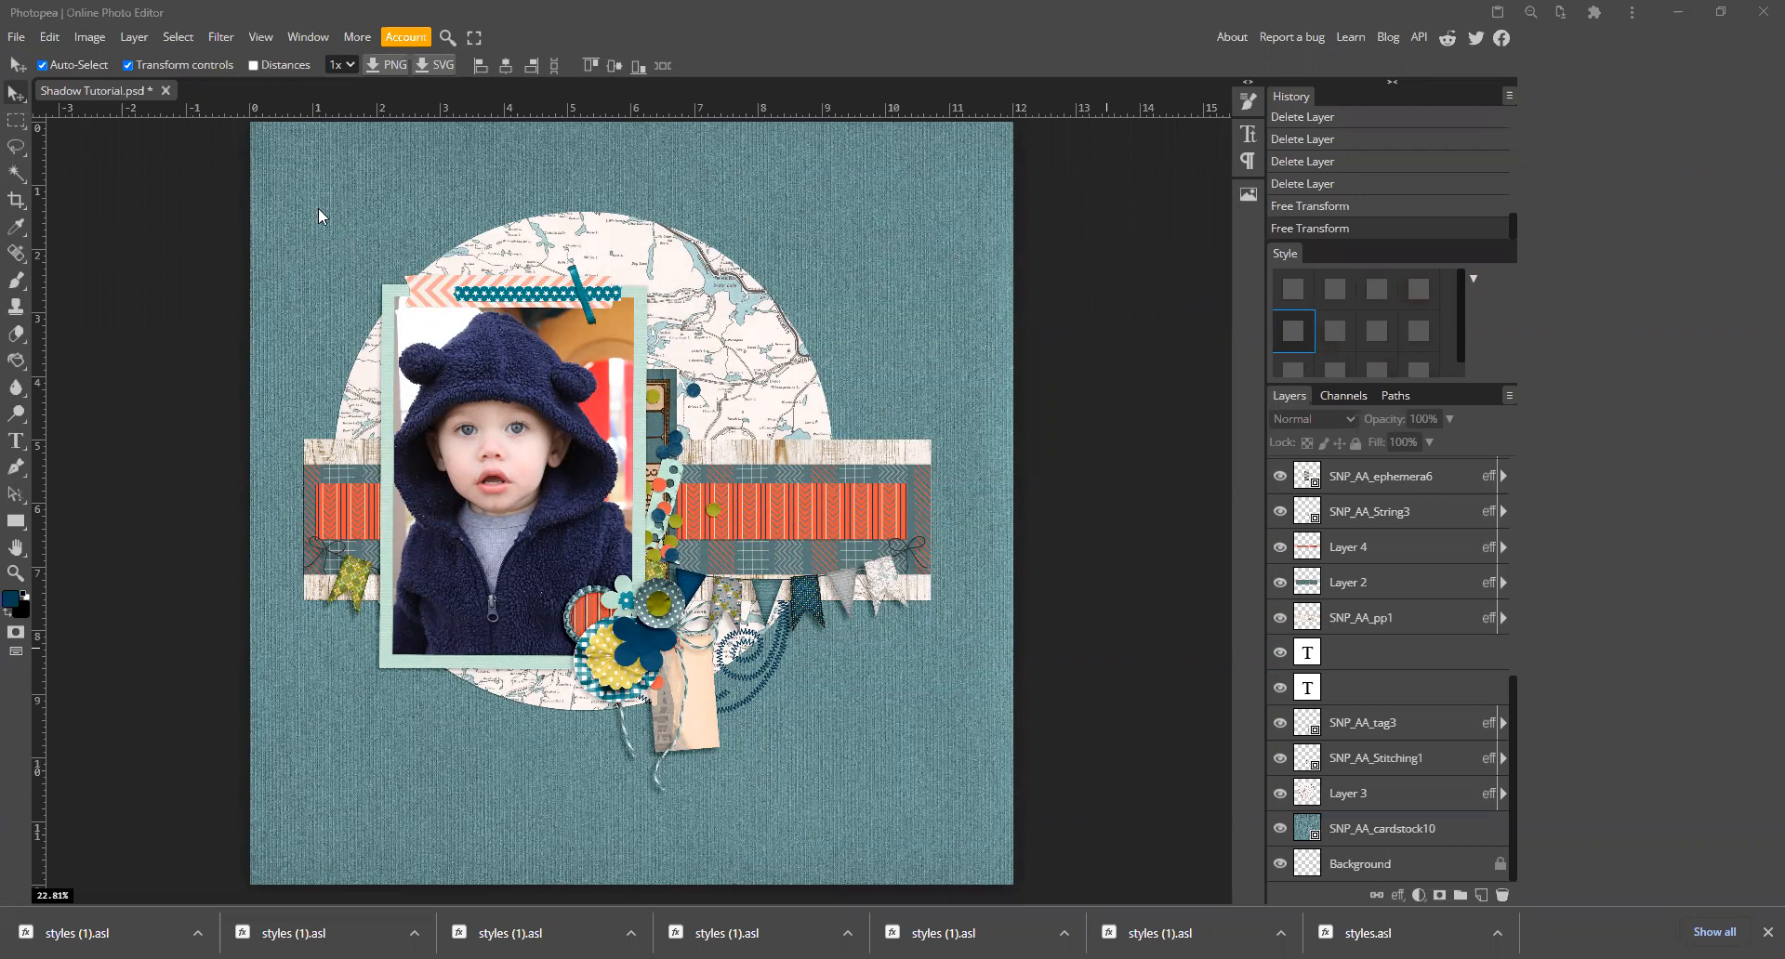
Step: Place SNP_AA_button6, SNP_AA_ephemera12 and SNP_AA_flair4 from the Shadow And Text Tutorial folder into the Shadow Tutorial layout
right_click(13, 95)
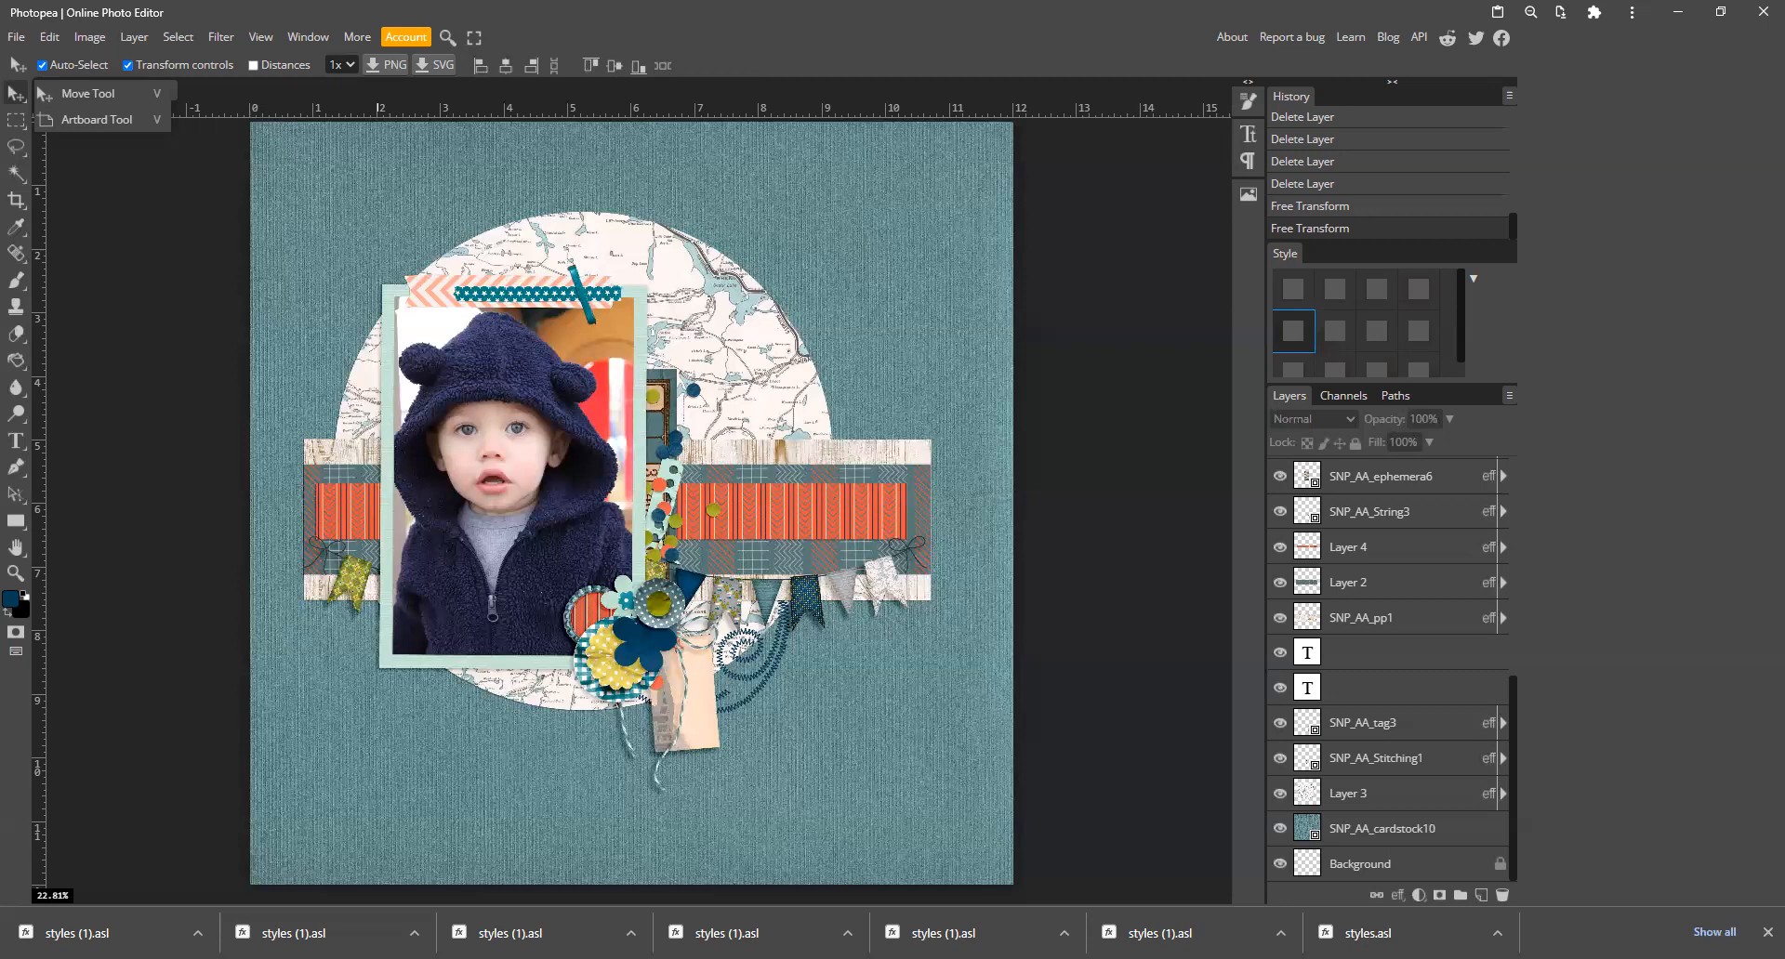
key(alt+Tab)
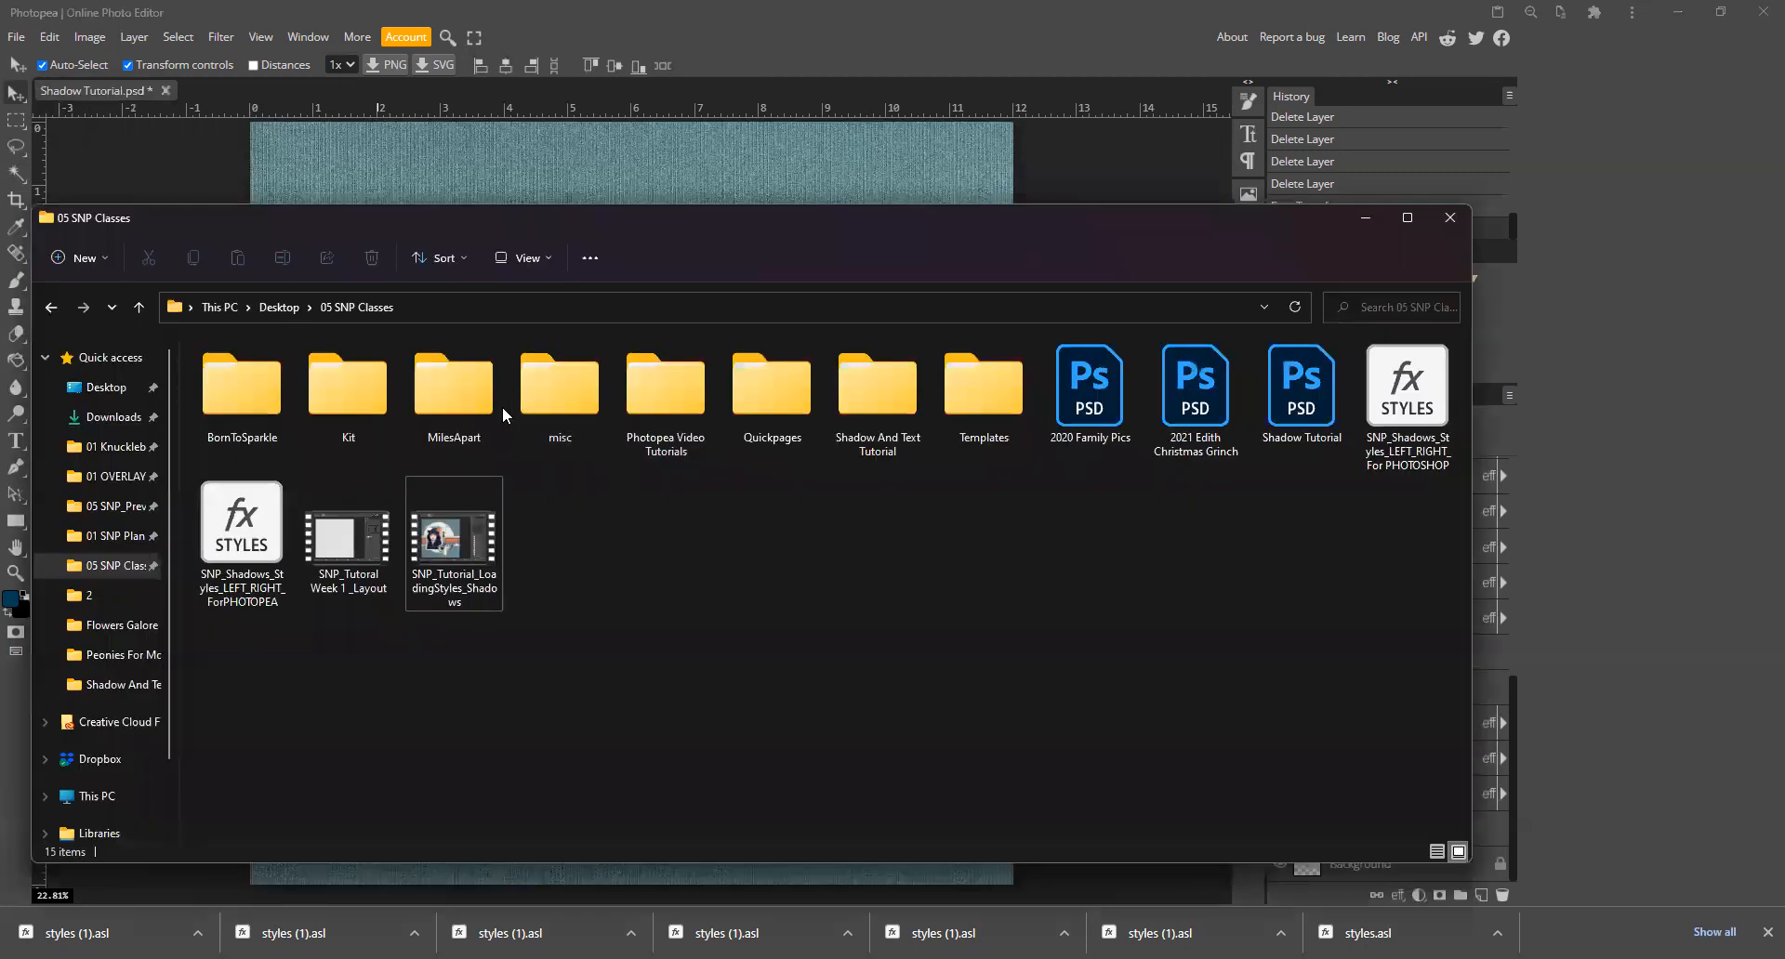
click(864, 416)
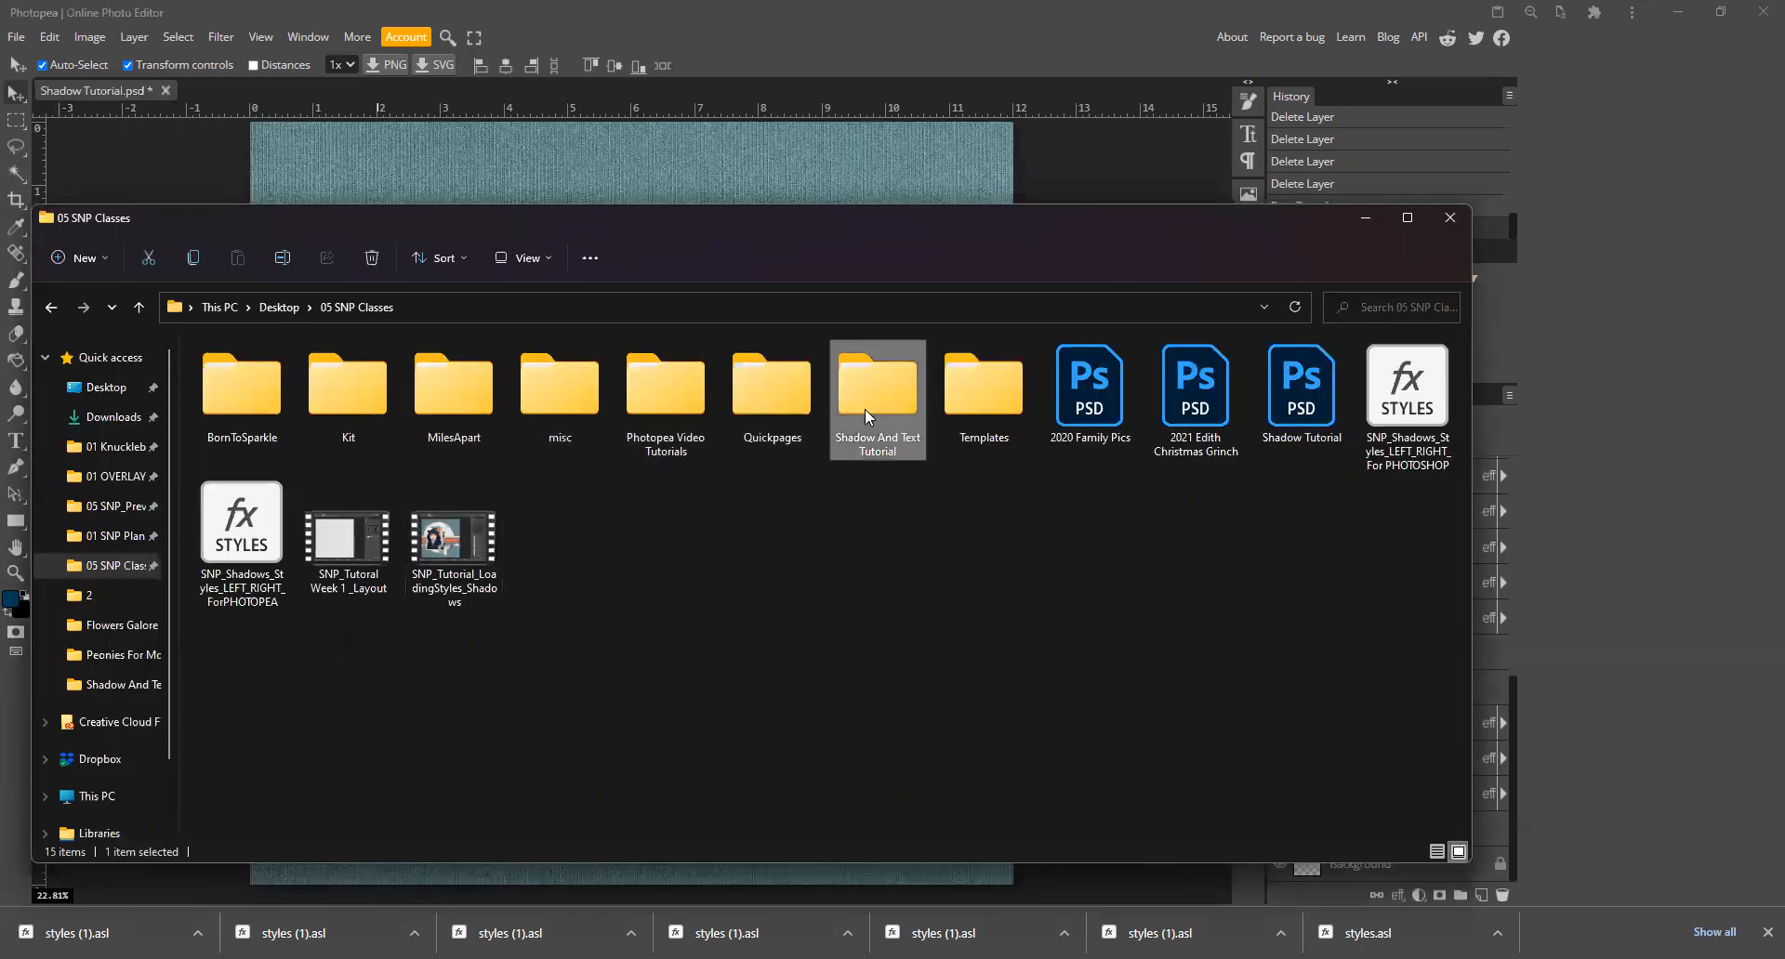
double_click(865, 416)
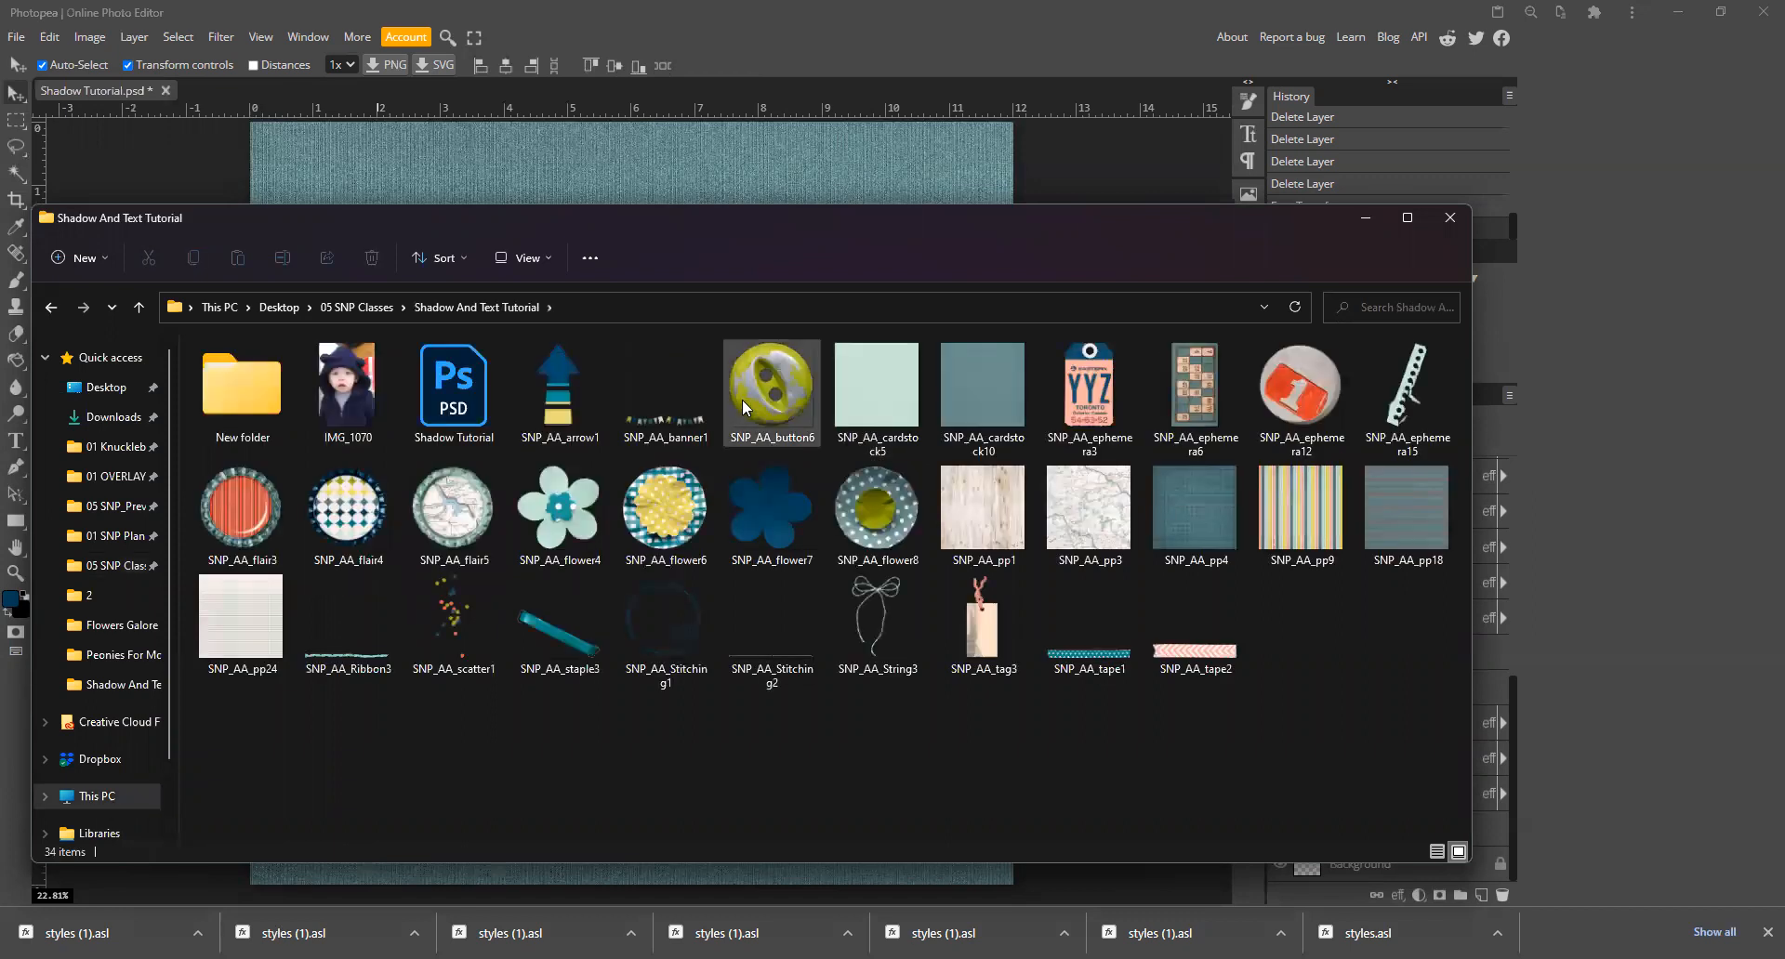
click(744, 409)
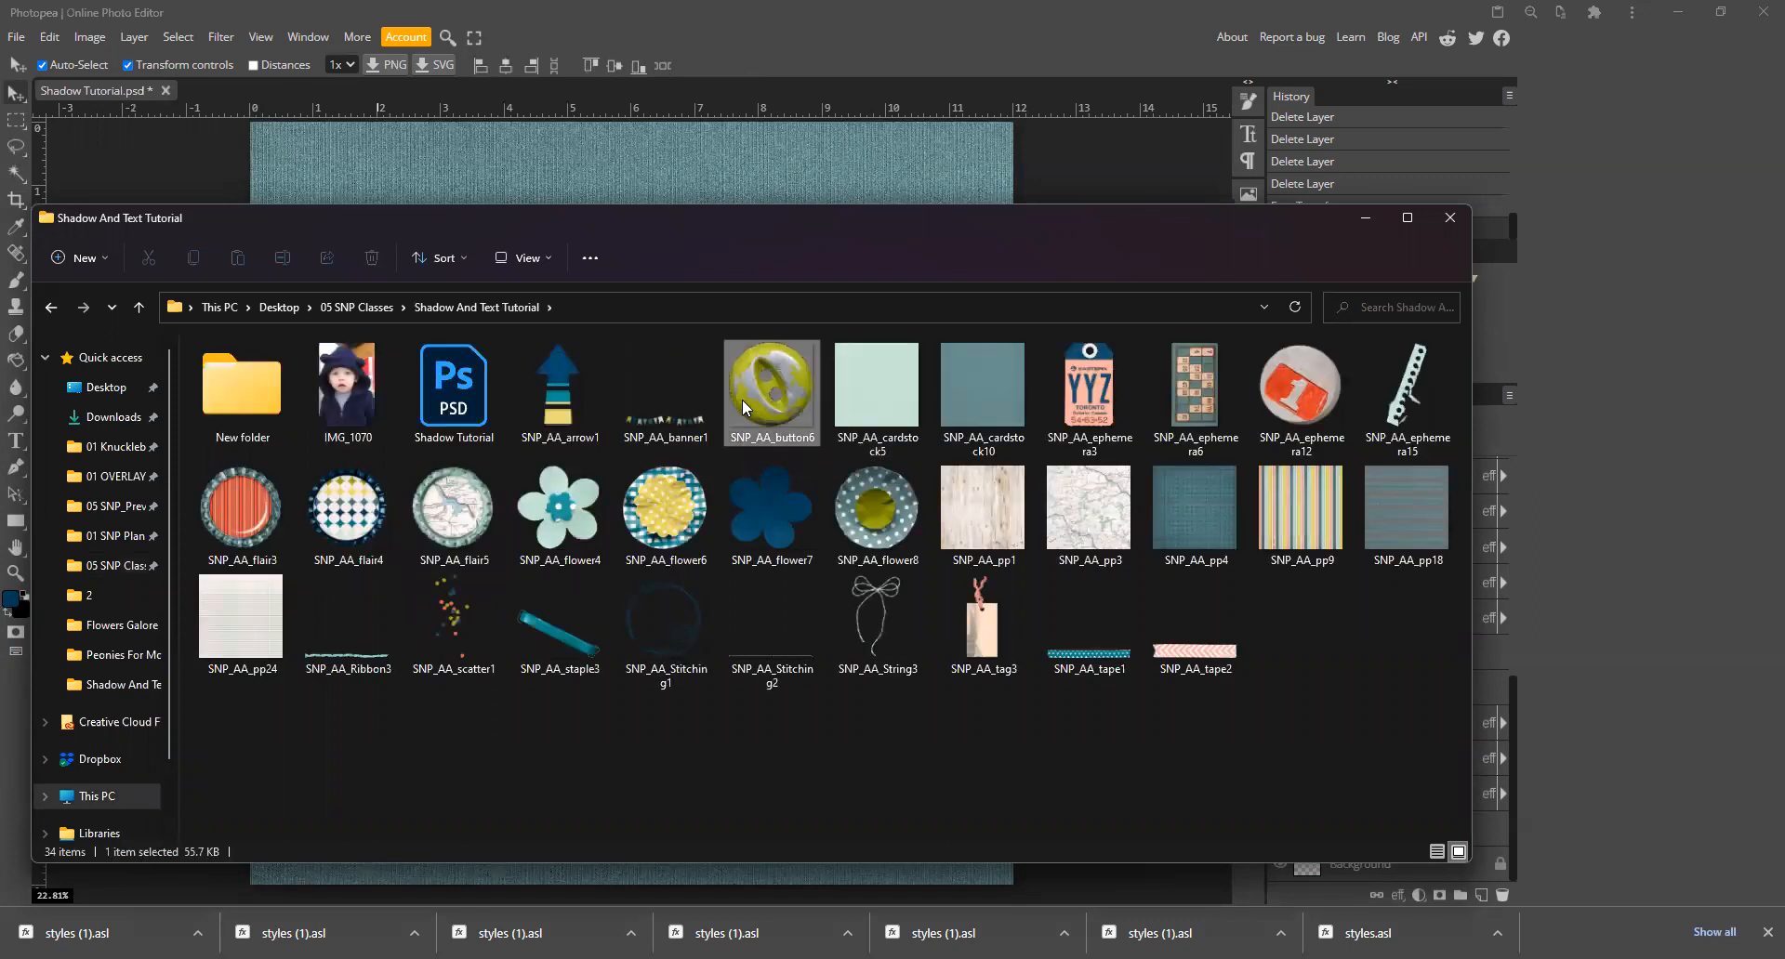
ctrl+click(1321, 382)
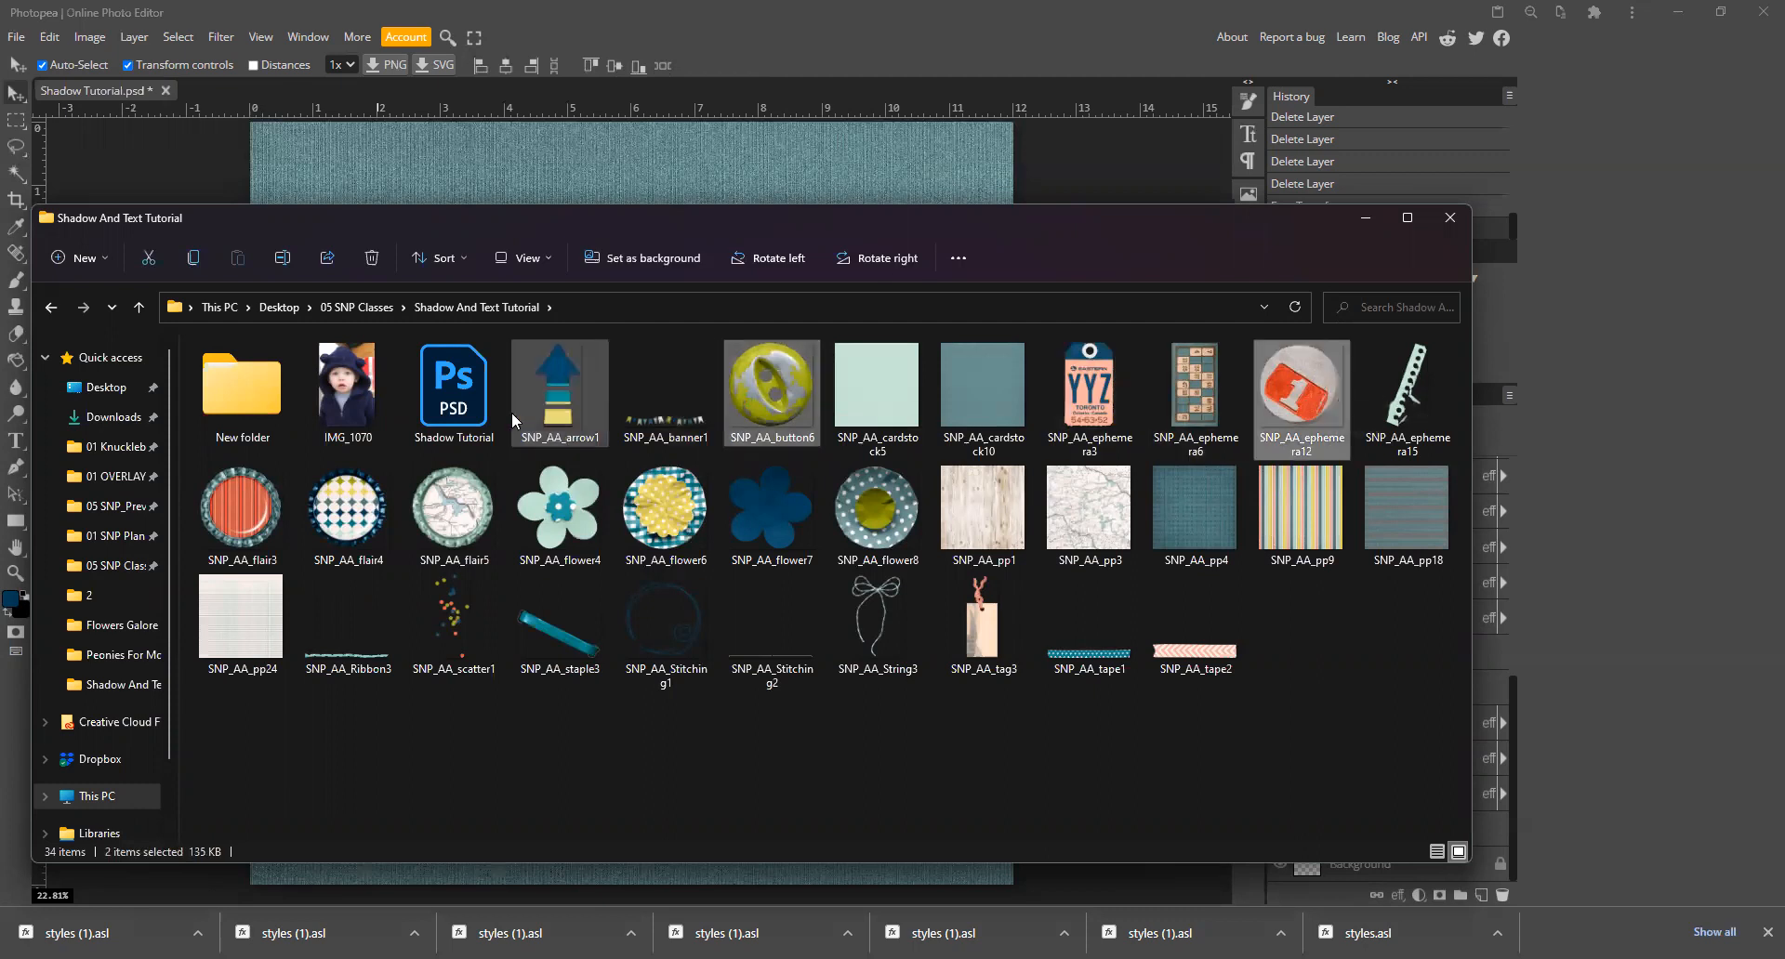
ctrl+click(344, 524)
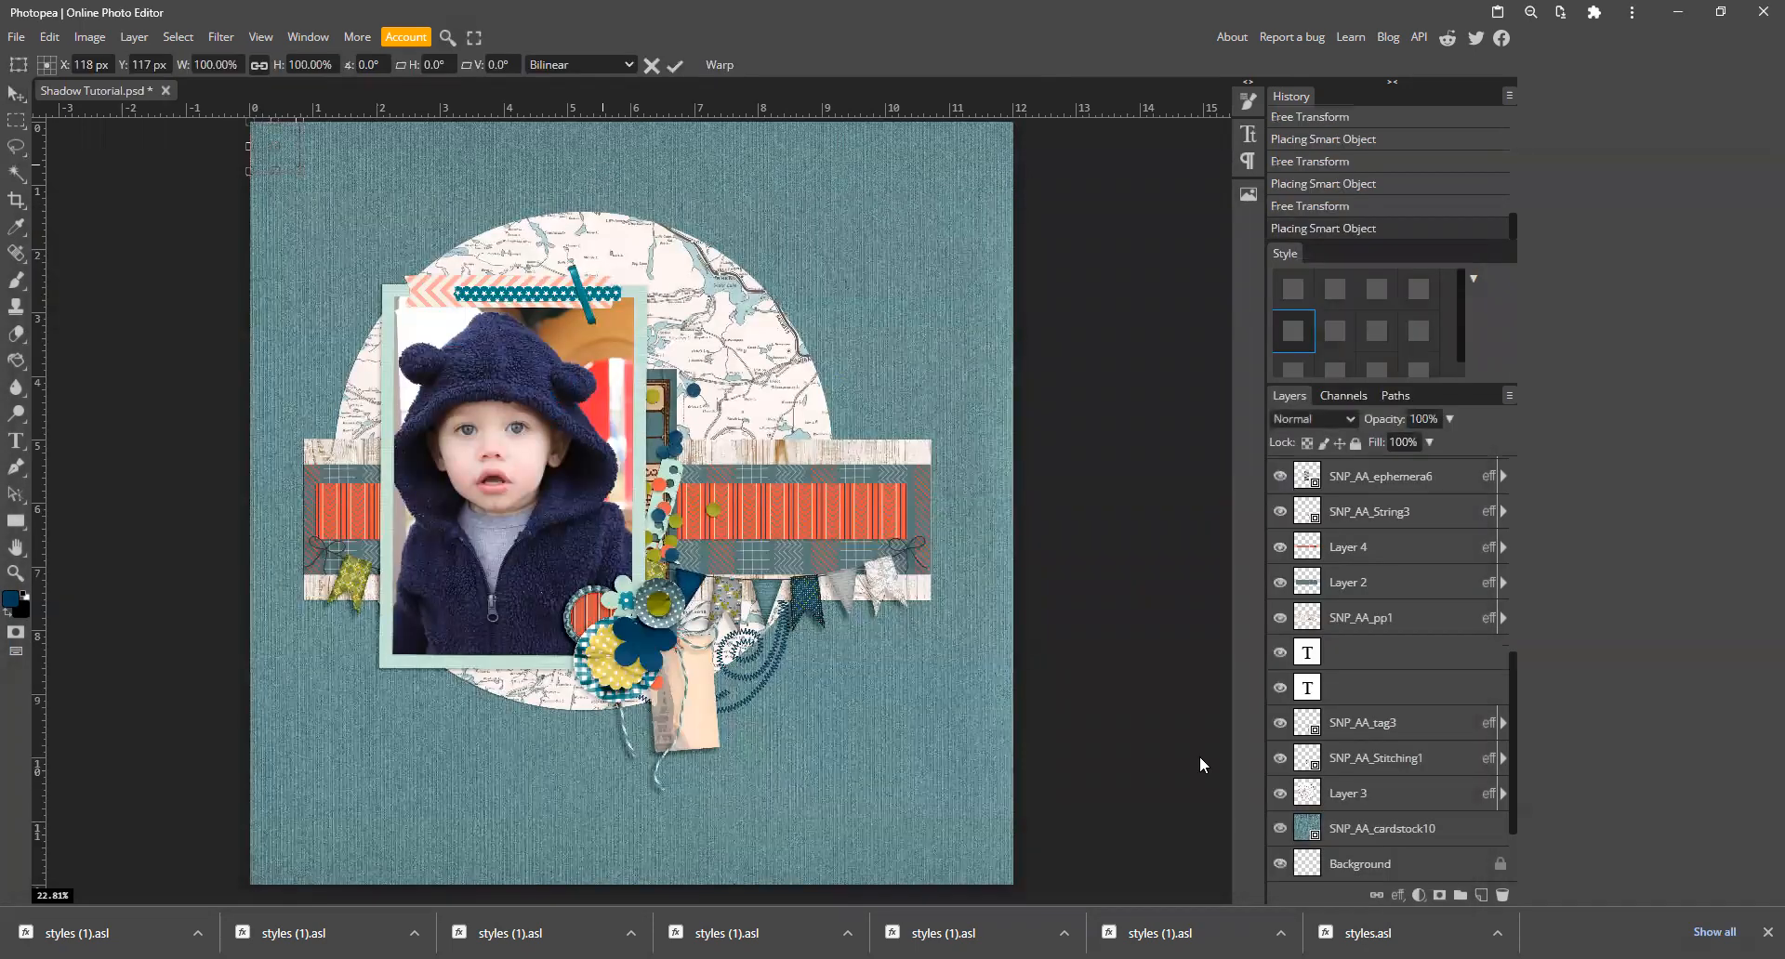
Step: Move the SNP_AA_ephemera12, SNP_AA_button6 and SNP_AA_flair4 layers together to the top of the layer stack
drag(1514, 777, 1515, 840)
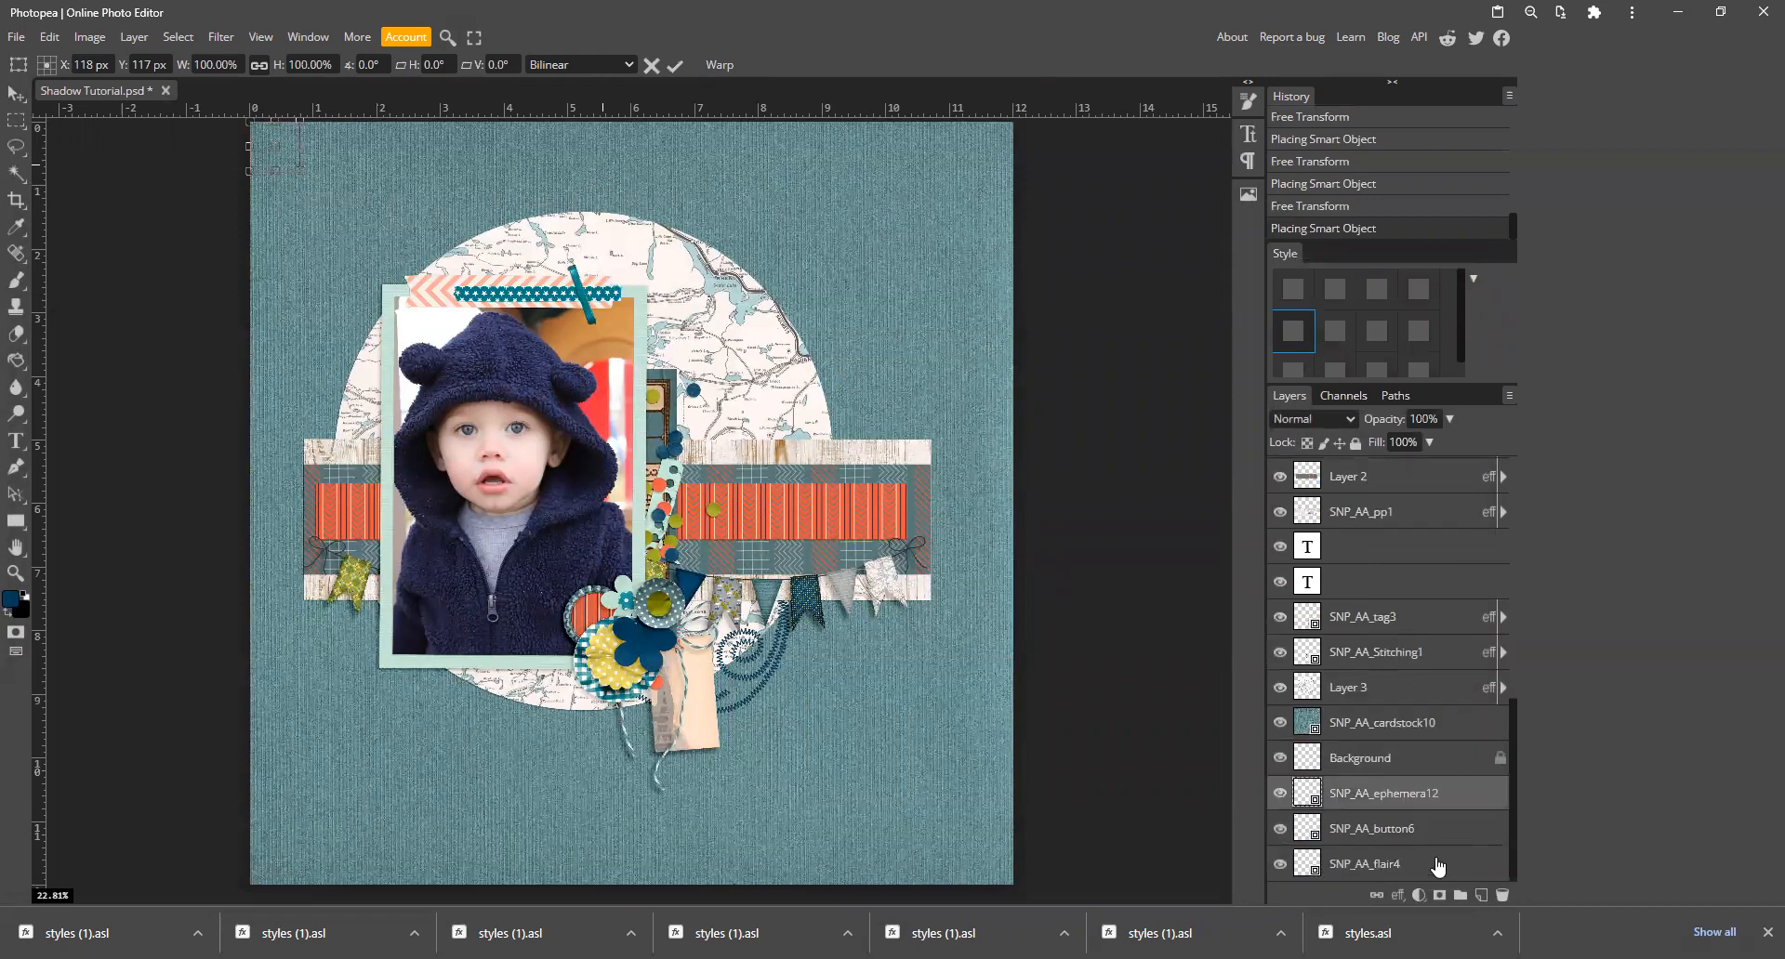
shift+click(1437, 864)
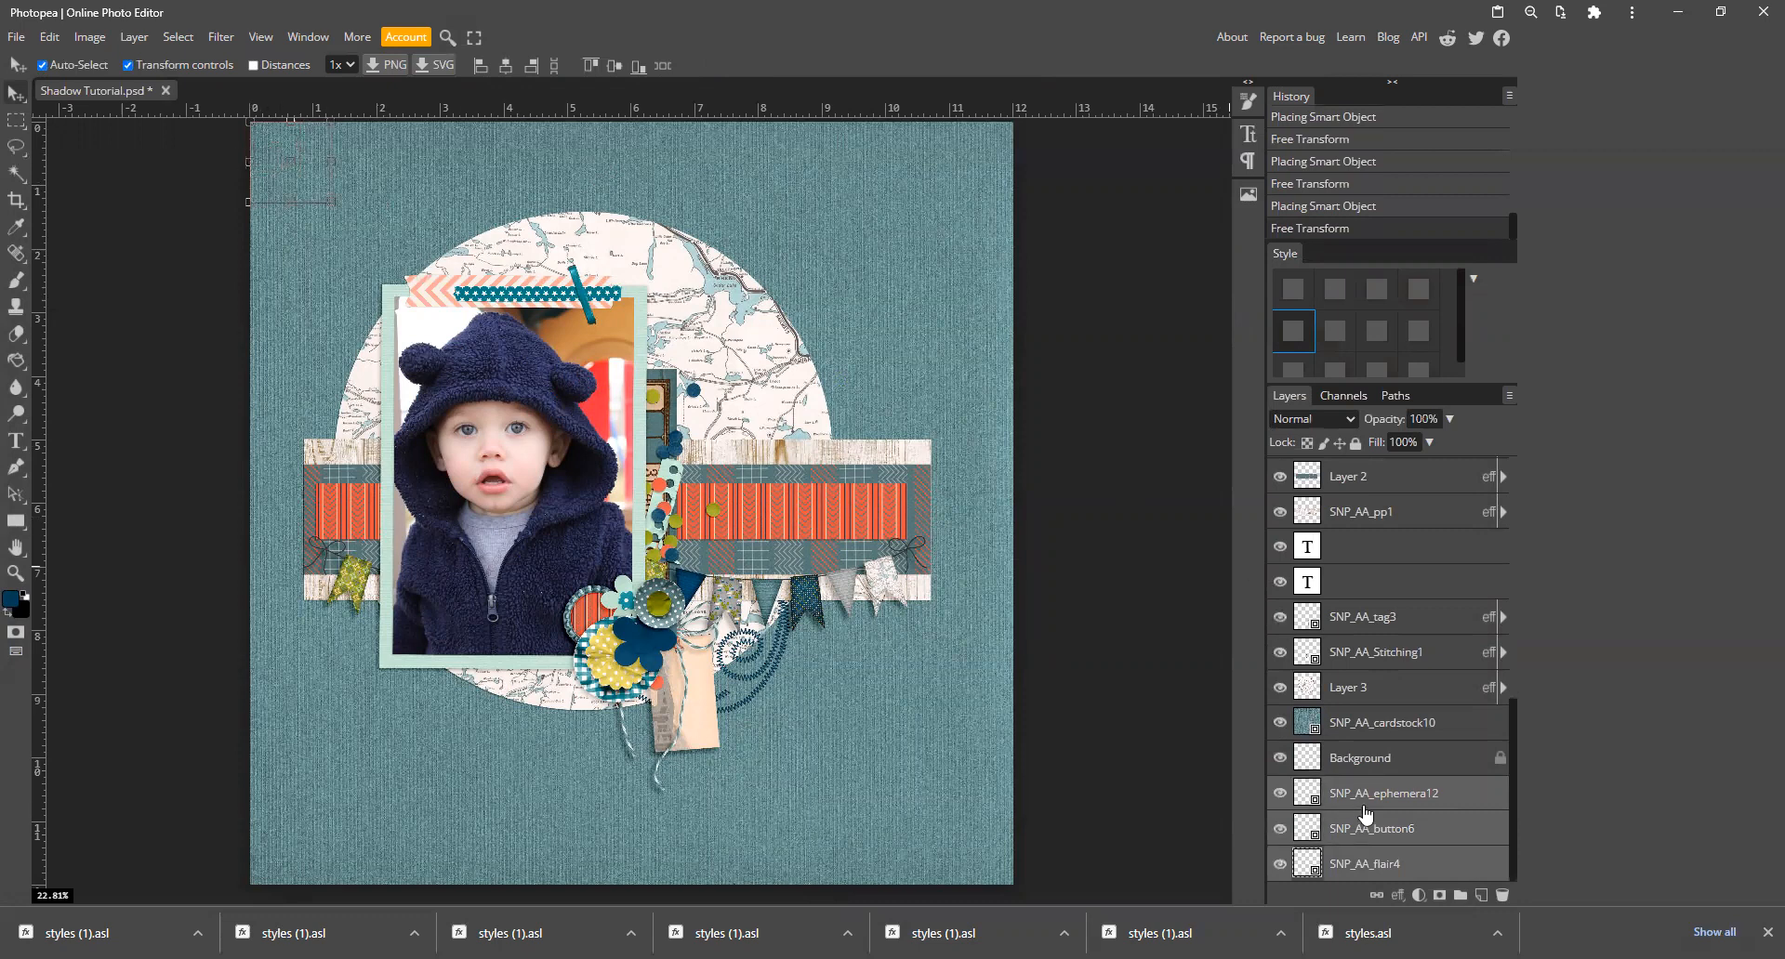
drag(1381, 791, 1391, 450)
drag(1391, 471, 1391, 472)
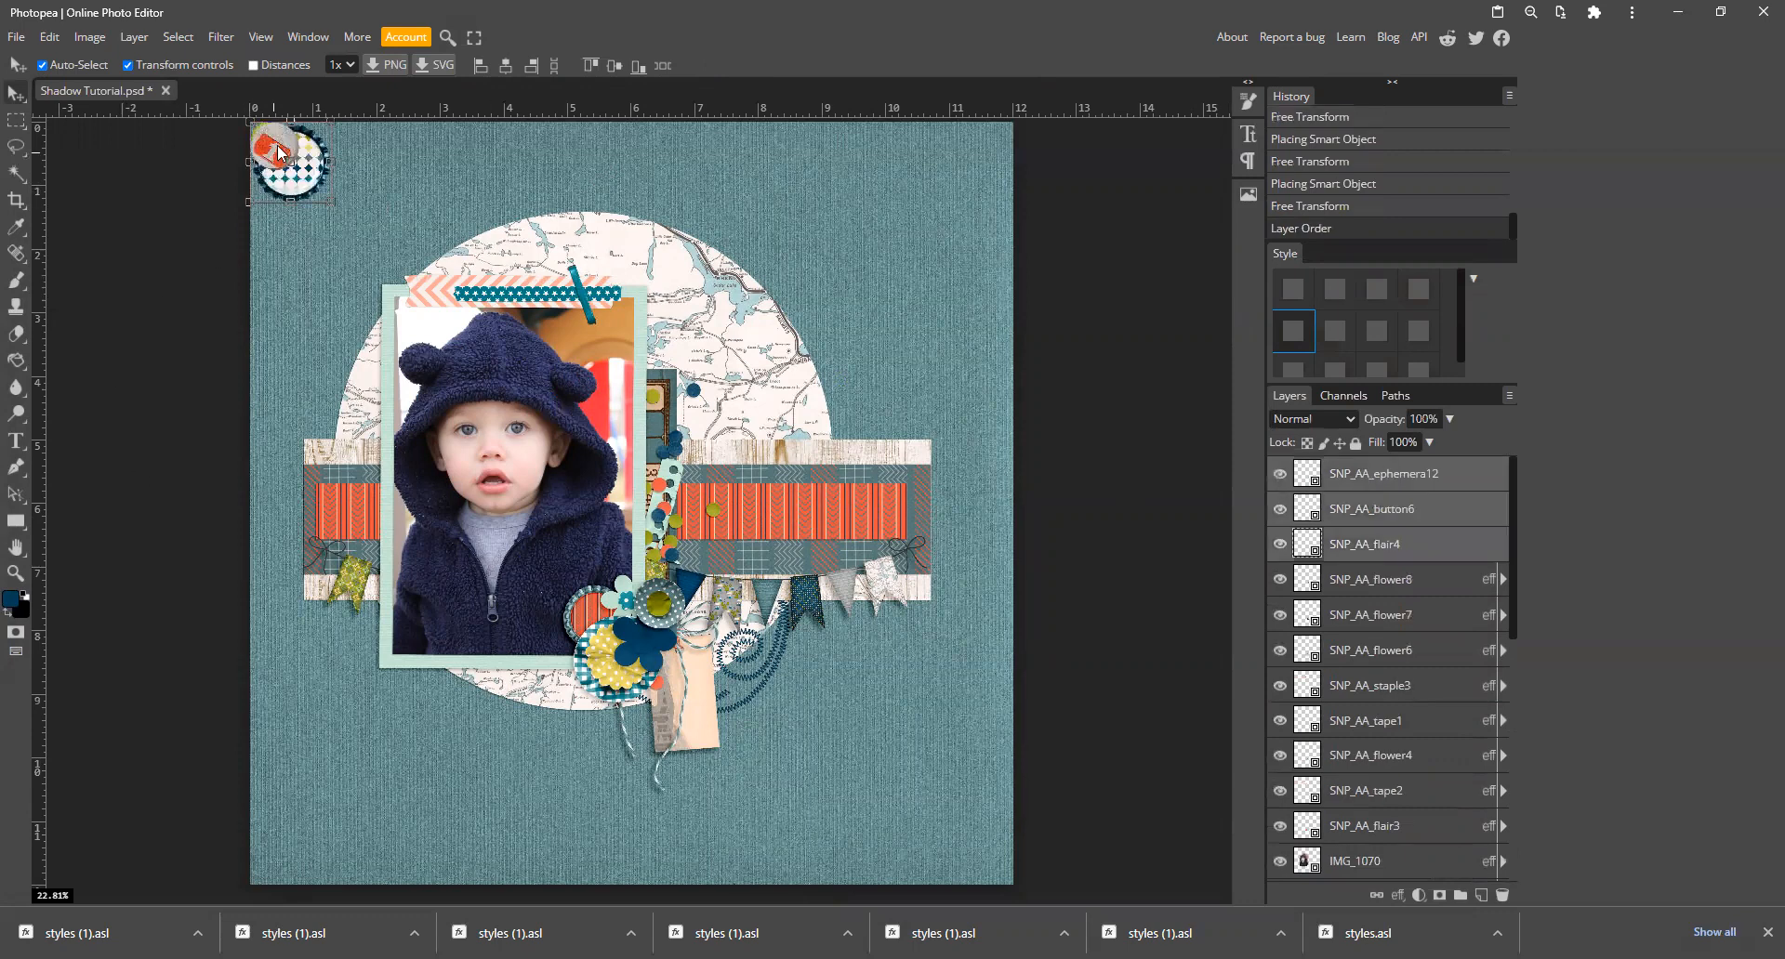
Step: Move the three new embellishments to the map circle's right edge and spread them into a row with the flair in the middle
drag(284, 151, 850, 321)
scroll(851, 321, up, 1)
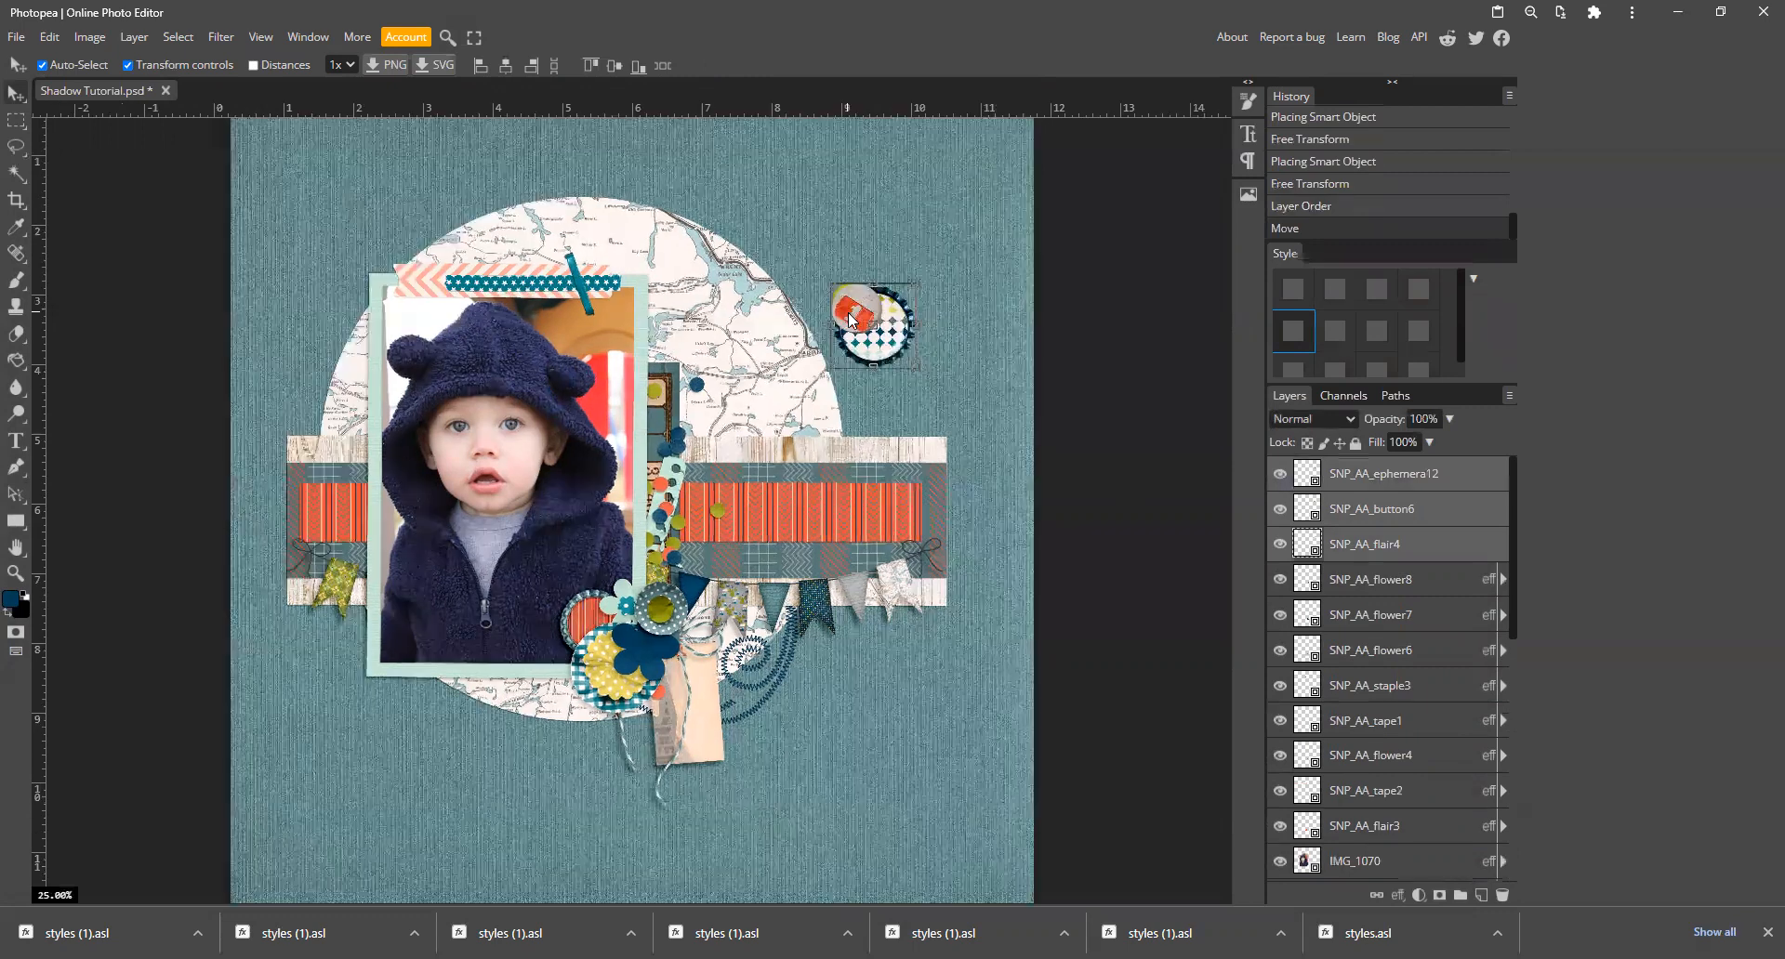
scroll(850, 321, up, 1)
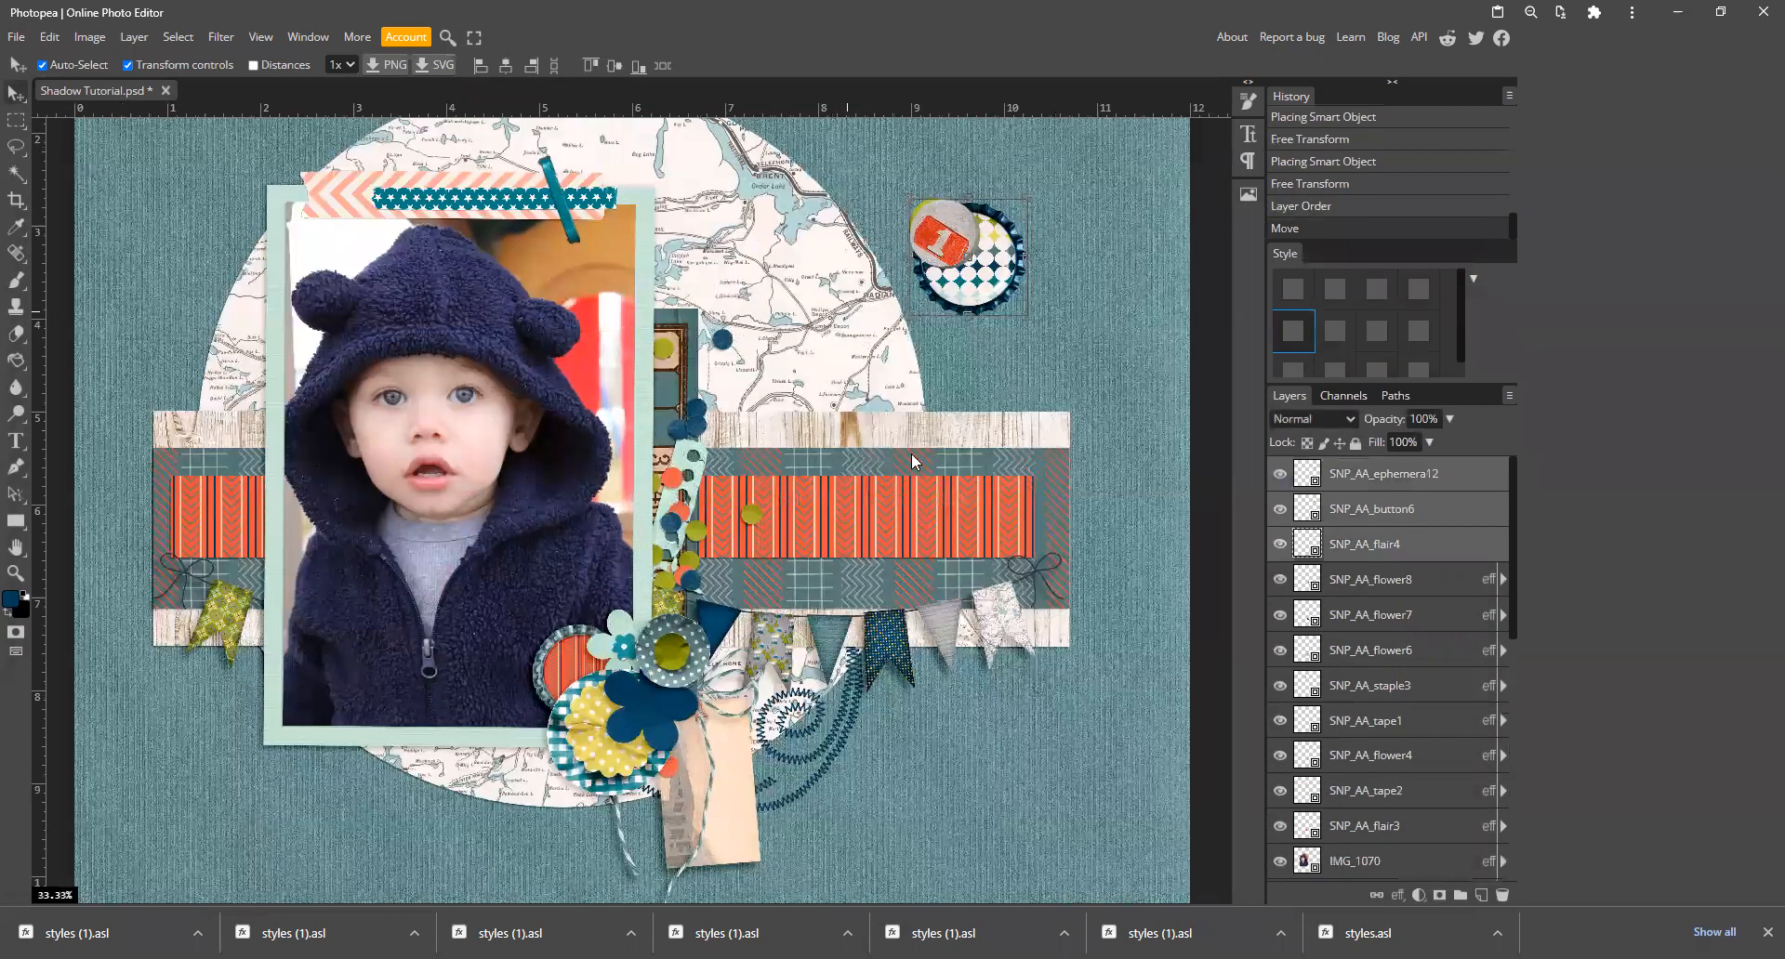
scroll(930, 428, up, 3)
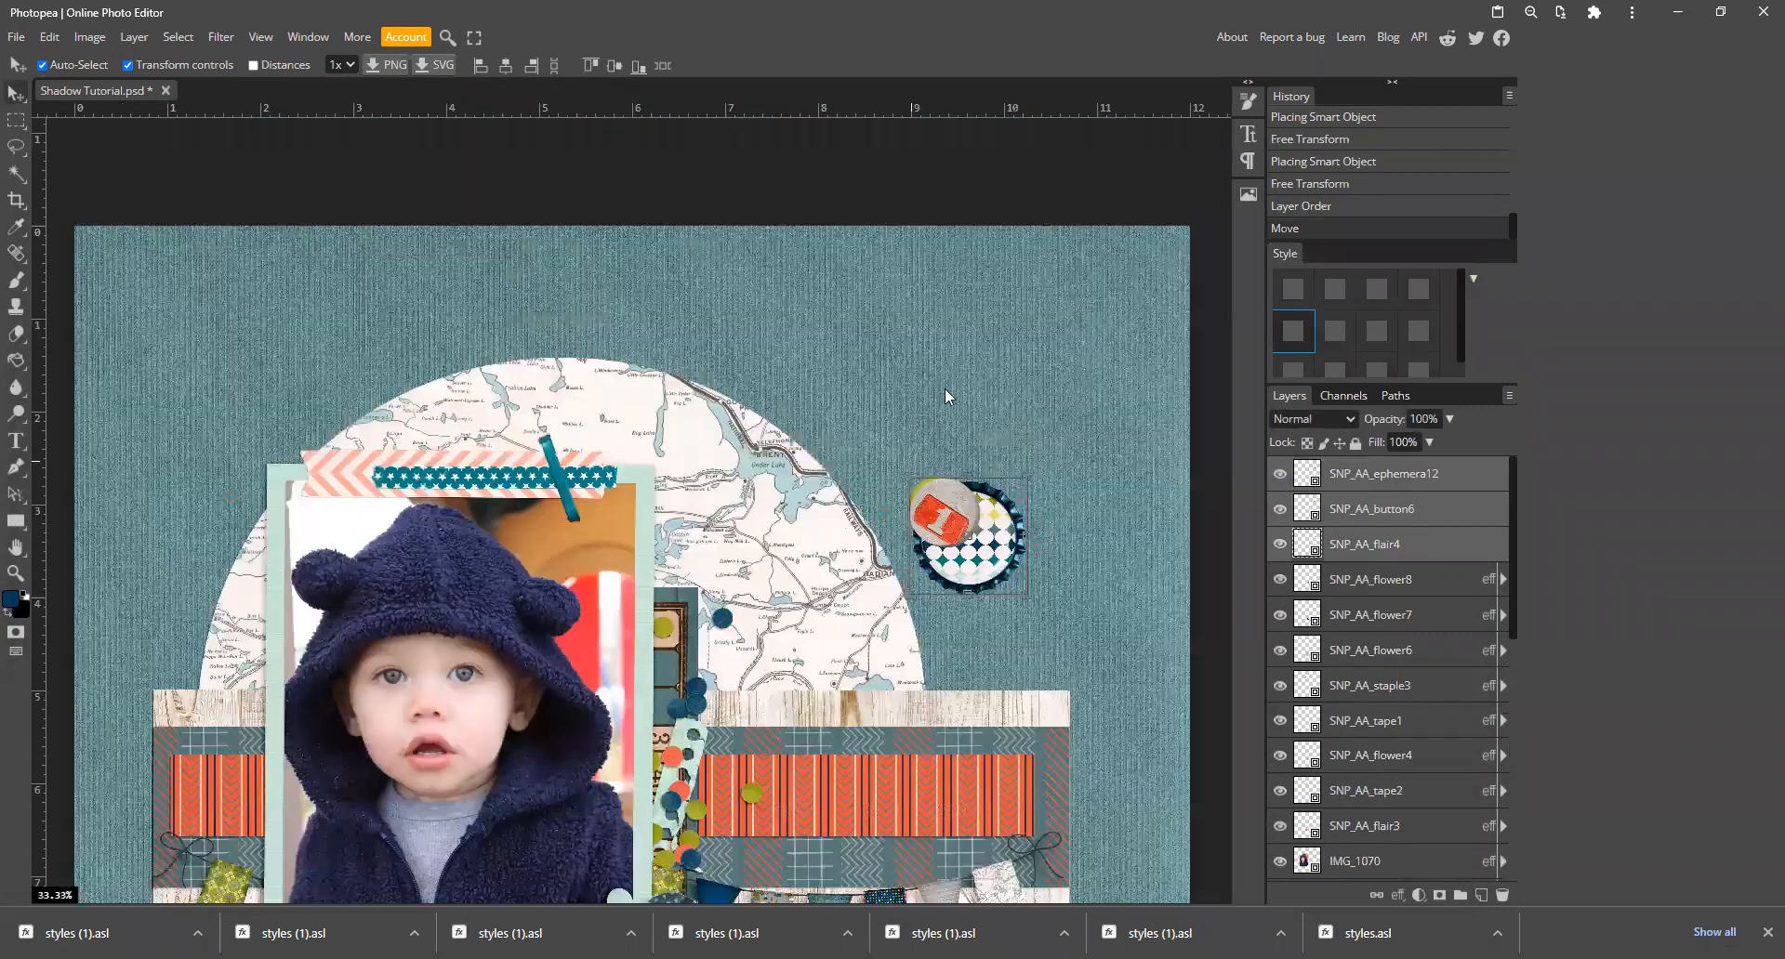
scroll(1071, 426, down, 1)
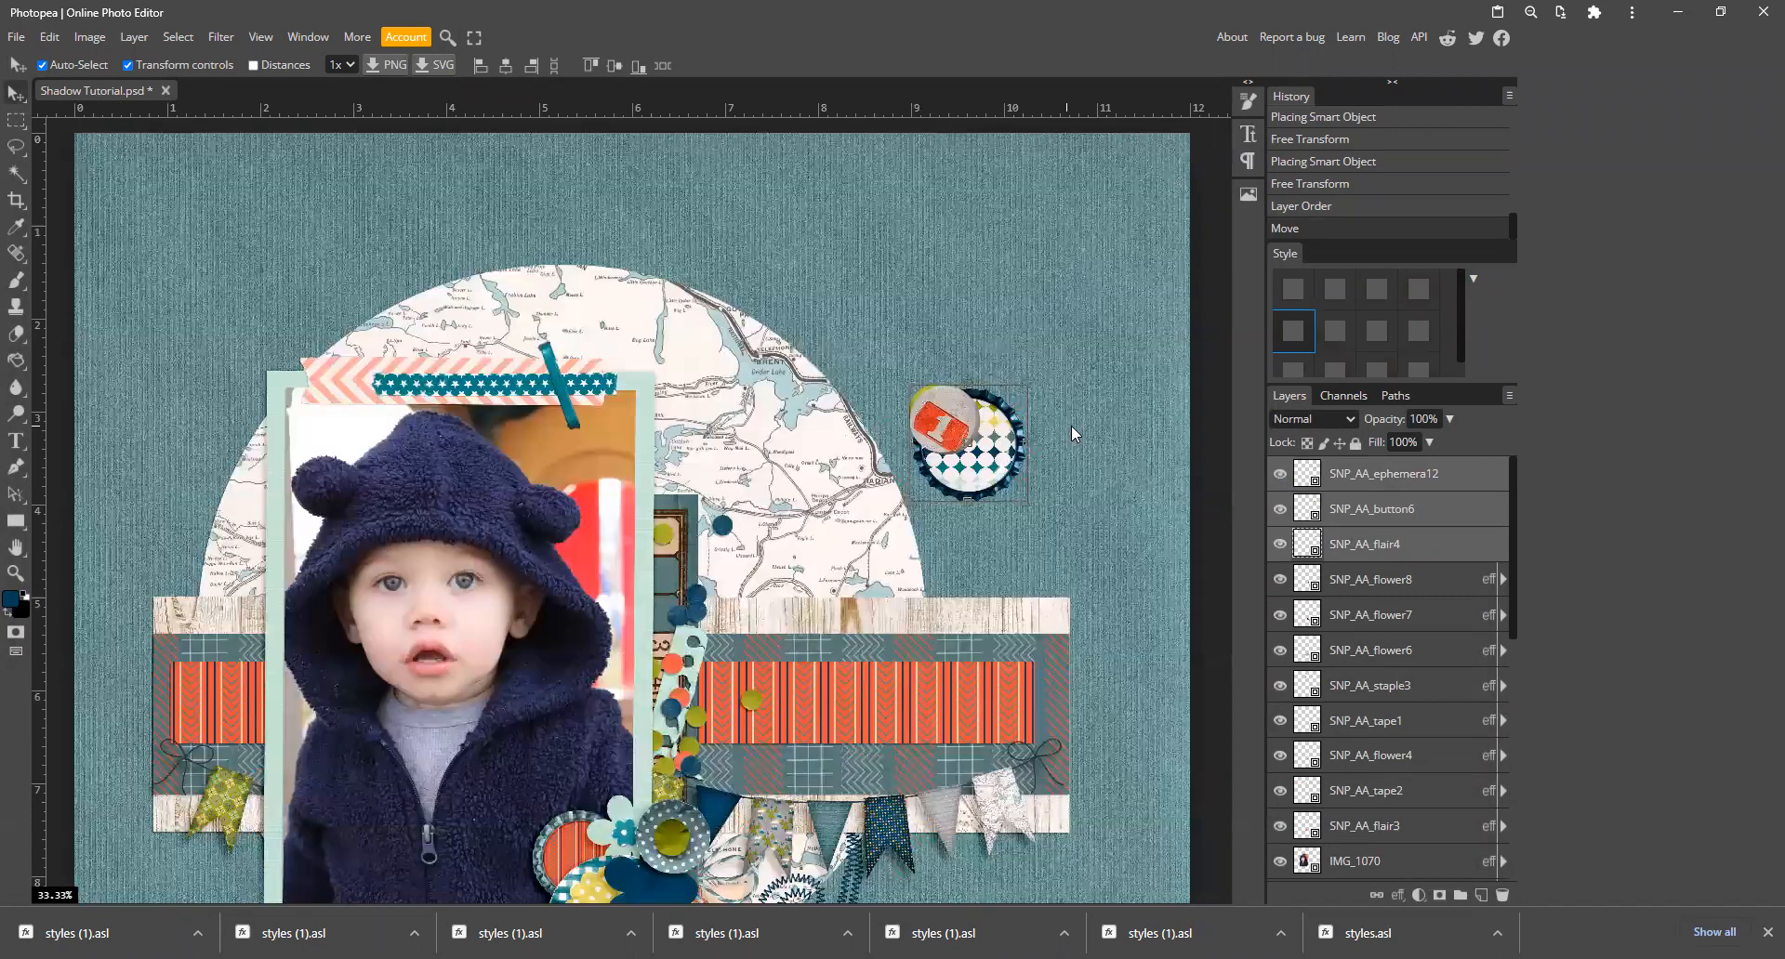
click(958, 424)
drag(957, 424, 843, 475)
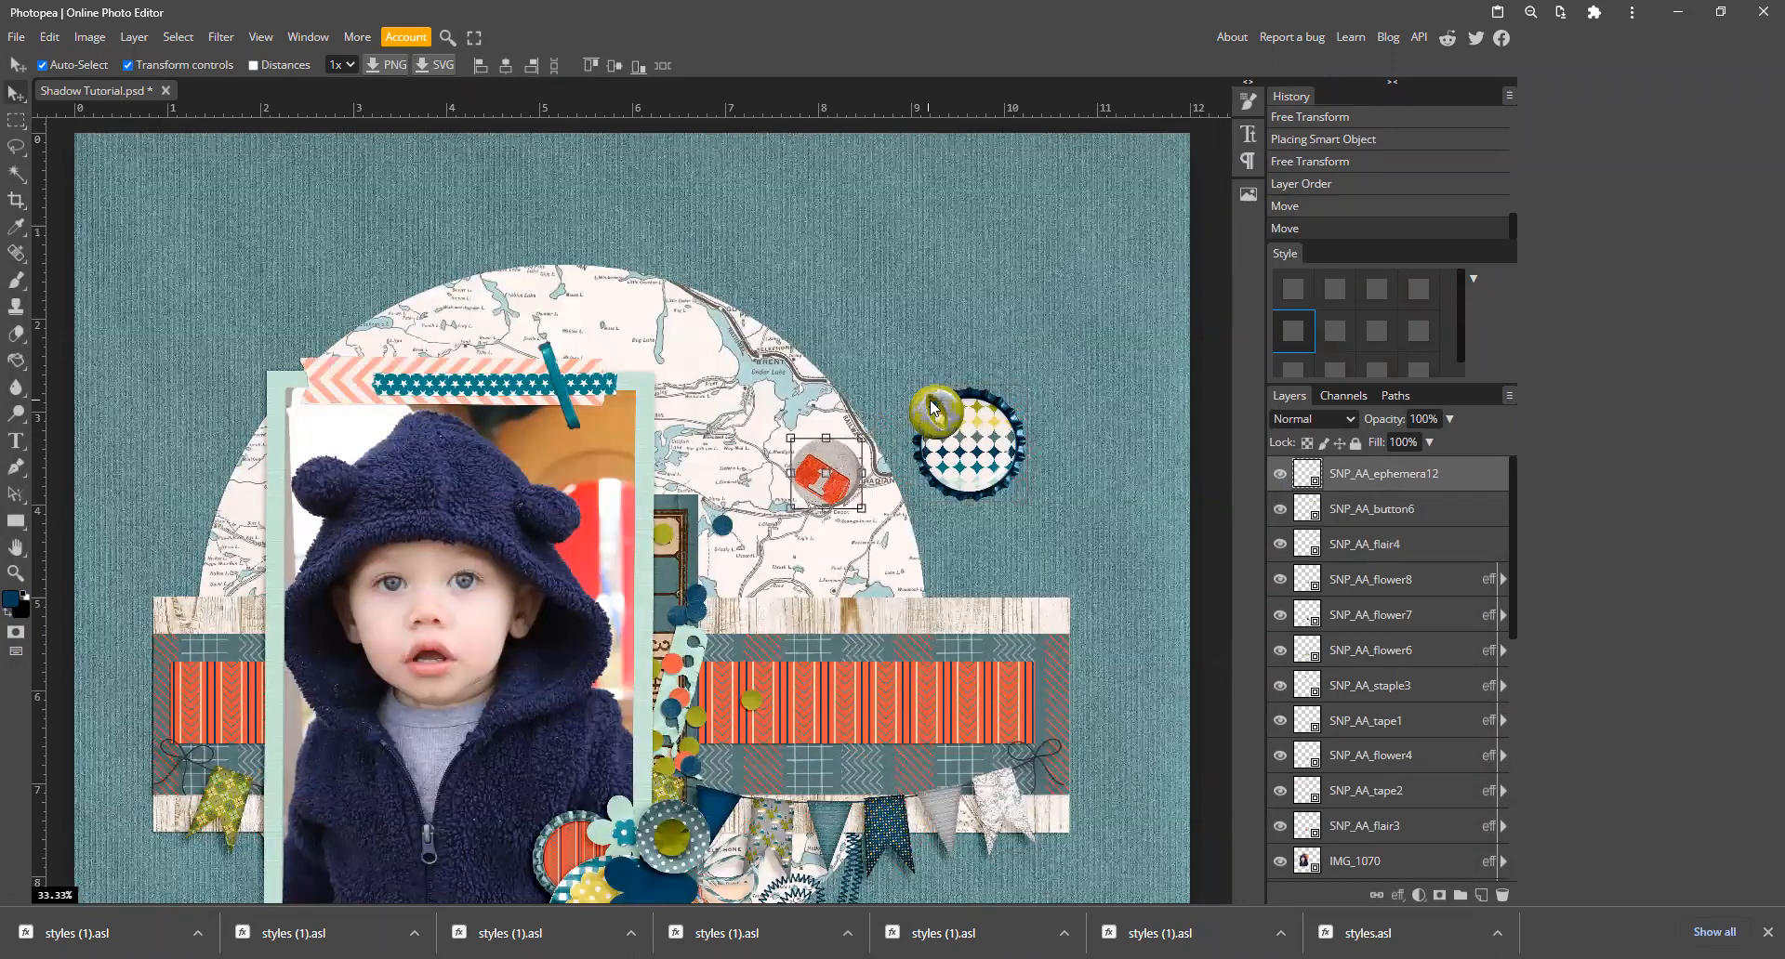
drag(916, 407, 1090, 452)
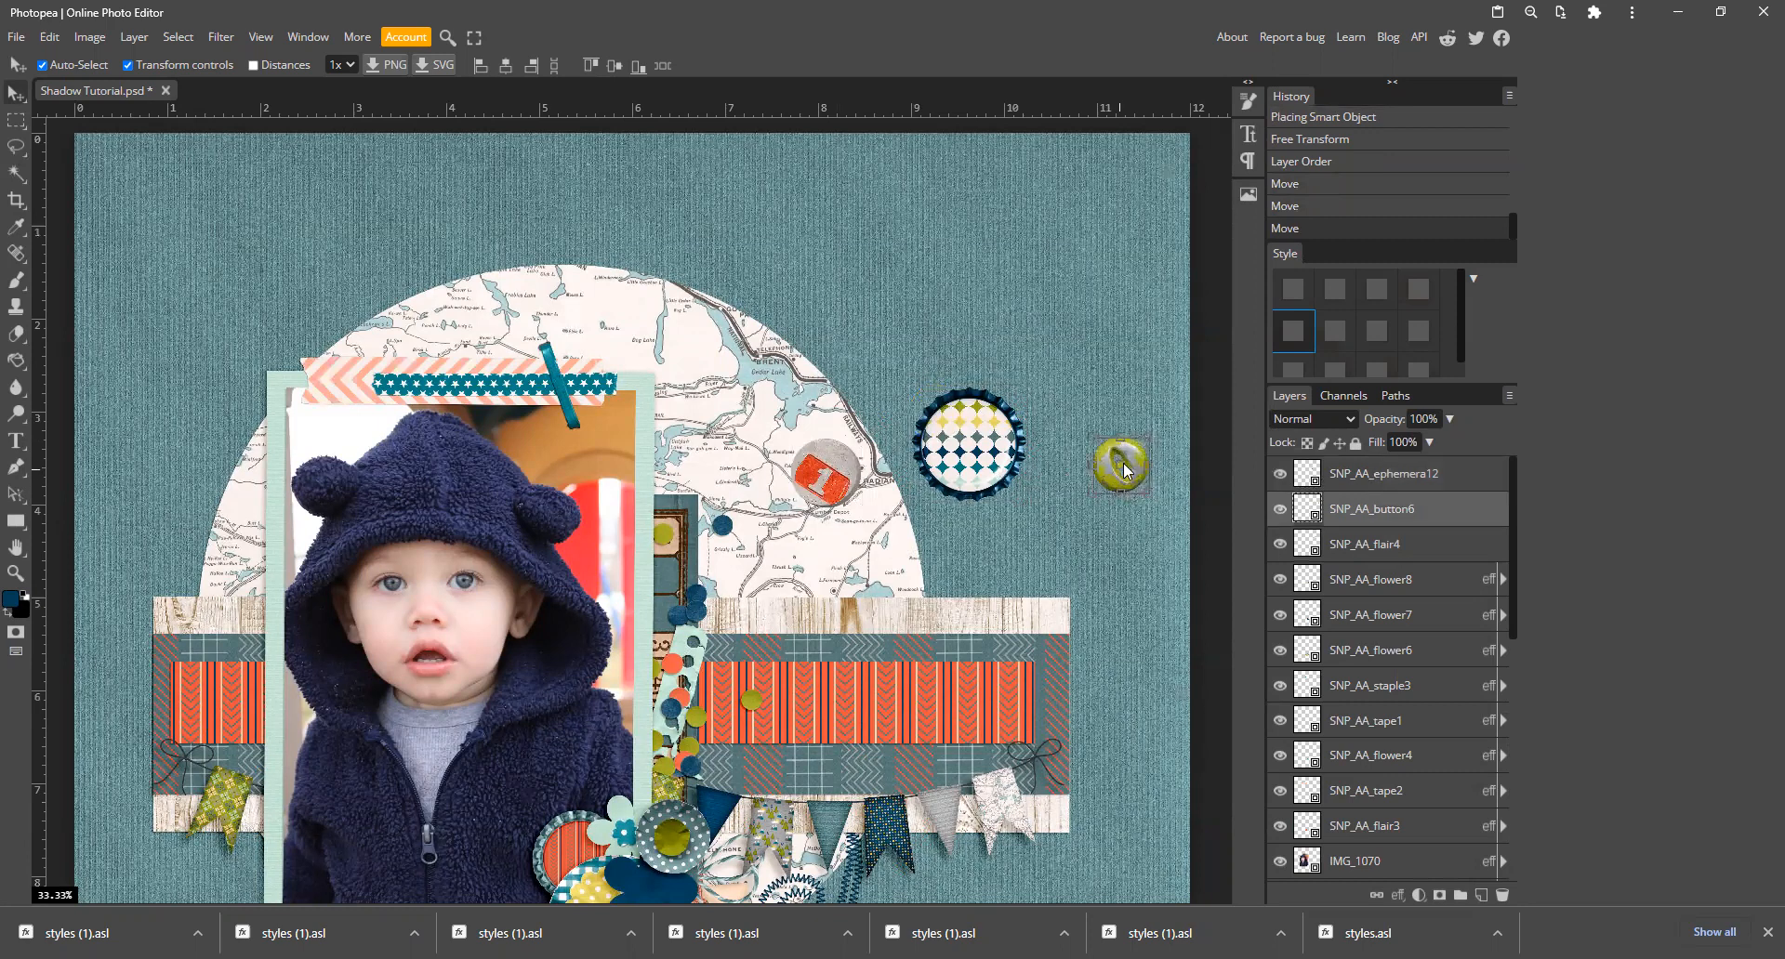
Step: Align the three embellishments by their top edges, then by their vertical centers, and distribute them with equal gaps
shift+click(978, 444)
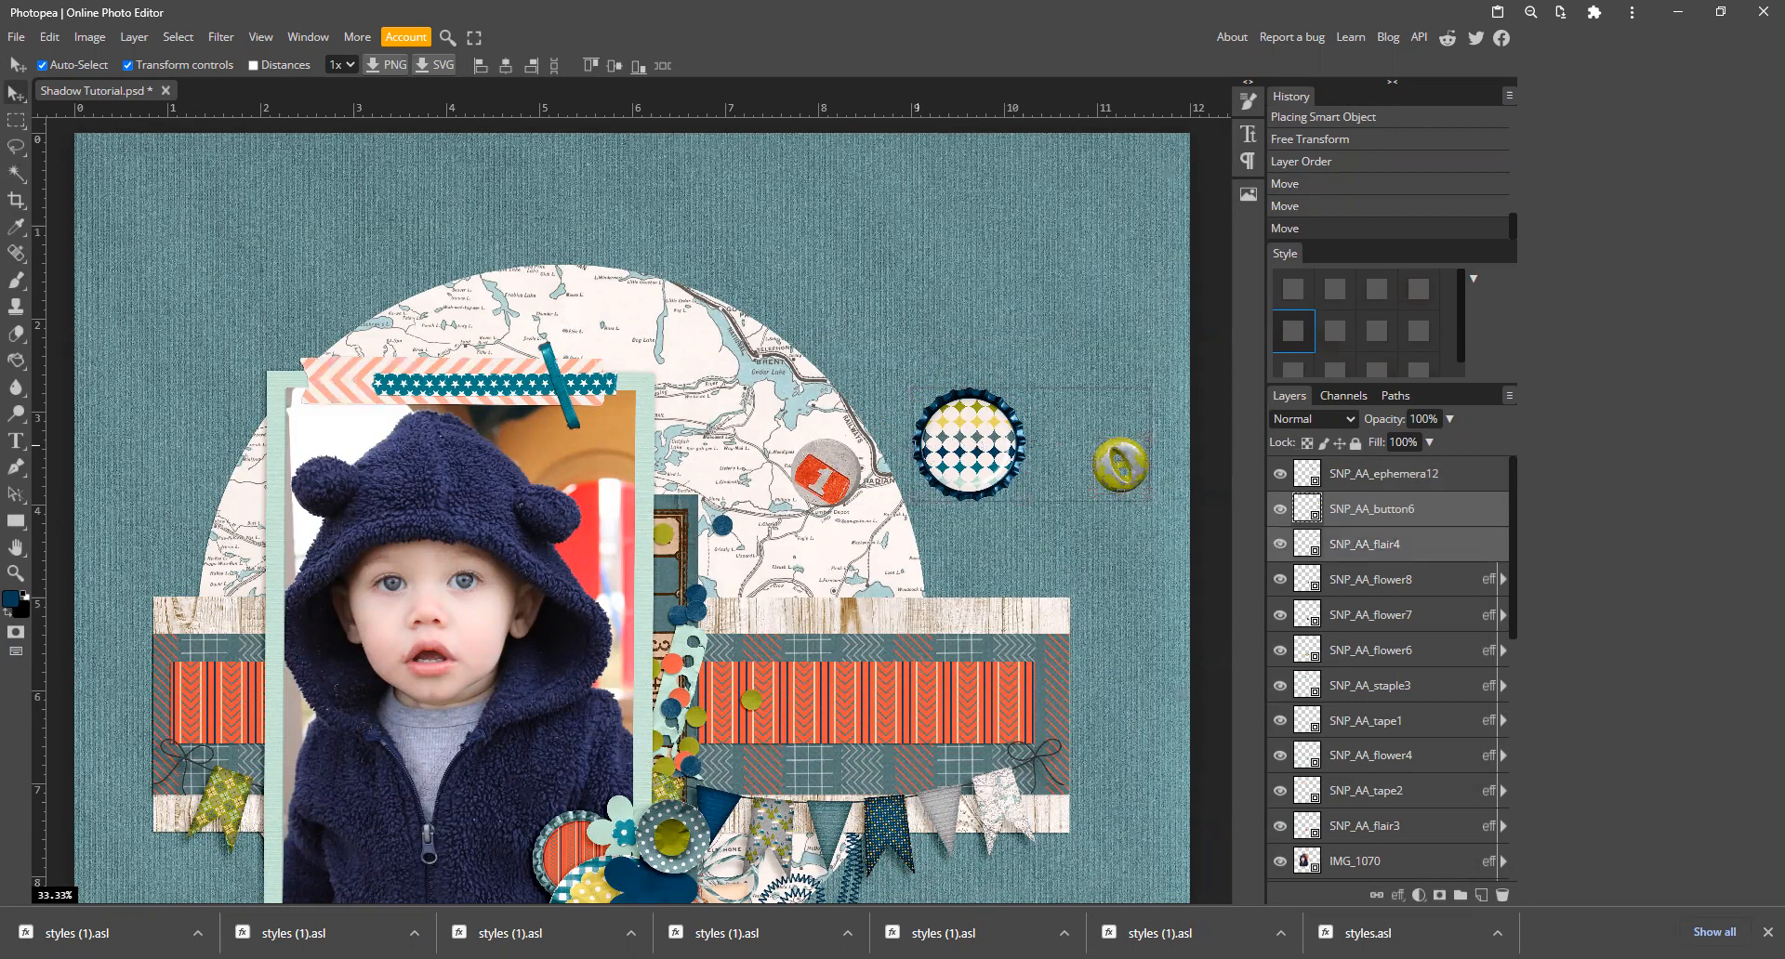
shift+click(835, 477)
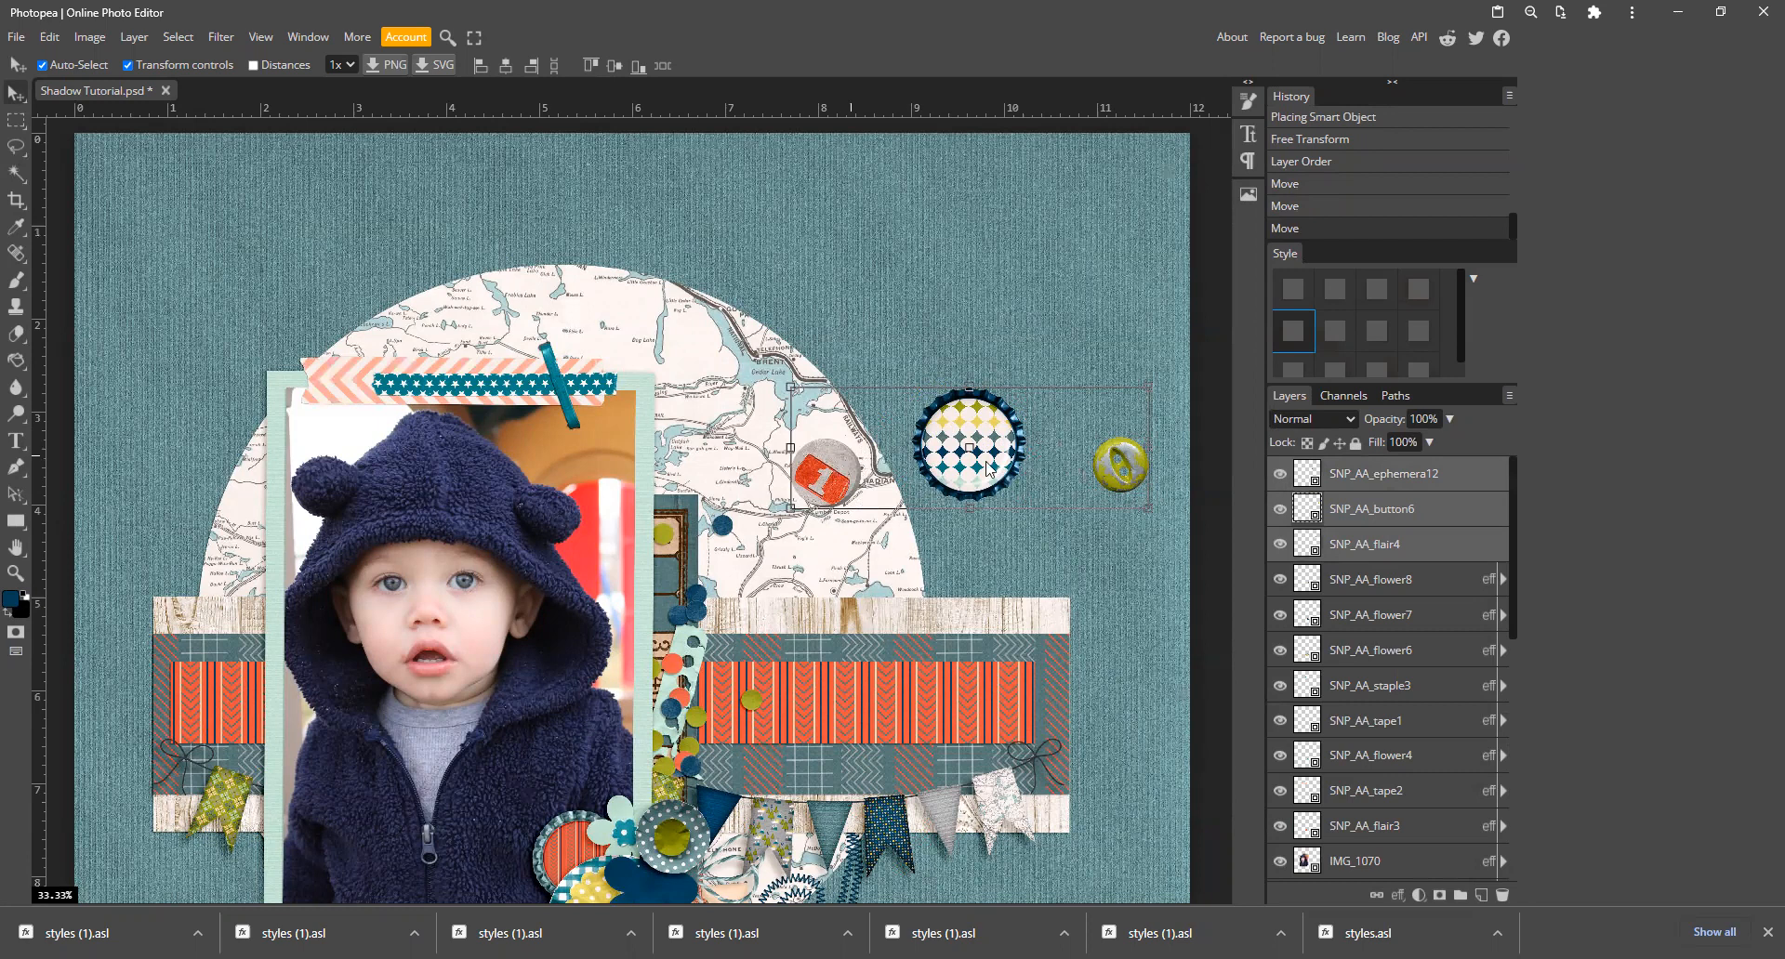
click(592, 65)
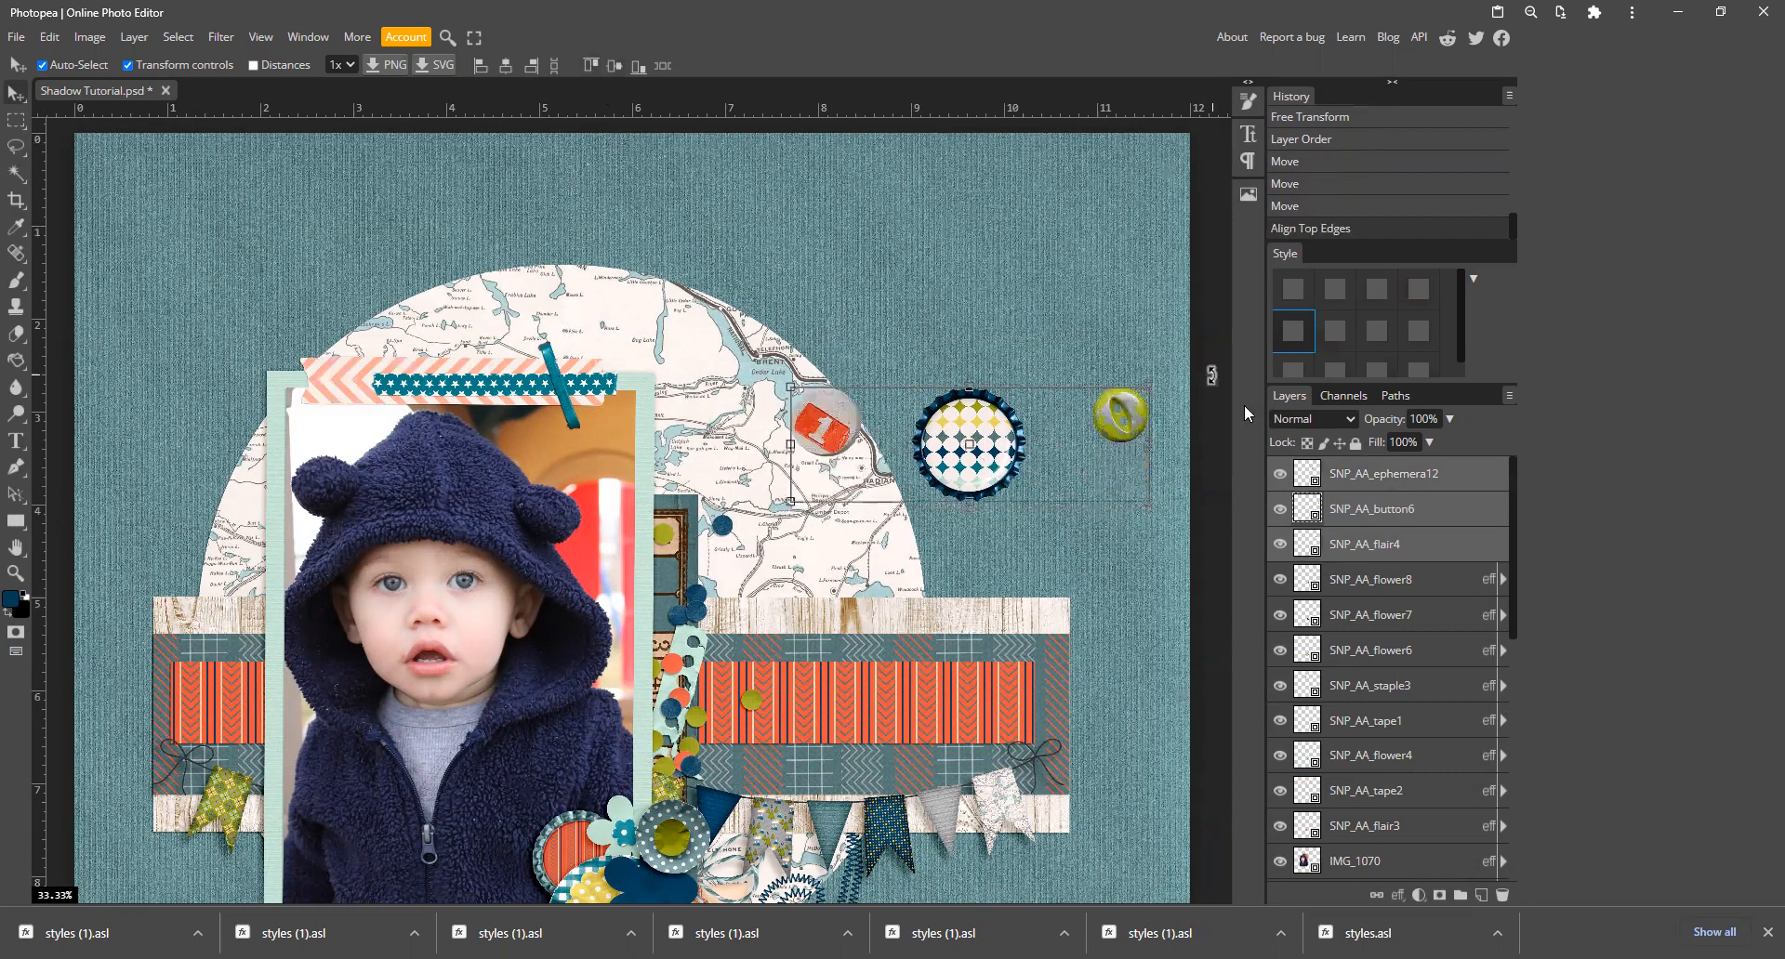
click(611, 64)
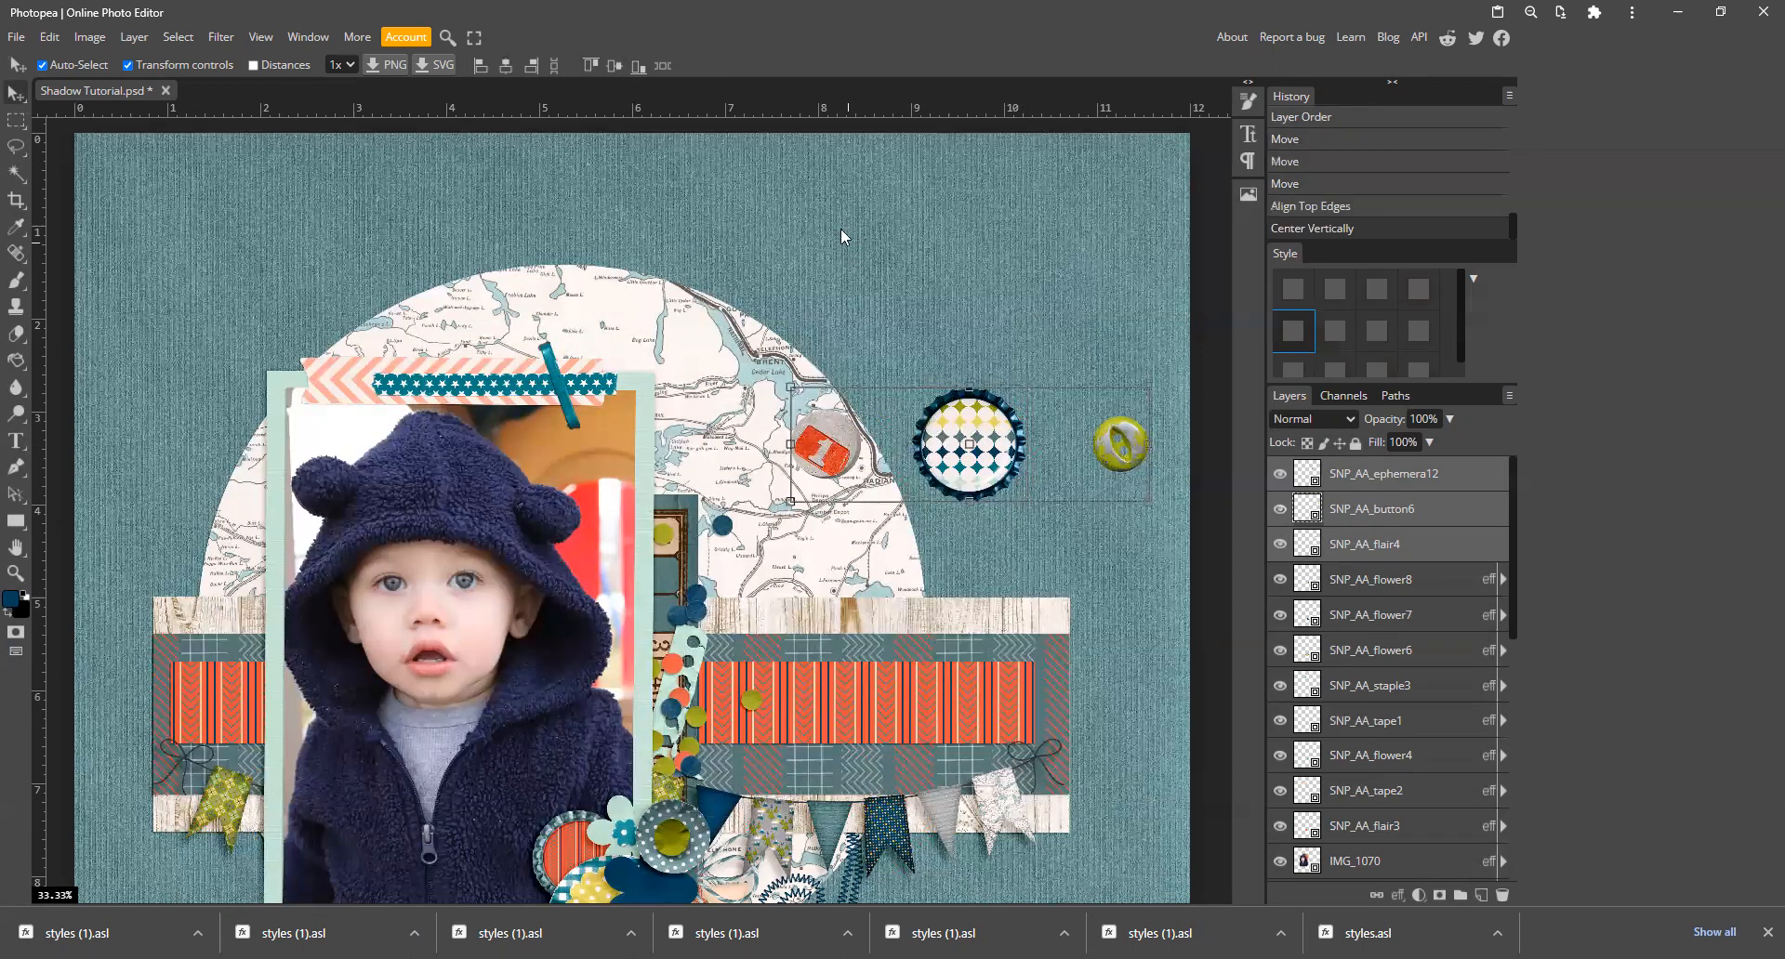
click(663, 65)
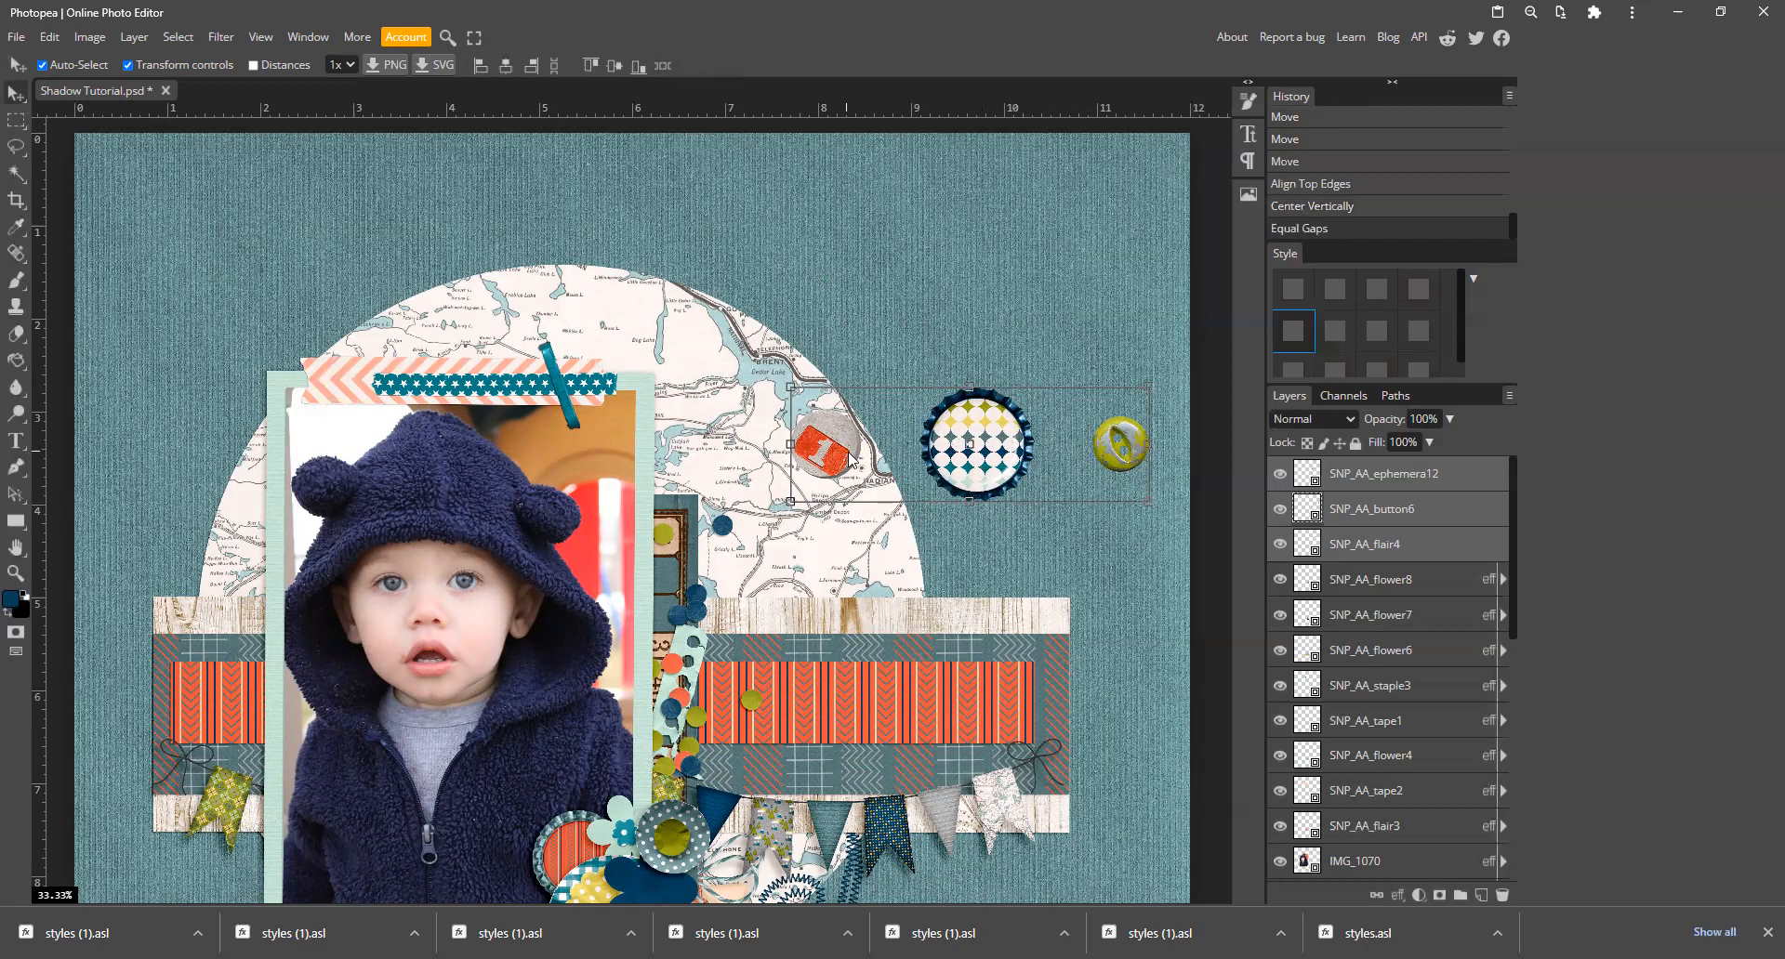
click(991, 275)
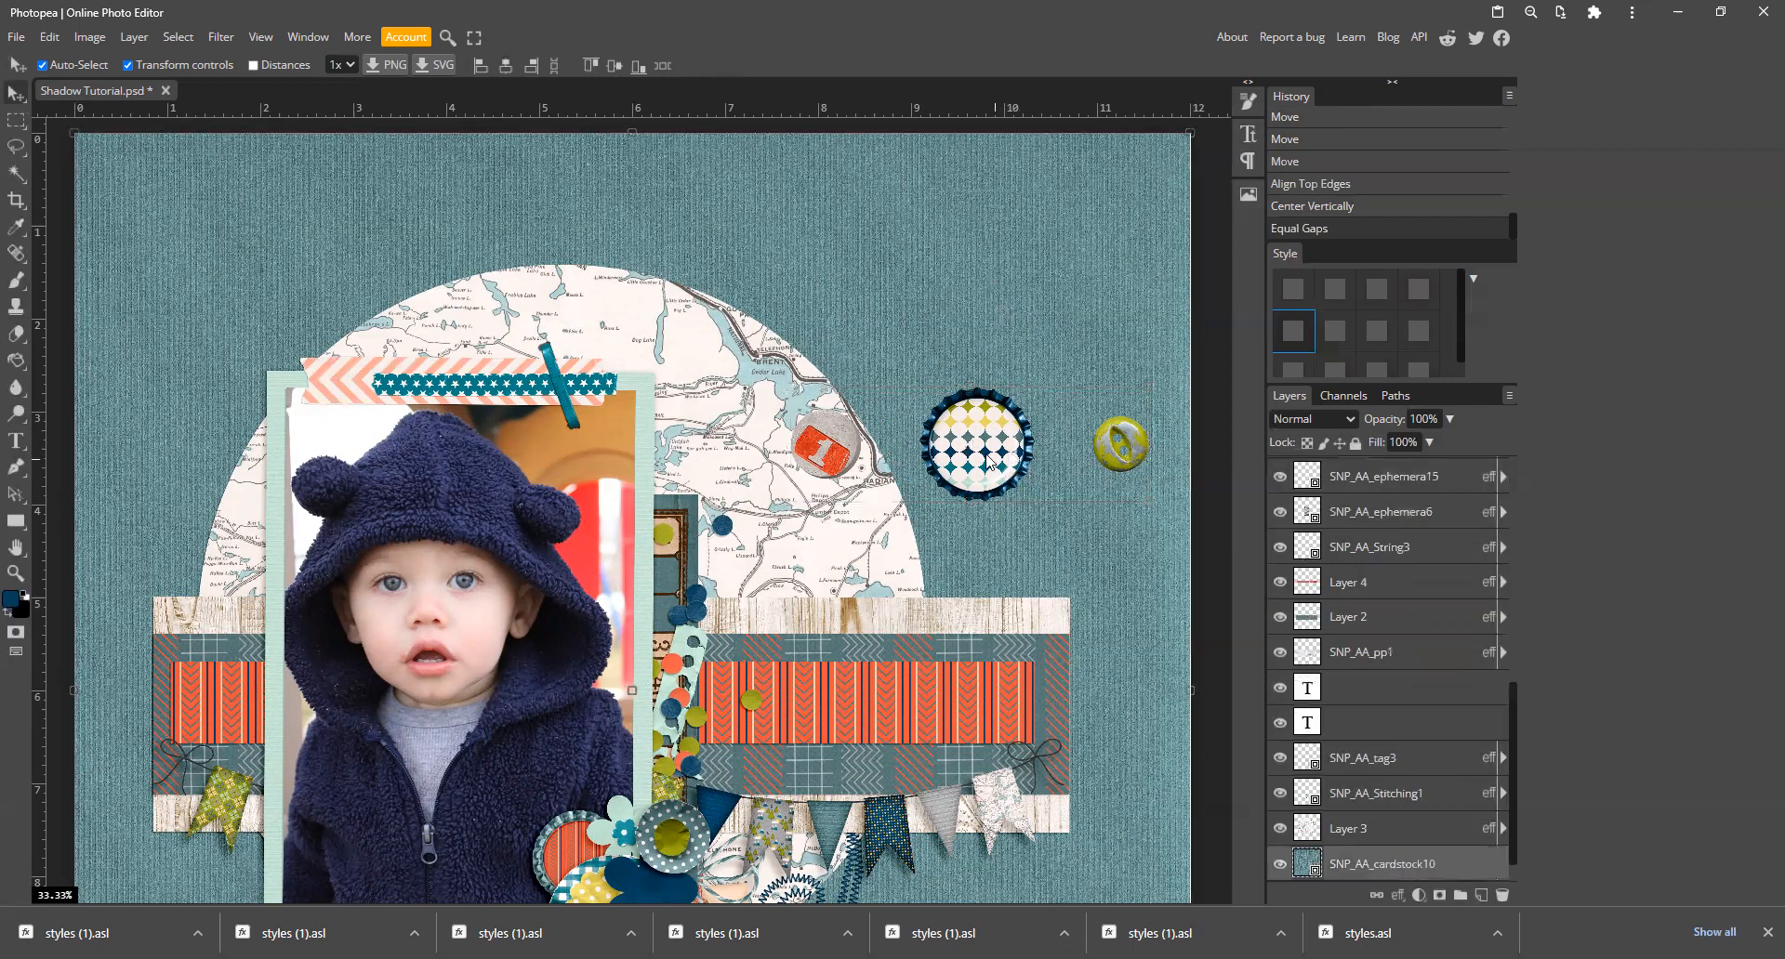
Step: Scale down the SNP_AA_flair4 circle beside the number 1 embellishment and move the green button closer to it
click(1020, 437)
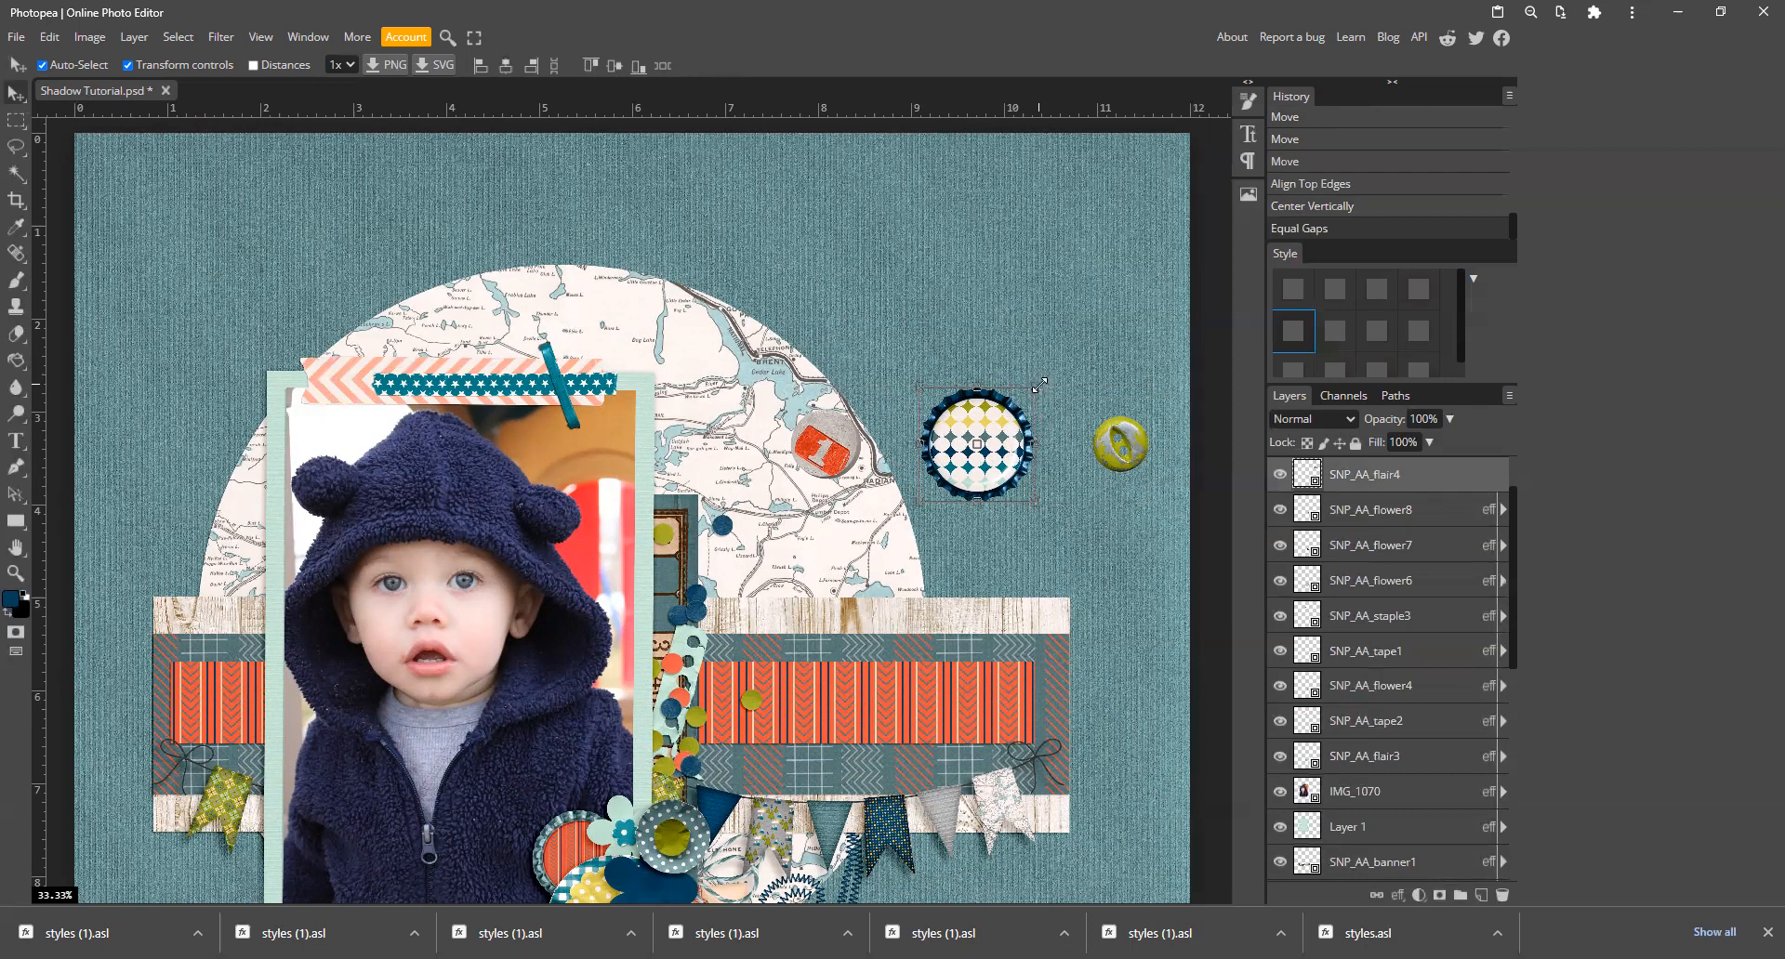
drag(1039, 384, 1136, 436)
key(Return)
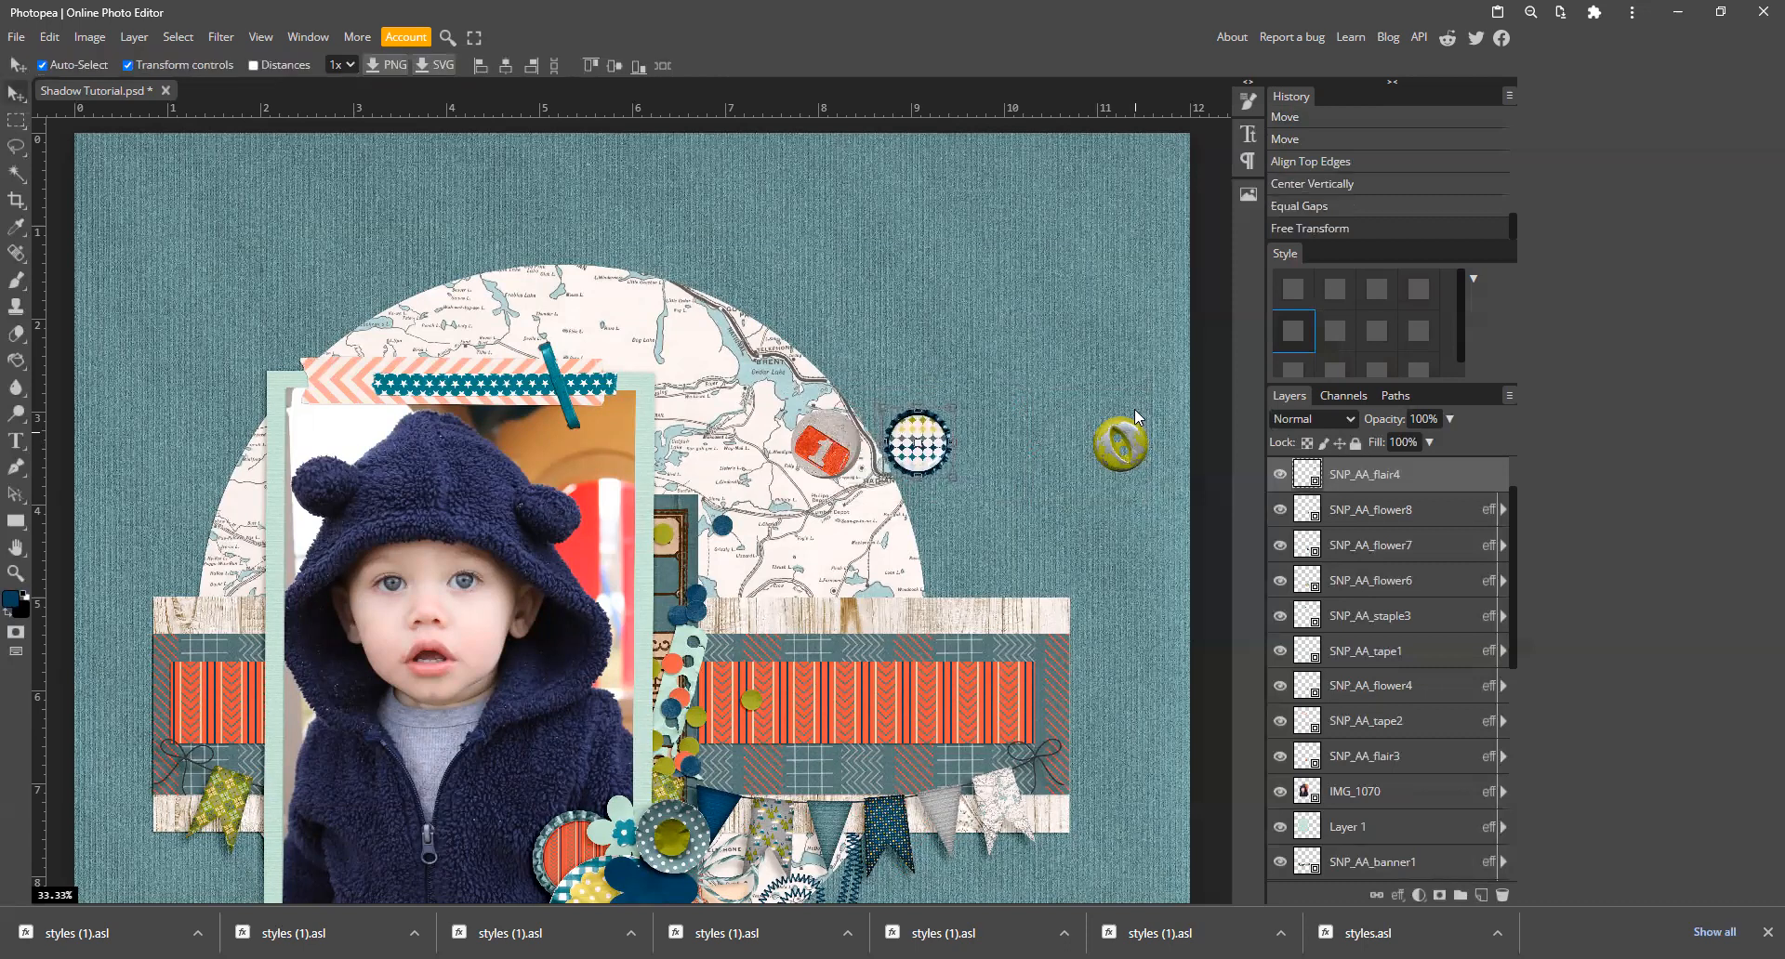
click(1142, 440)
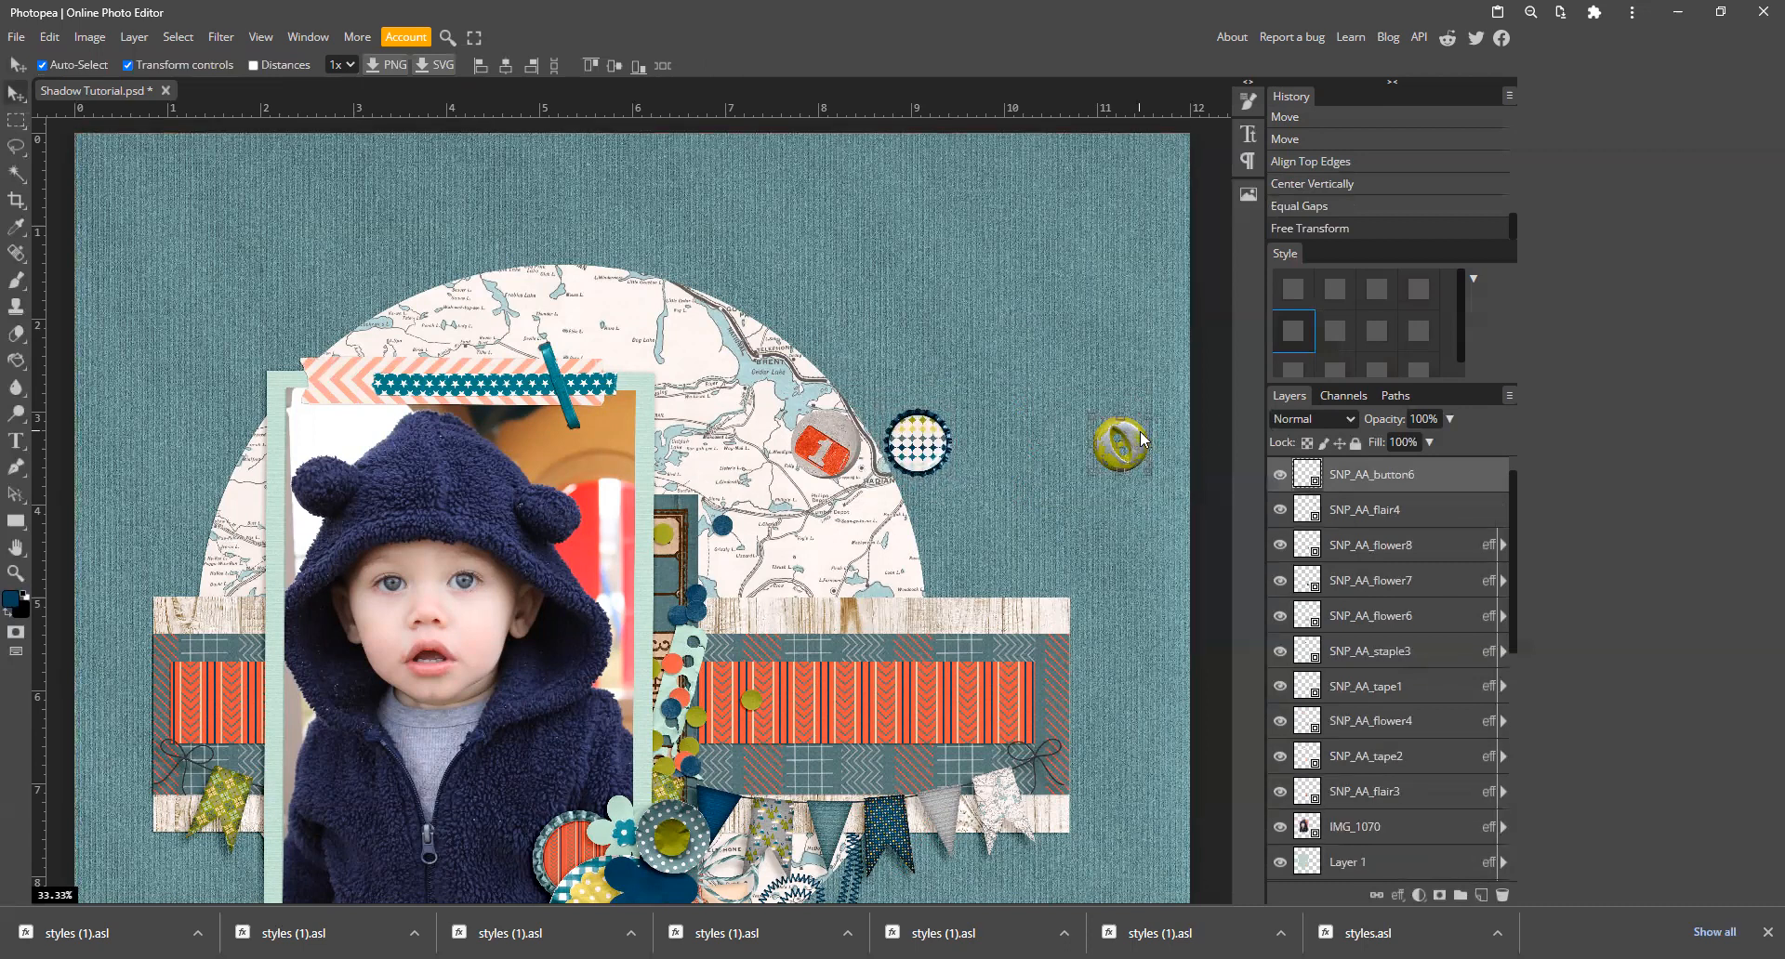
drag(1142, 441, 1025, 445)
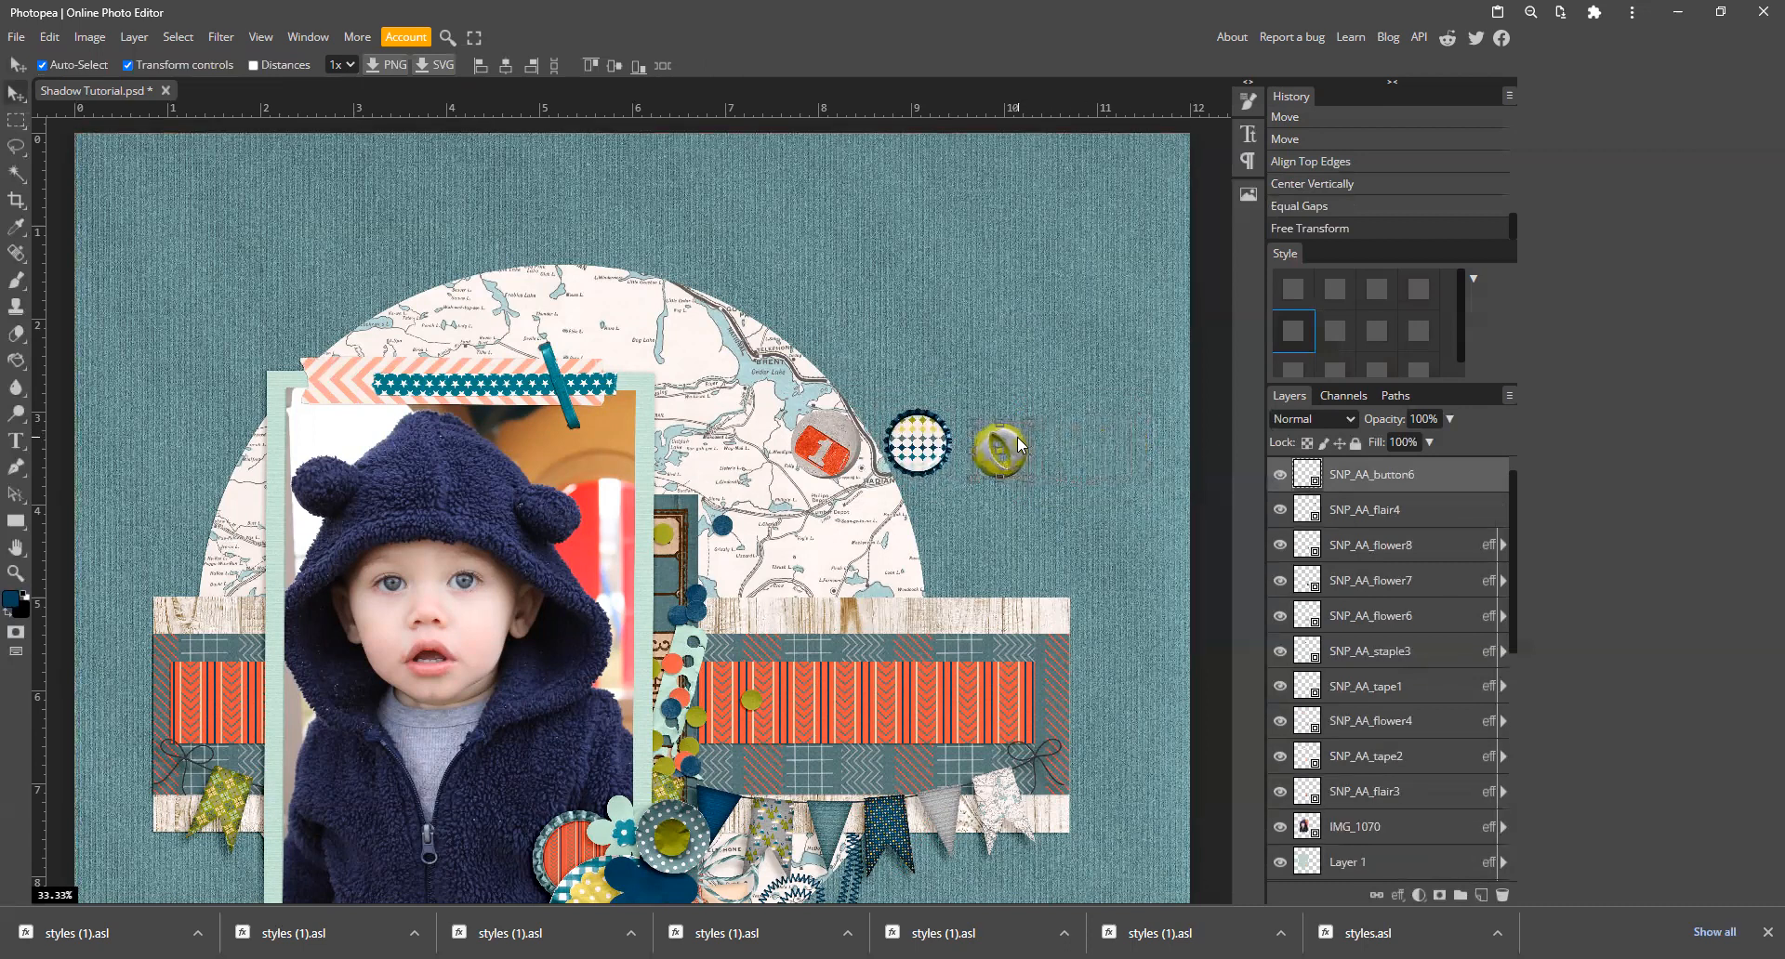
drag(1026, 436, 1026, 436)
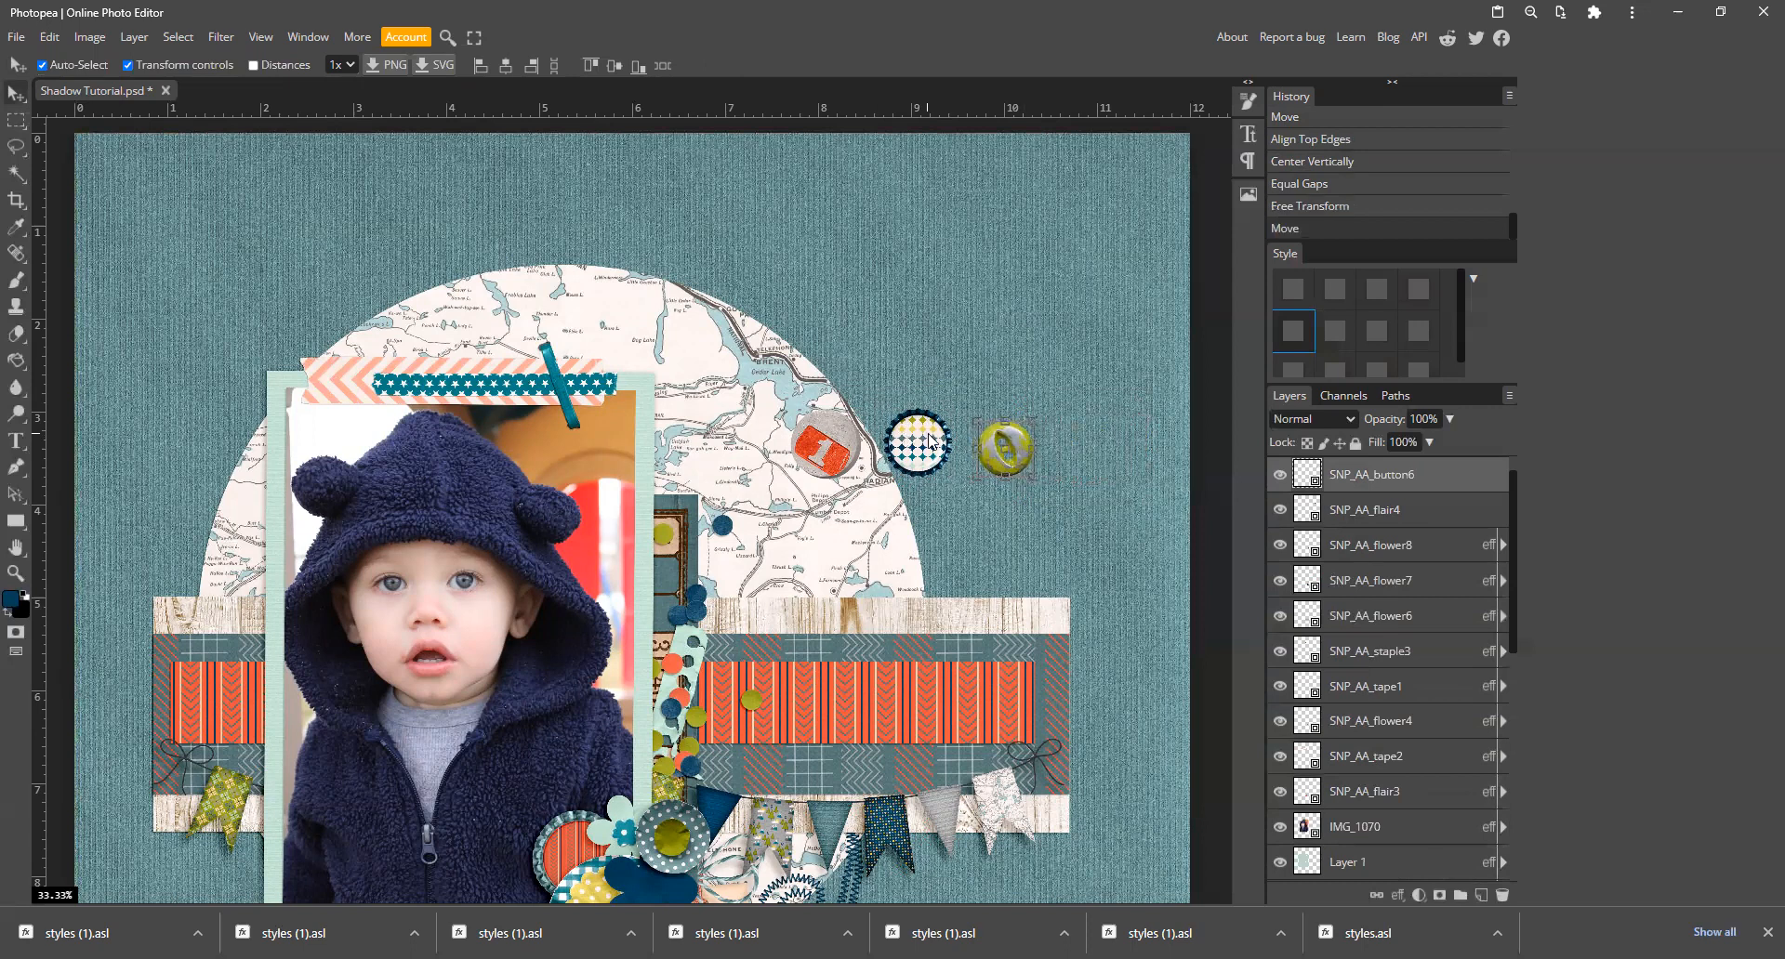
Step: Center the three embellishments vertically with equal gaps and move the row onto the orange striped paper strip
shift+click(1418, 513)
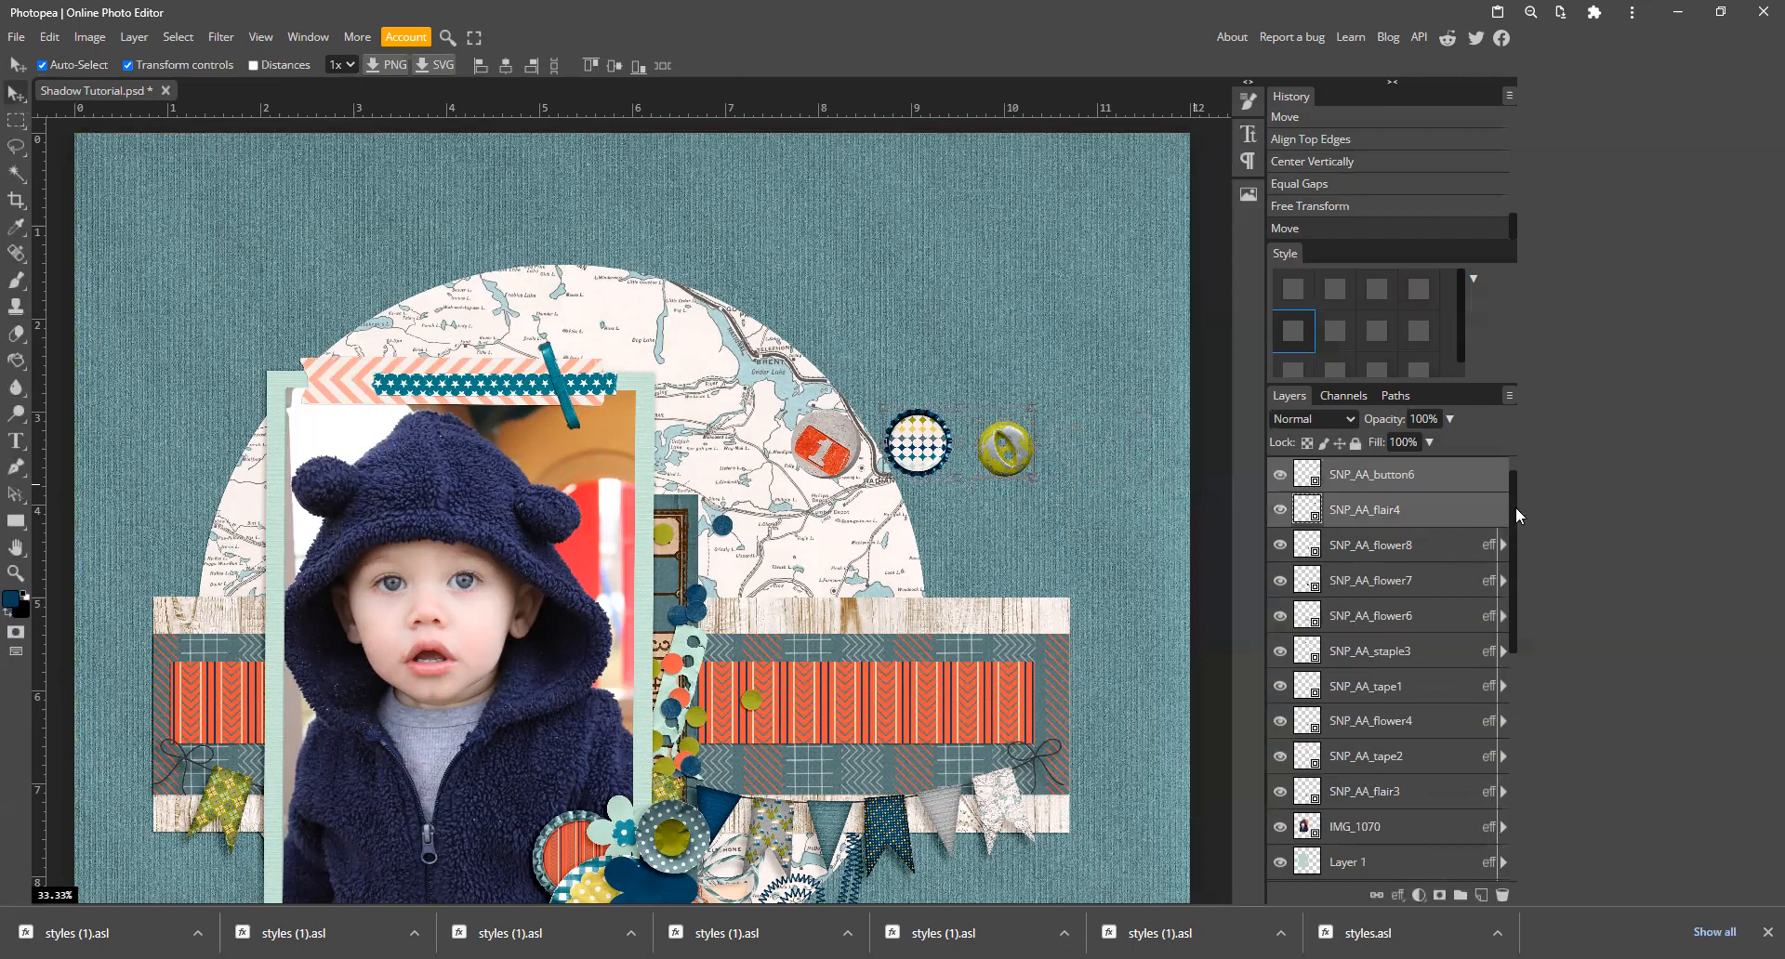
drag(1515, 494, 1515, 476)
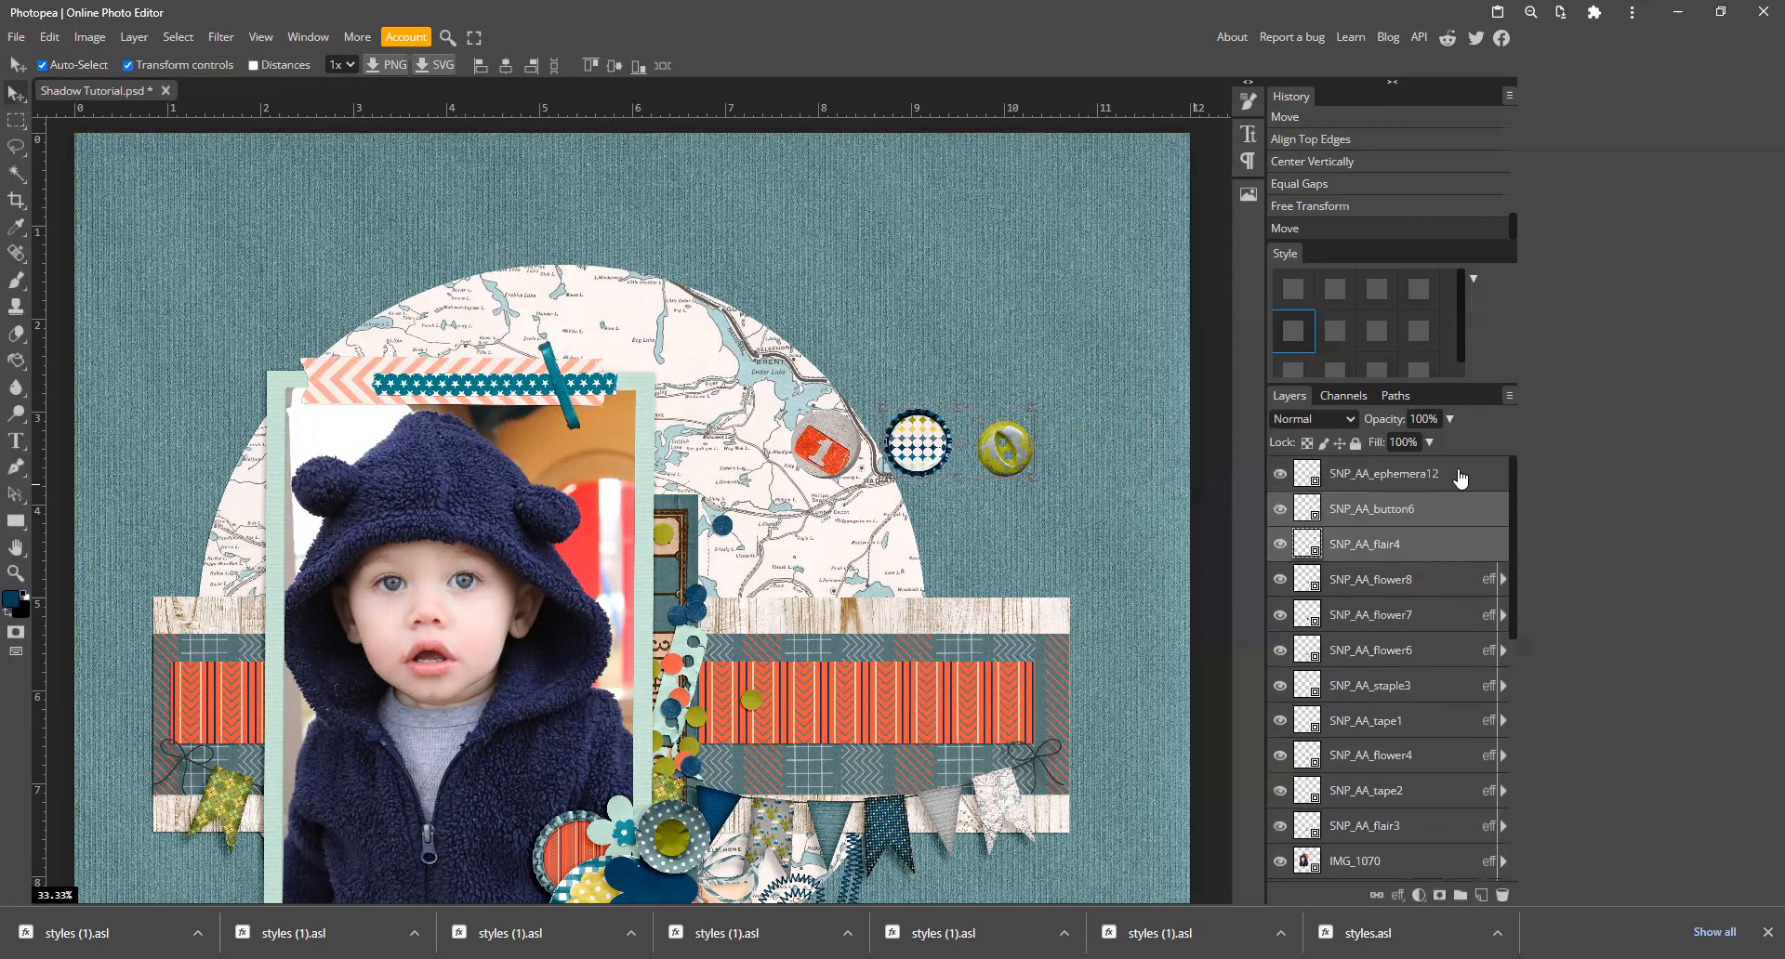
shift+click(1413, 475)
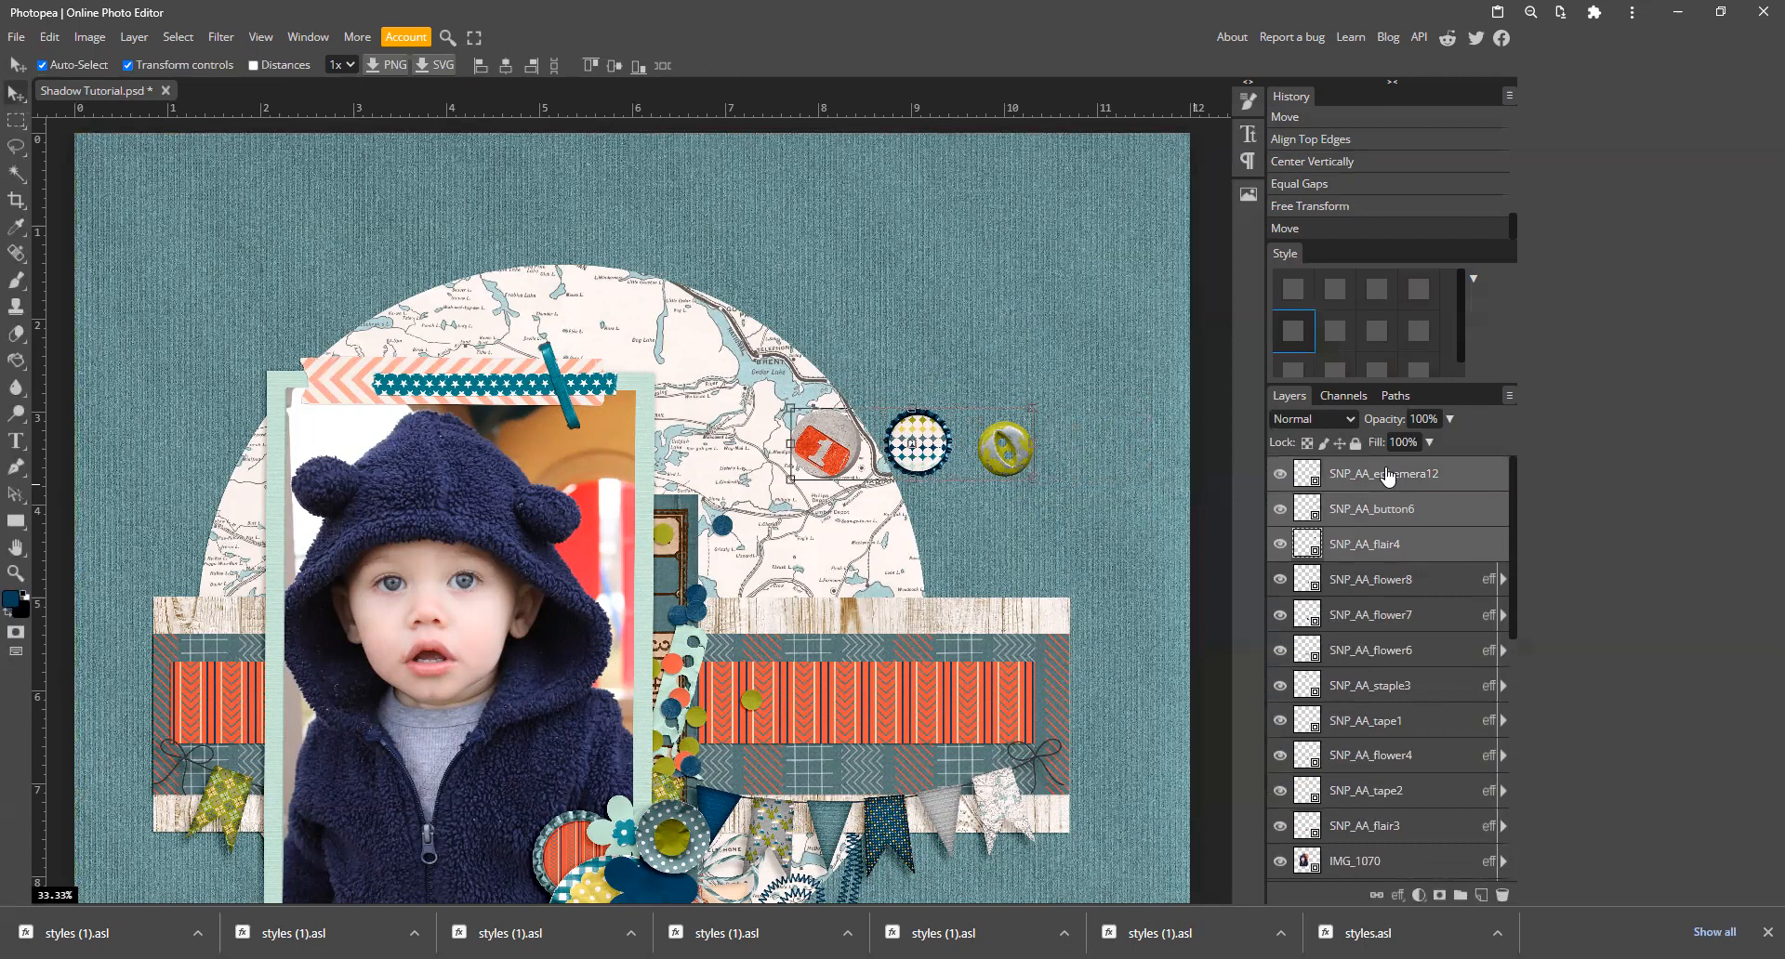
click(1160, 420)
click(1018, 439)
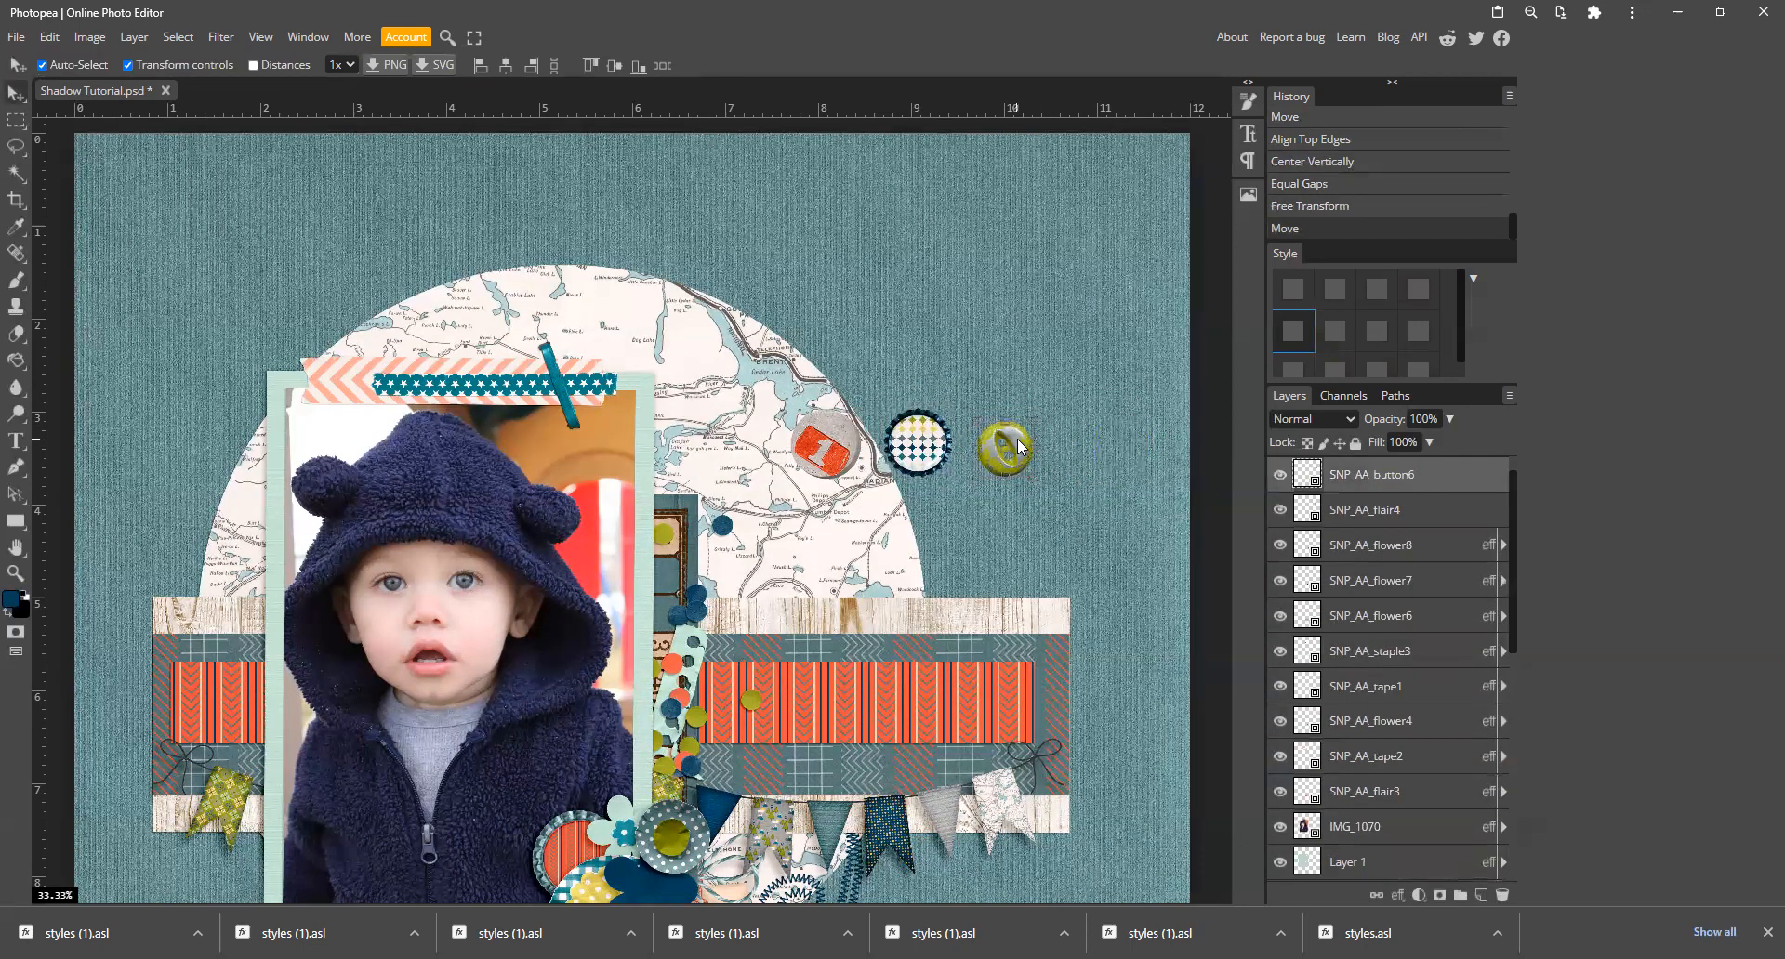
shift+click(923, 448)
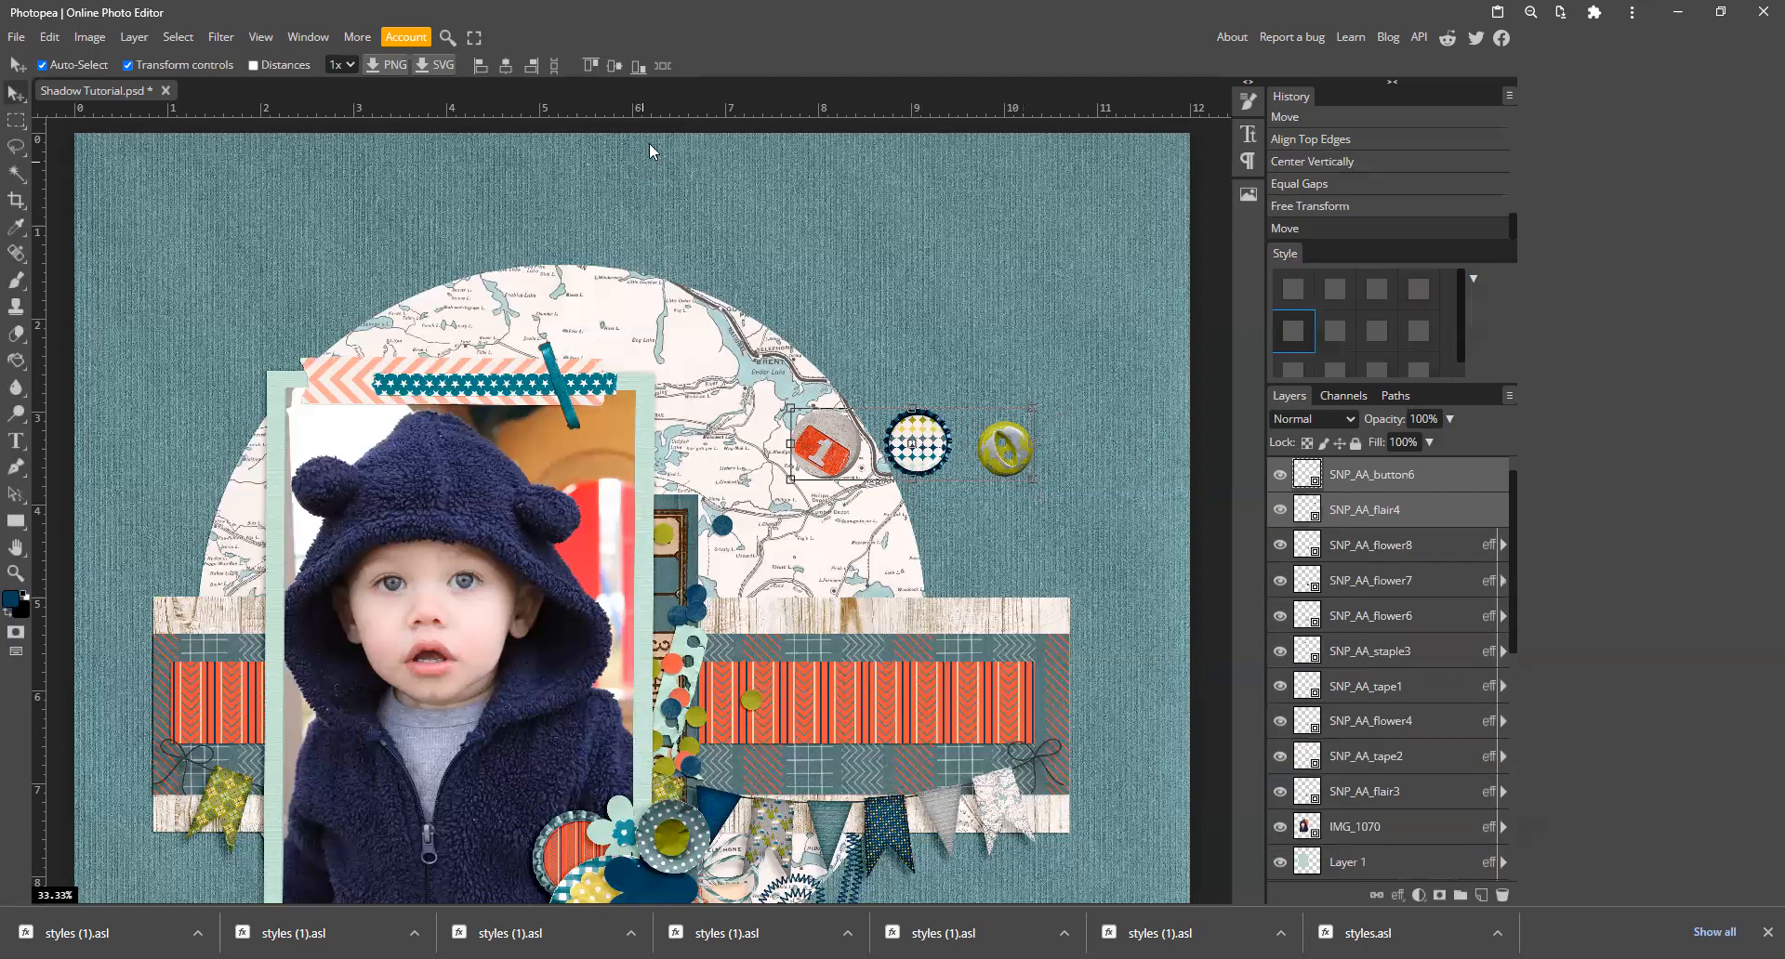
click(611, 61)
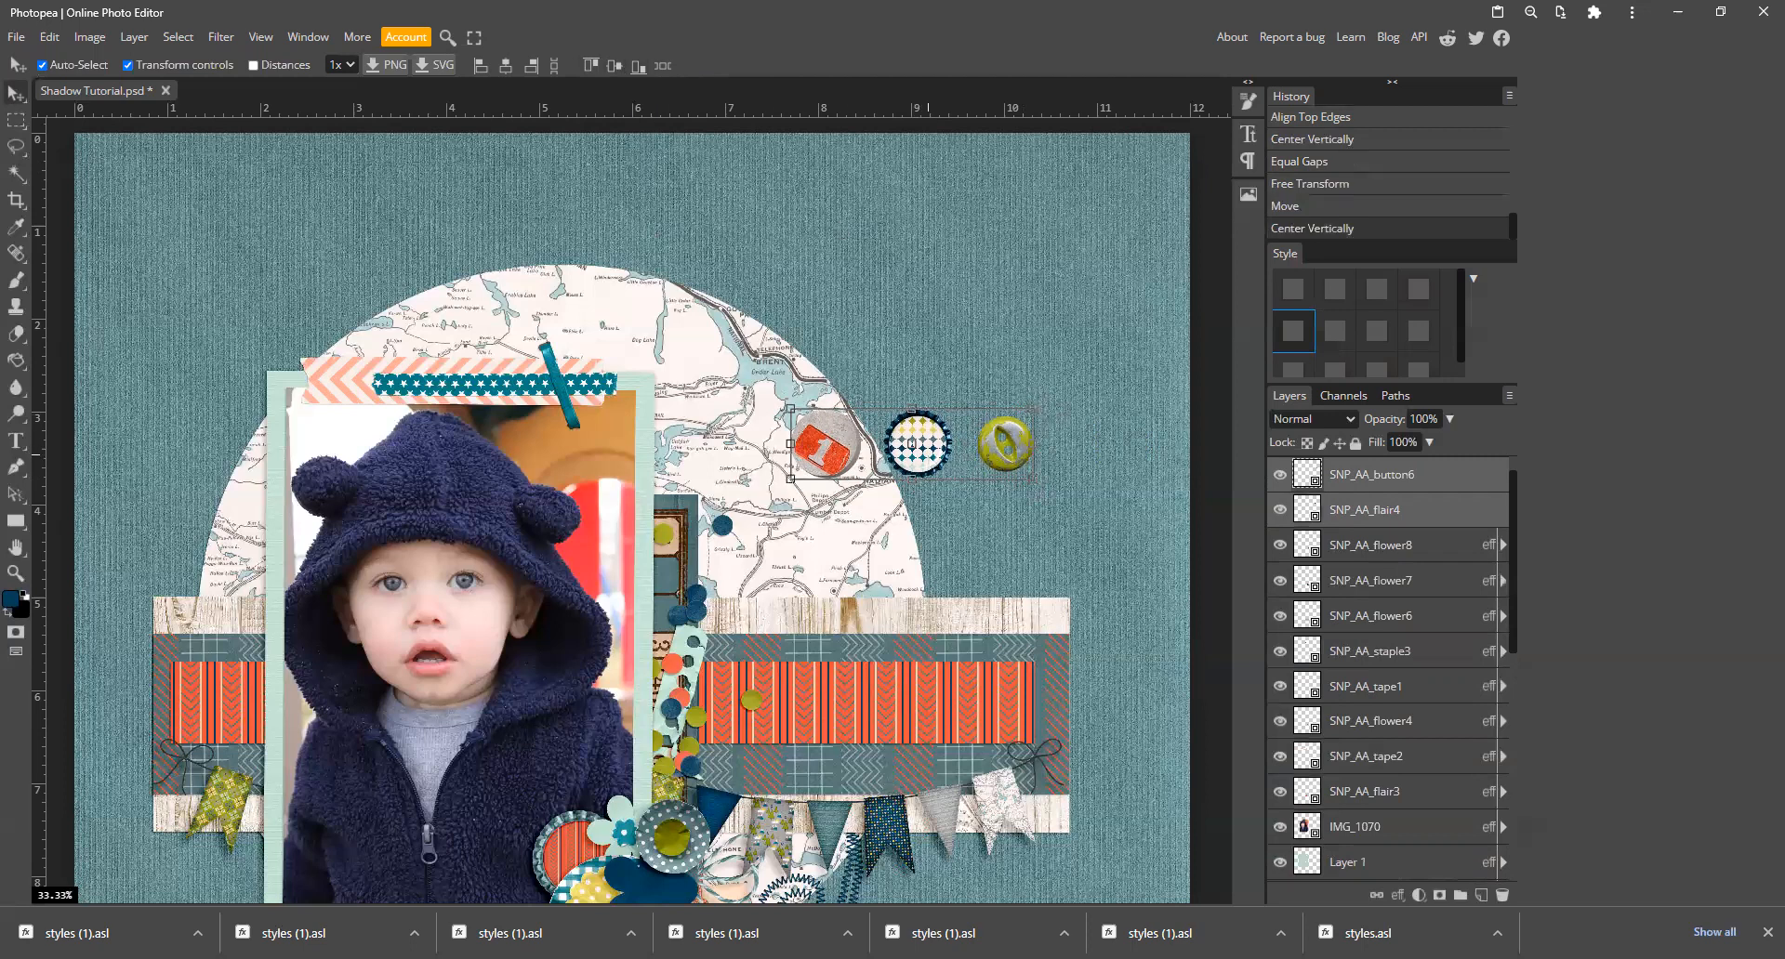
click(663, 66)
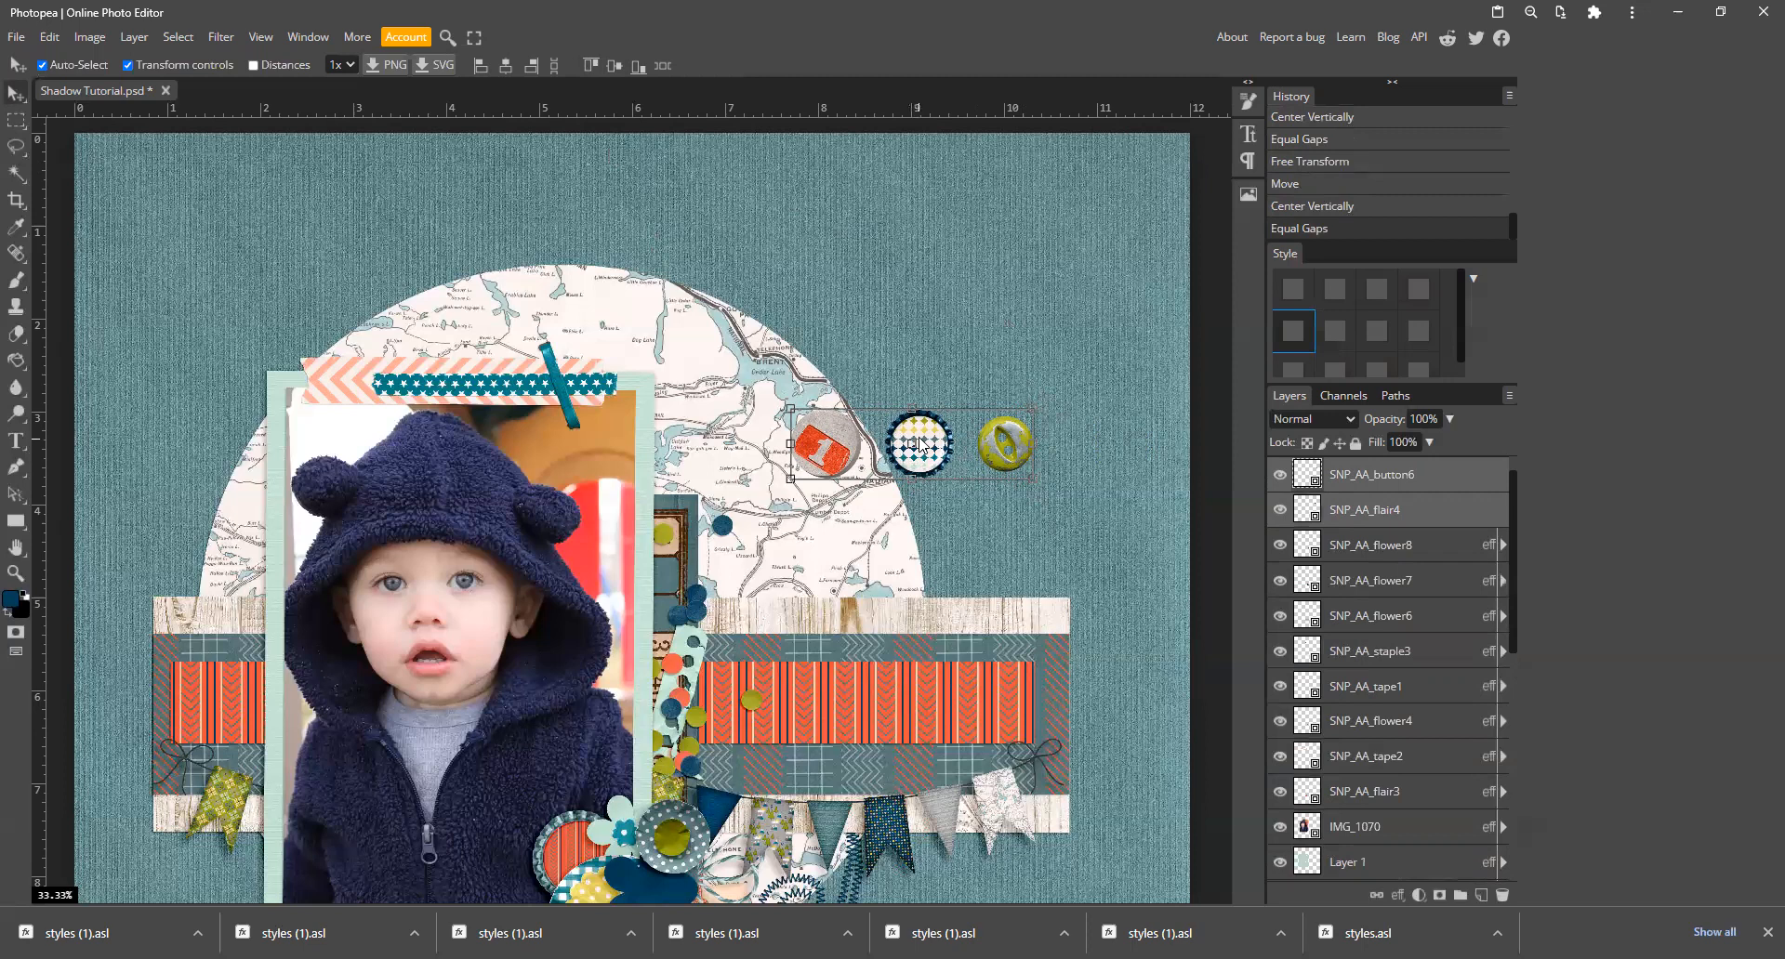
drag(920, 445, 899, 697)
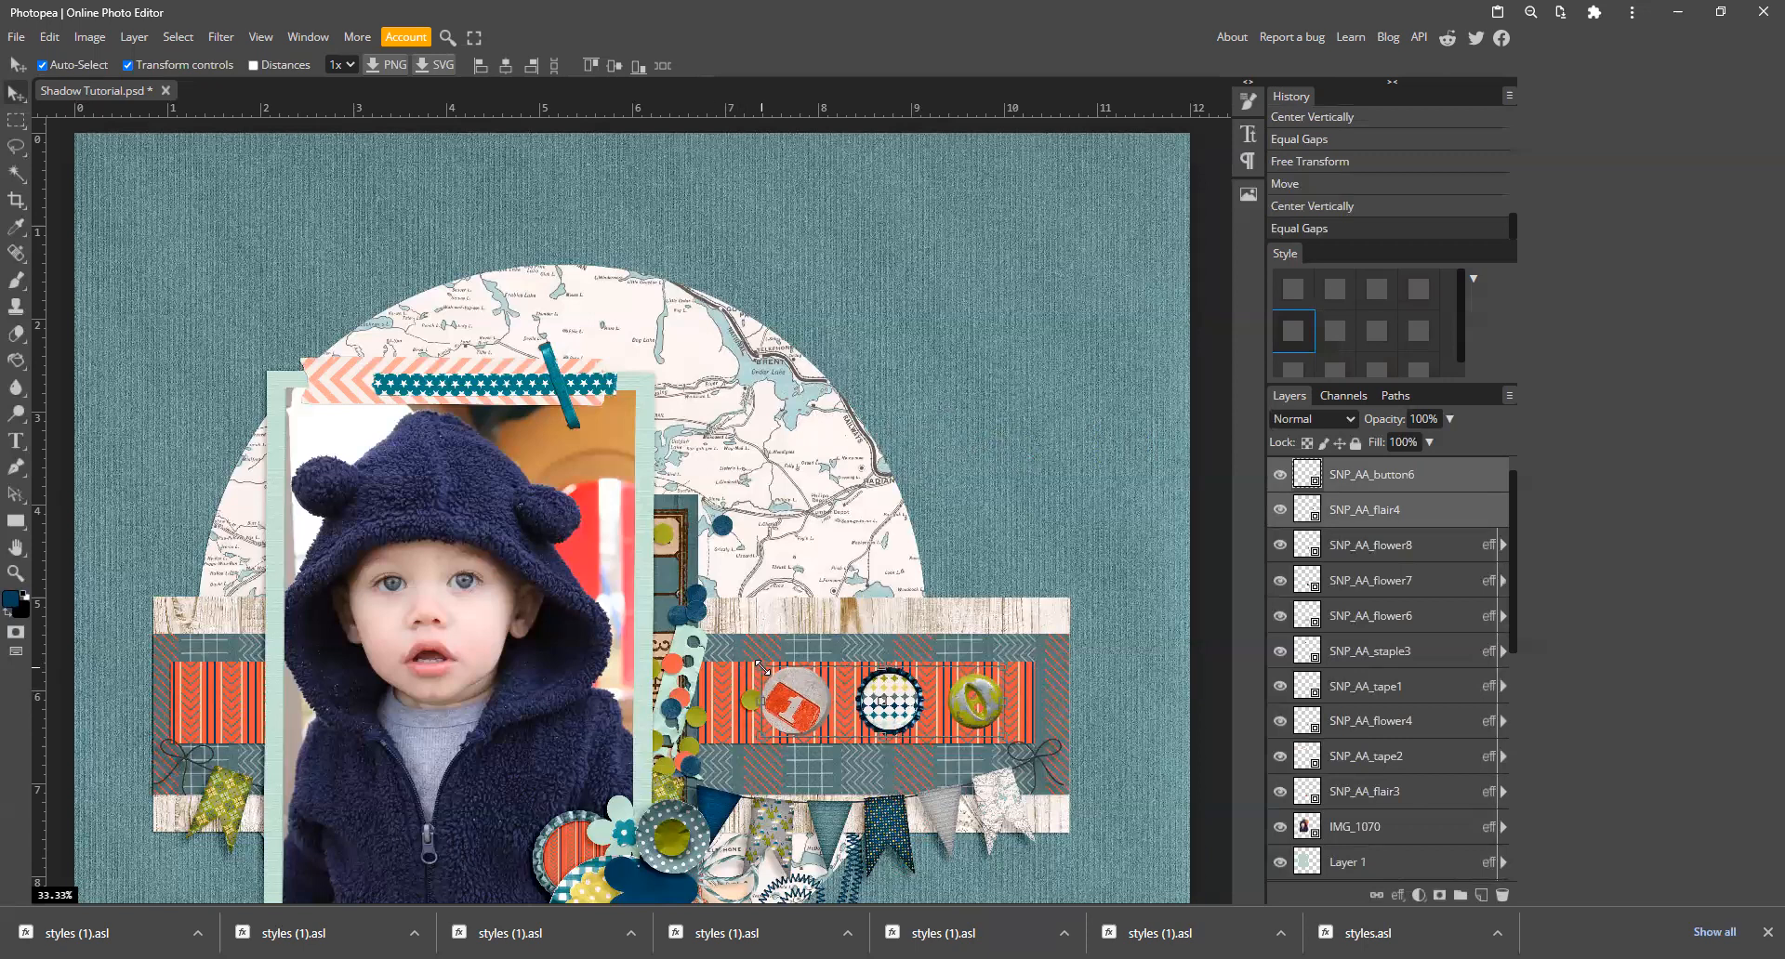
Step: Scale the row of three embellishments on the orange striped strip down to 89.53% and deselect it
drag(763, 668, 797, 707)
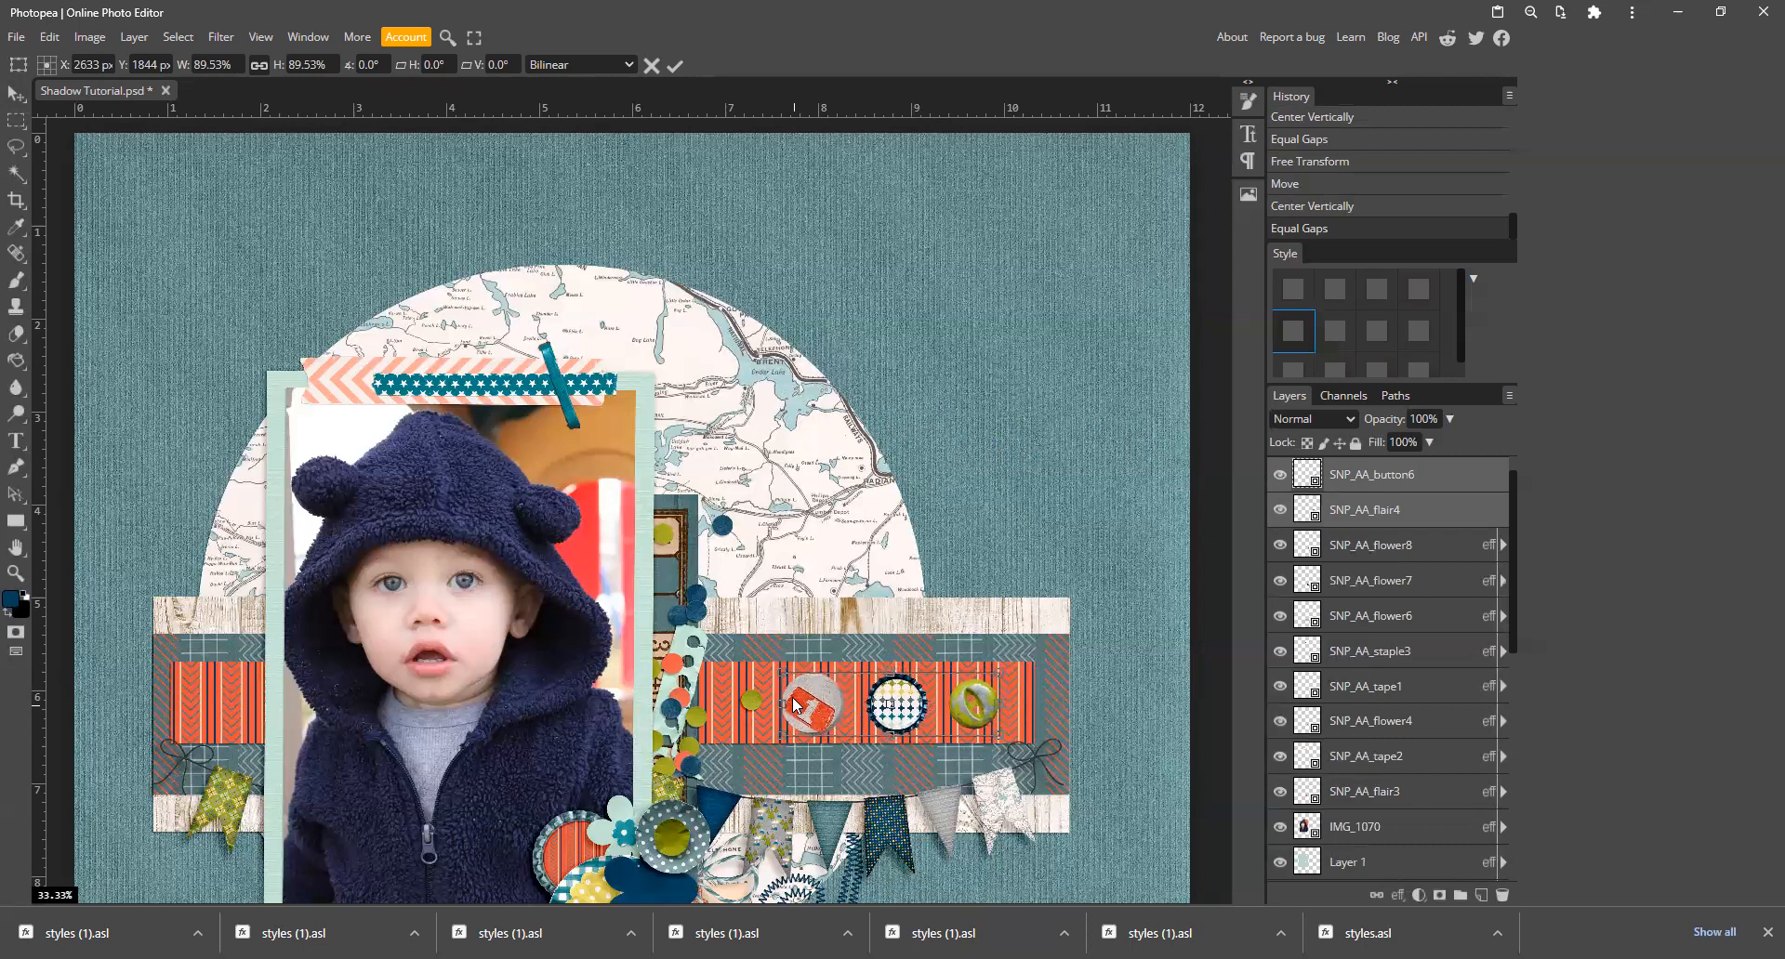
key(Return)
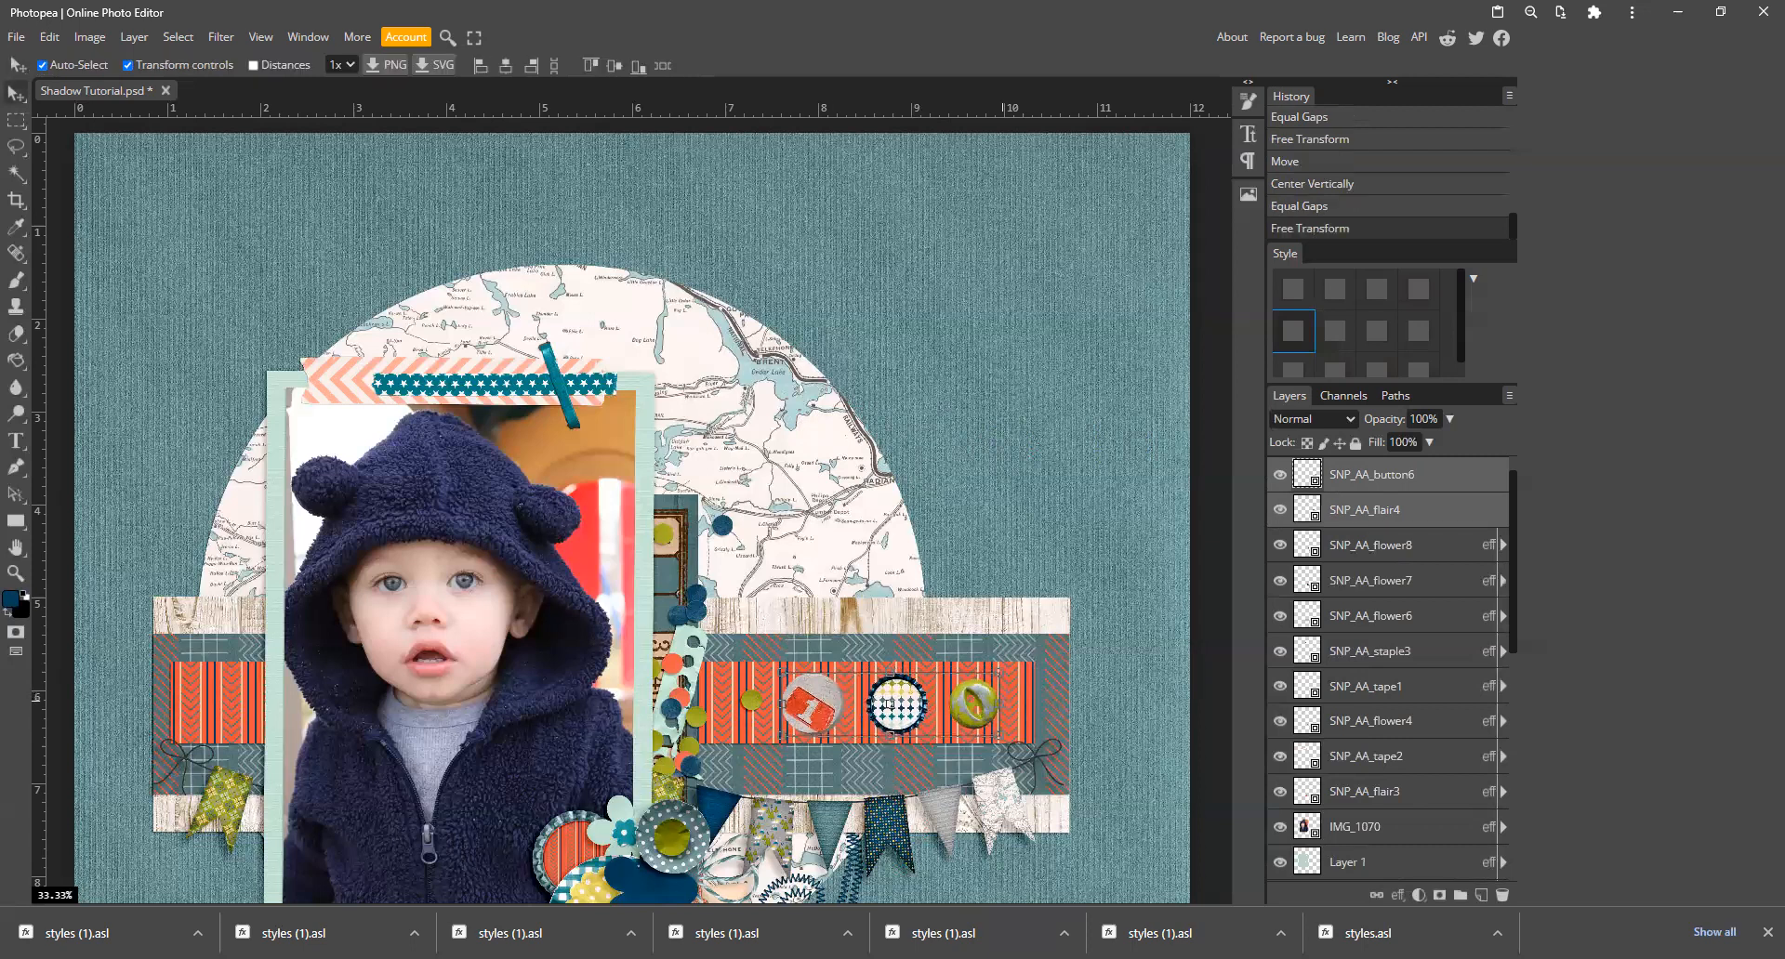
click(1127, 522)
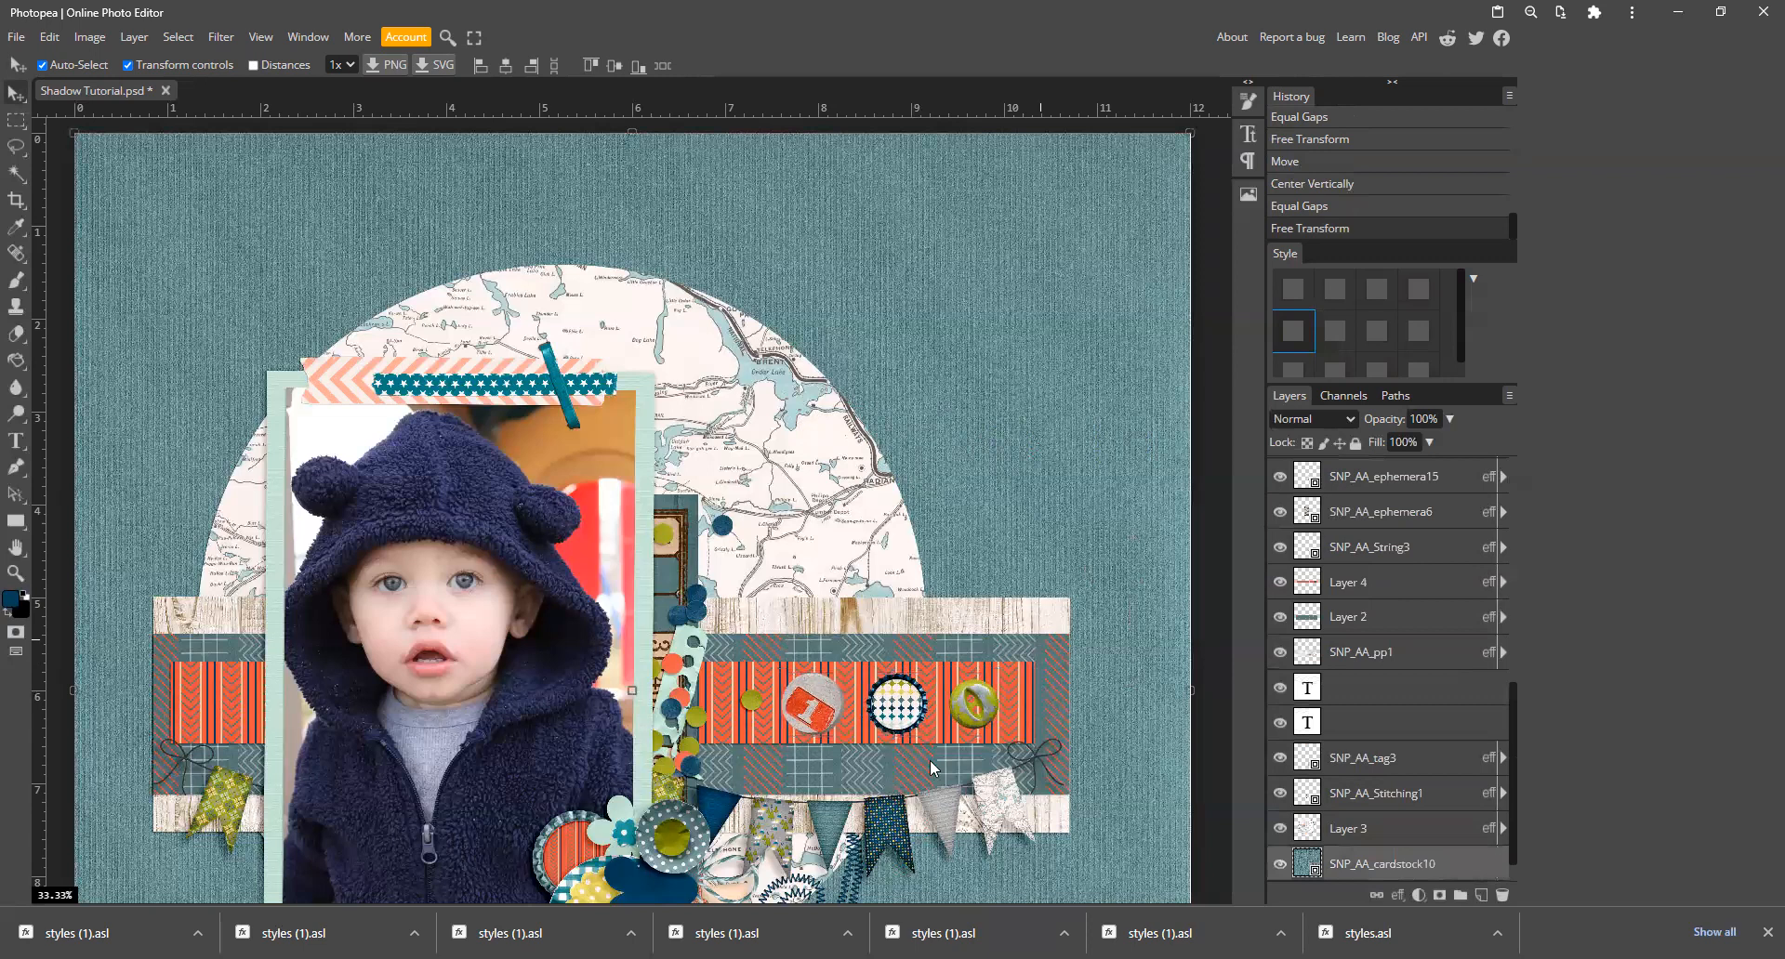
Step: Apply the highlighted layer style preset to the number 1 circle, the SNP_AA_flair4 circle and the green button in turn
click(805, 711)
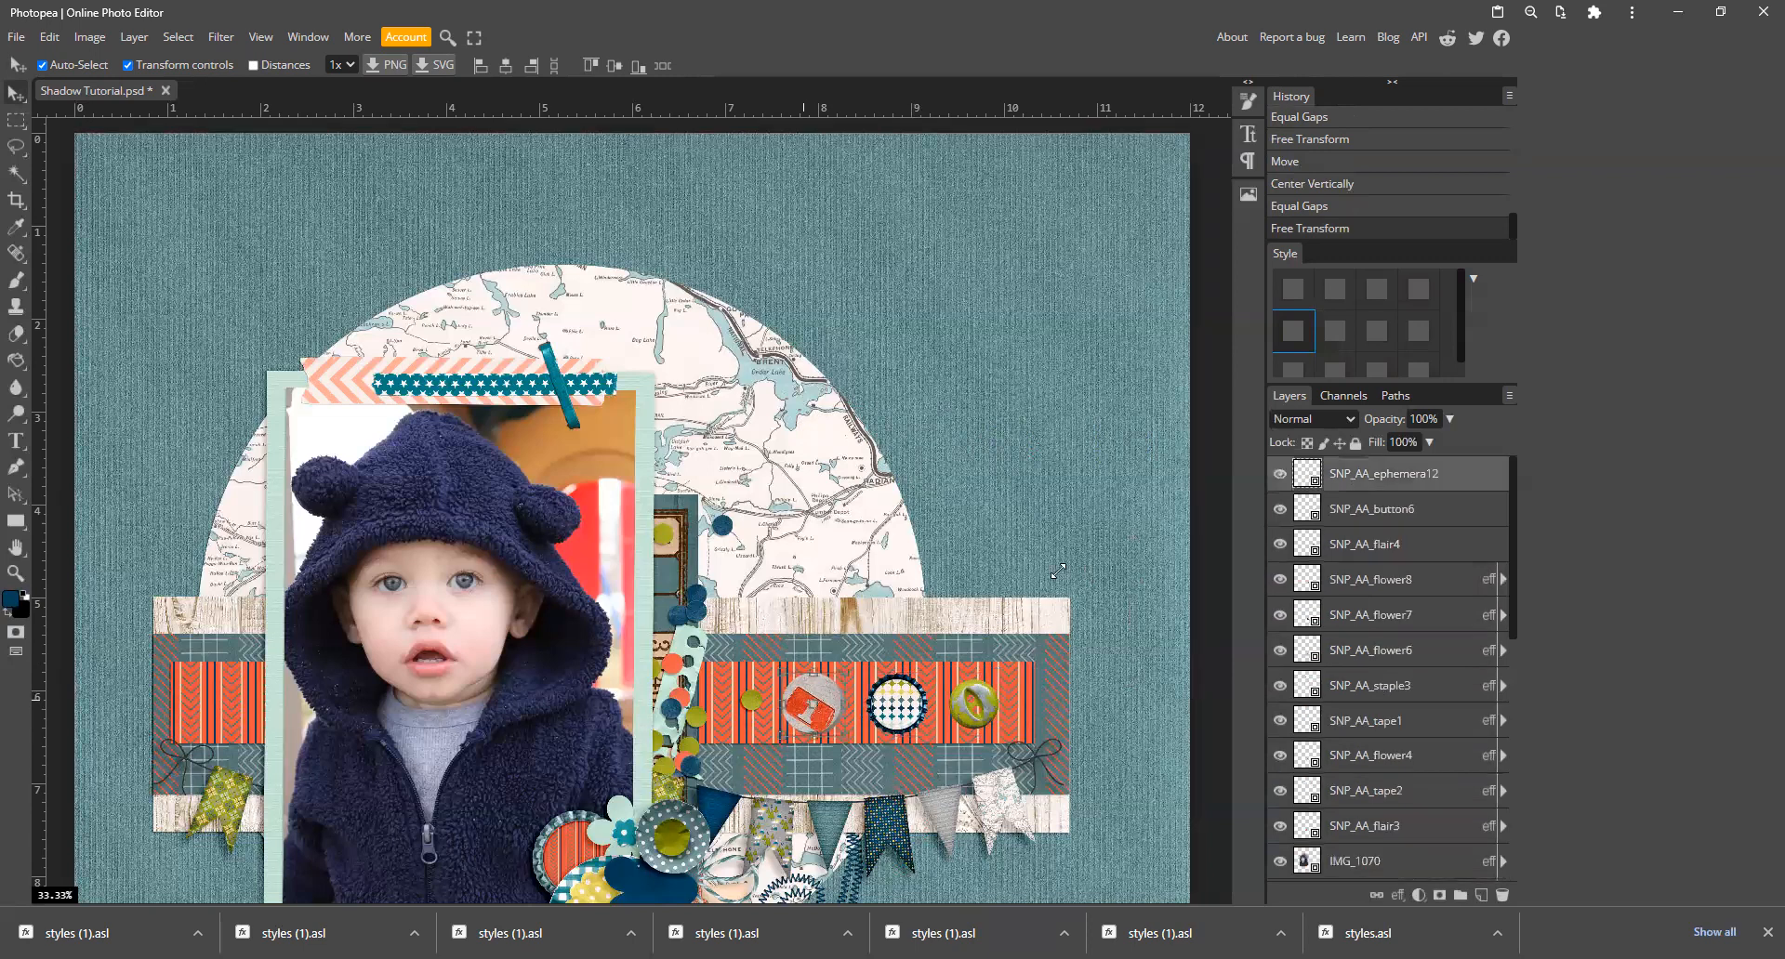
click(1288, 328)
click(899, 719)
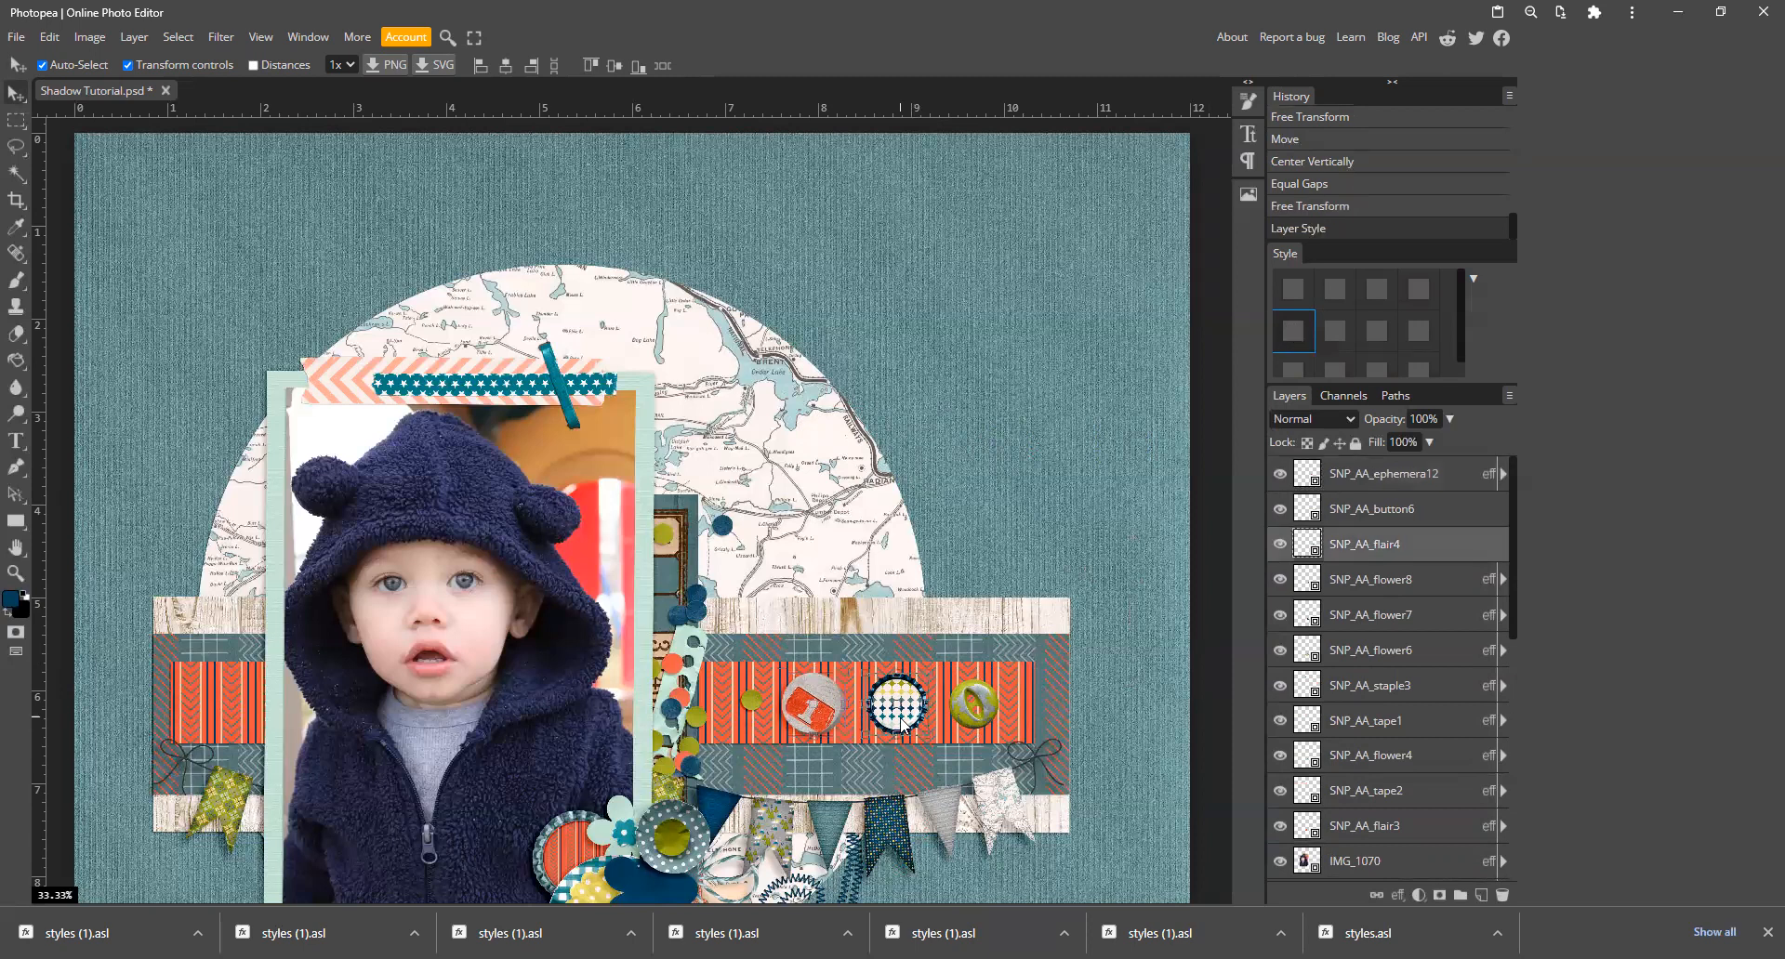
click(1289, 347)
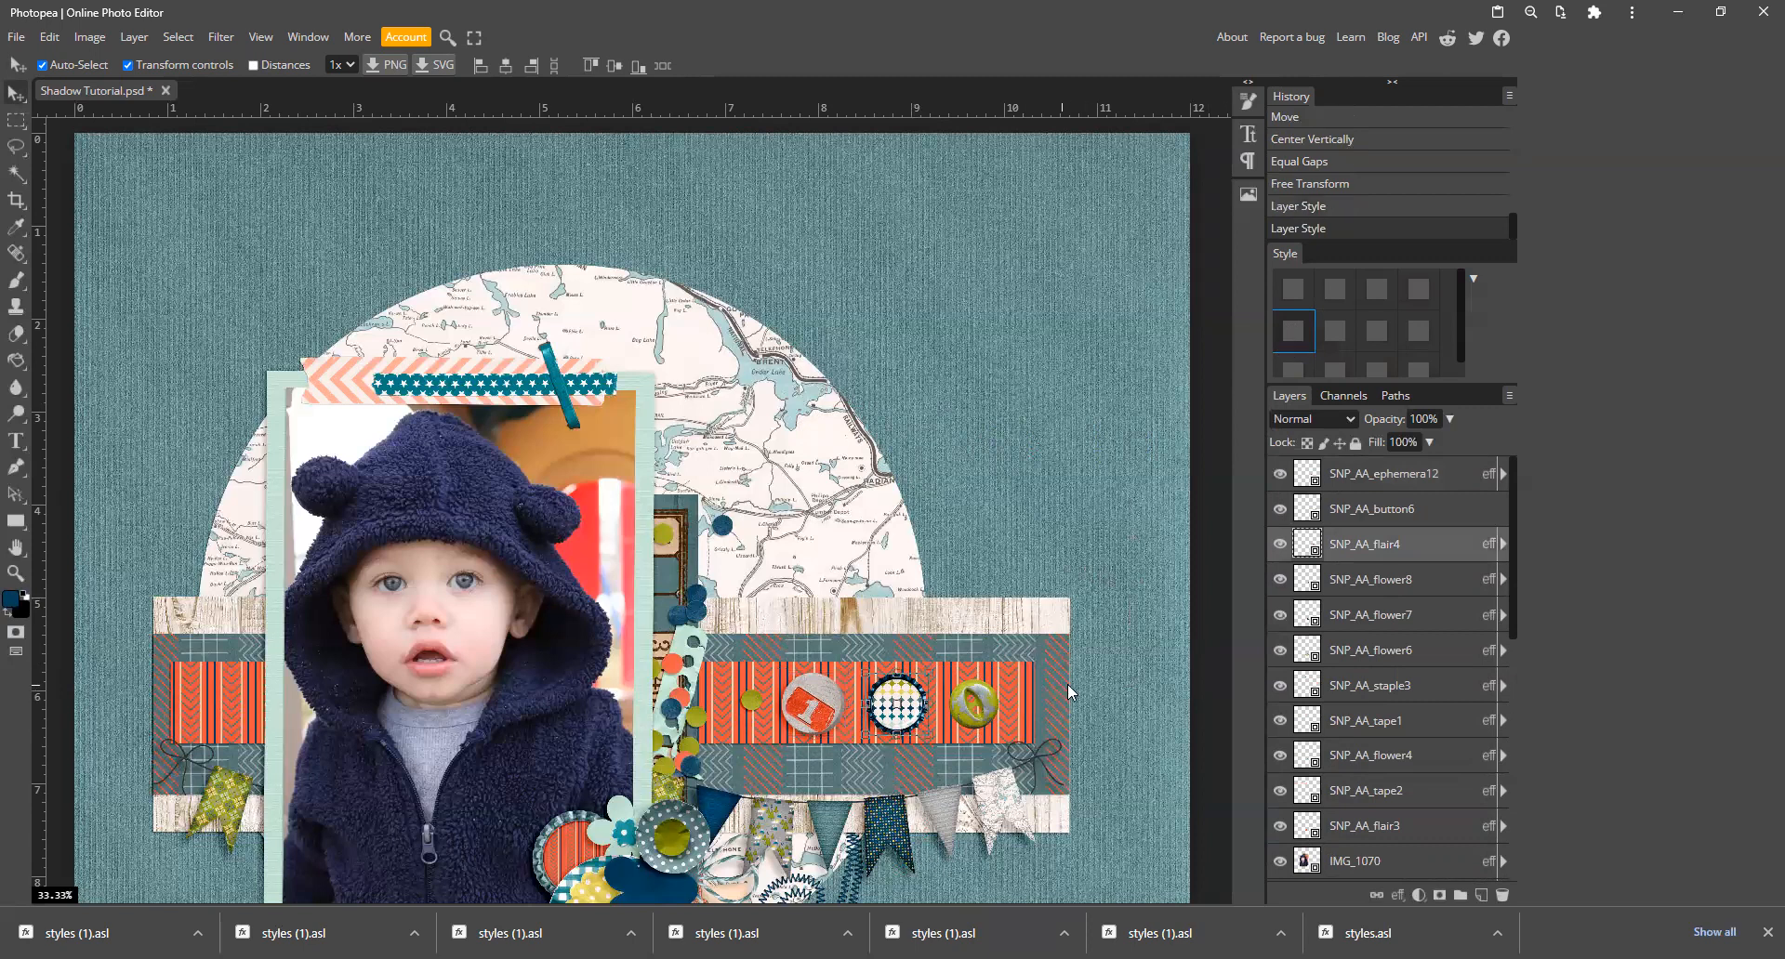
click(1043, 684)
click(979, 704)
click(1299, 339)
click(1141, 589)
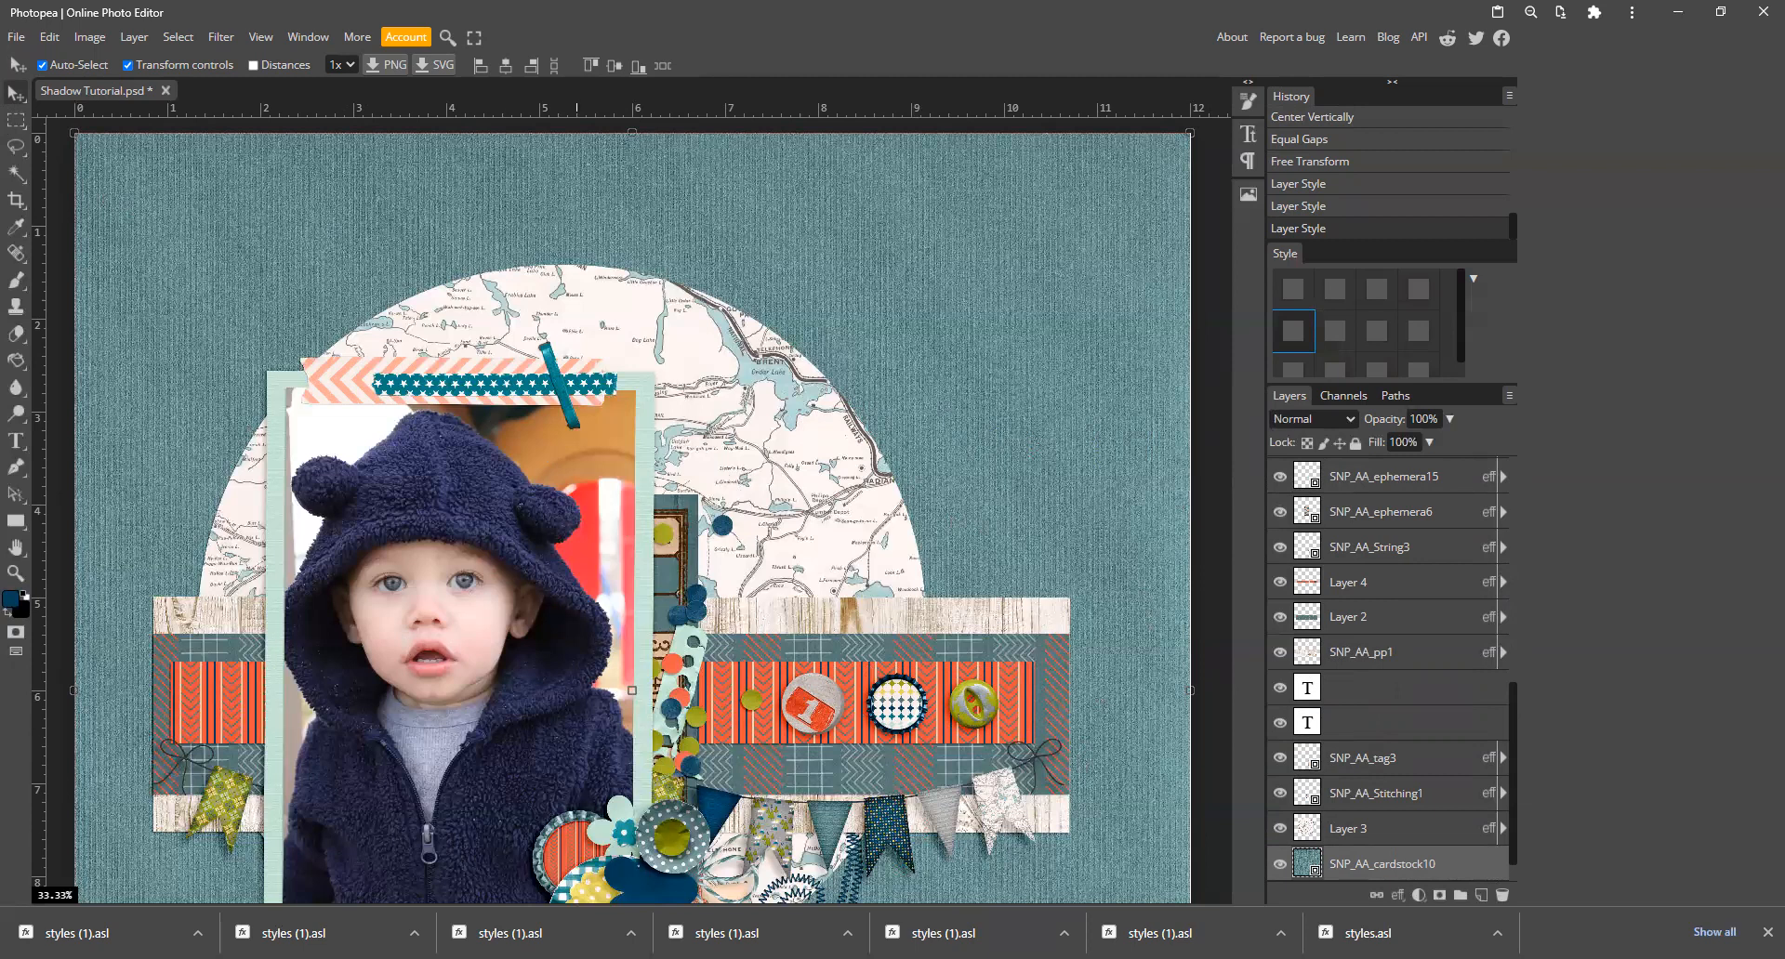
Step: Switch to File Explorer, open New folder, and place the six SNP_NET letter tiles e, l, o, p, r and x in the layout
key(alt+Tab)
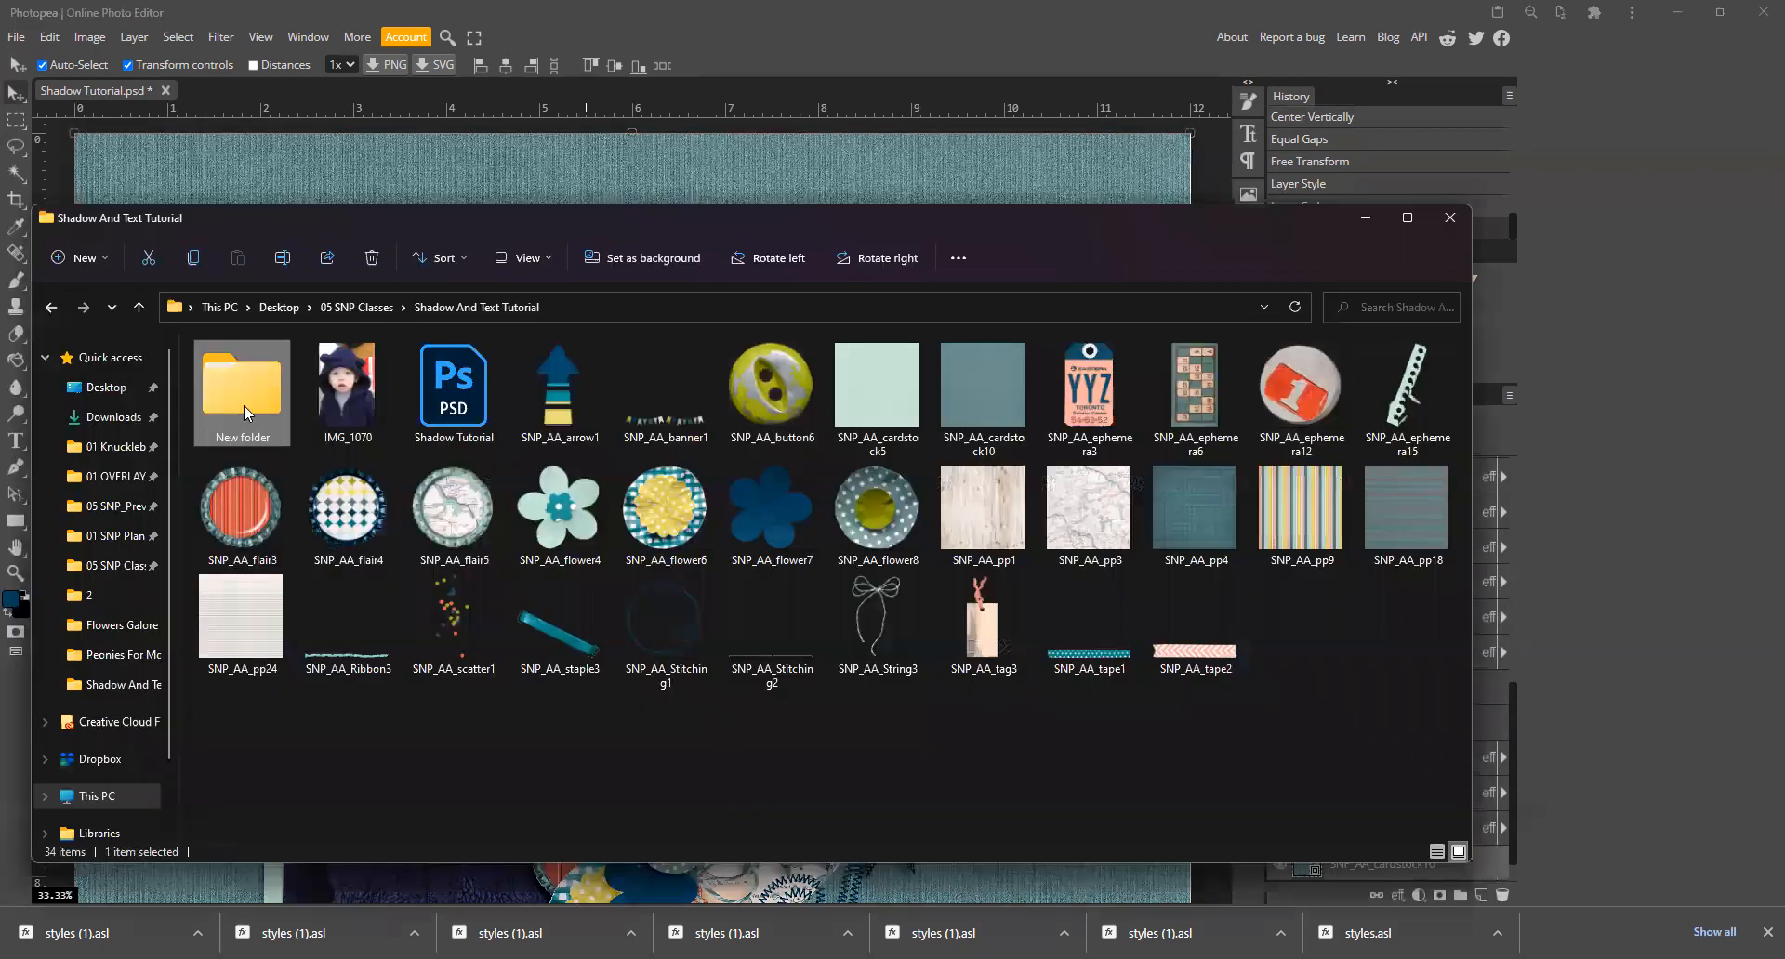
double_click(244, 399)
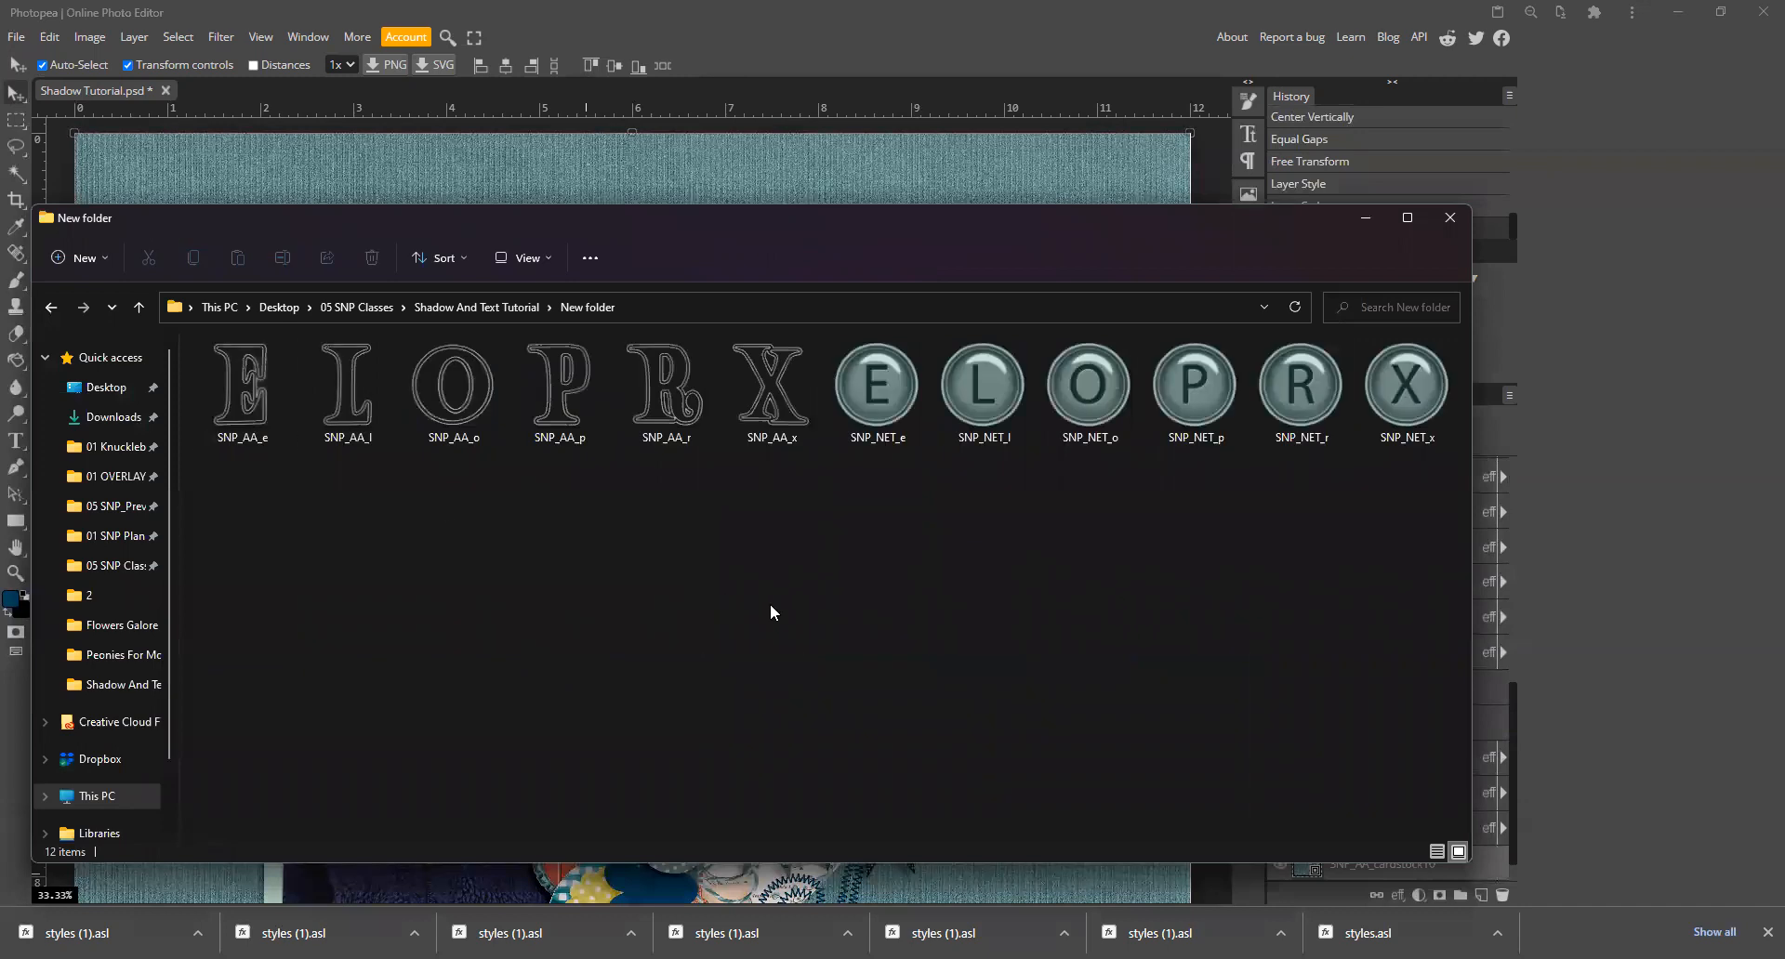
click(868, 388)
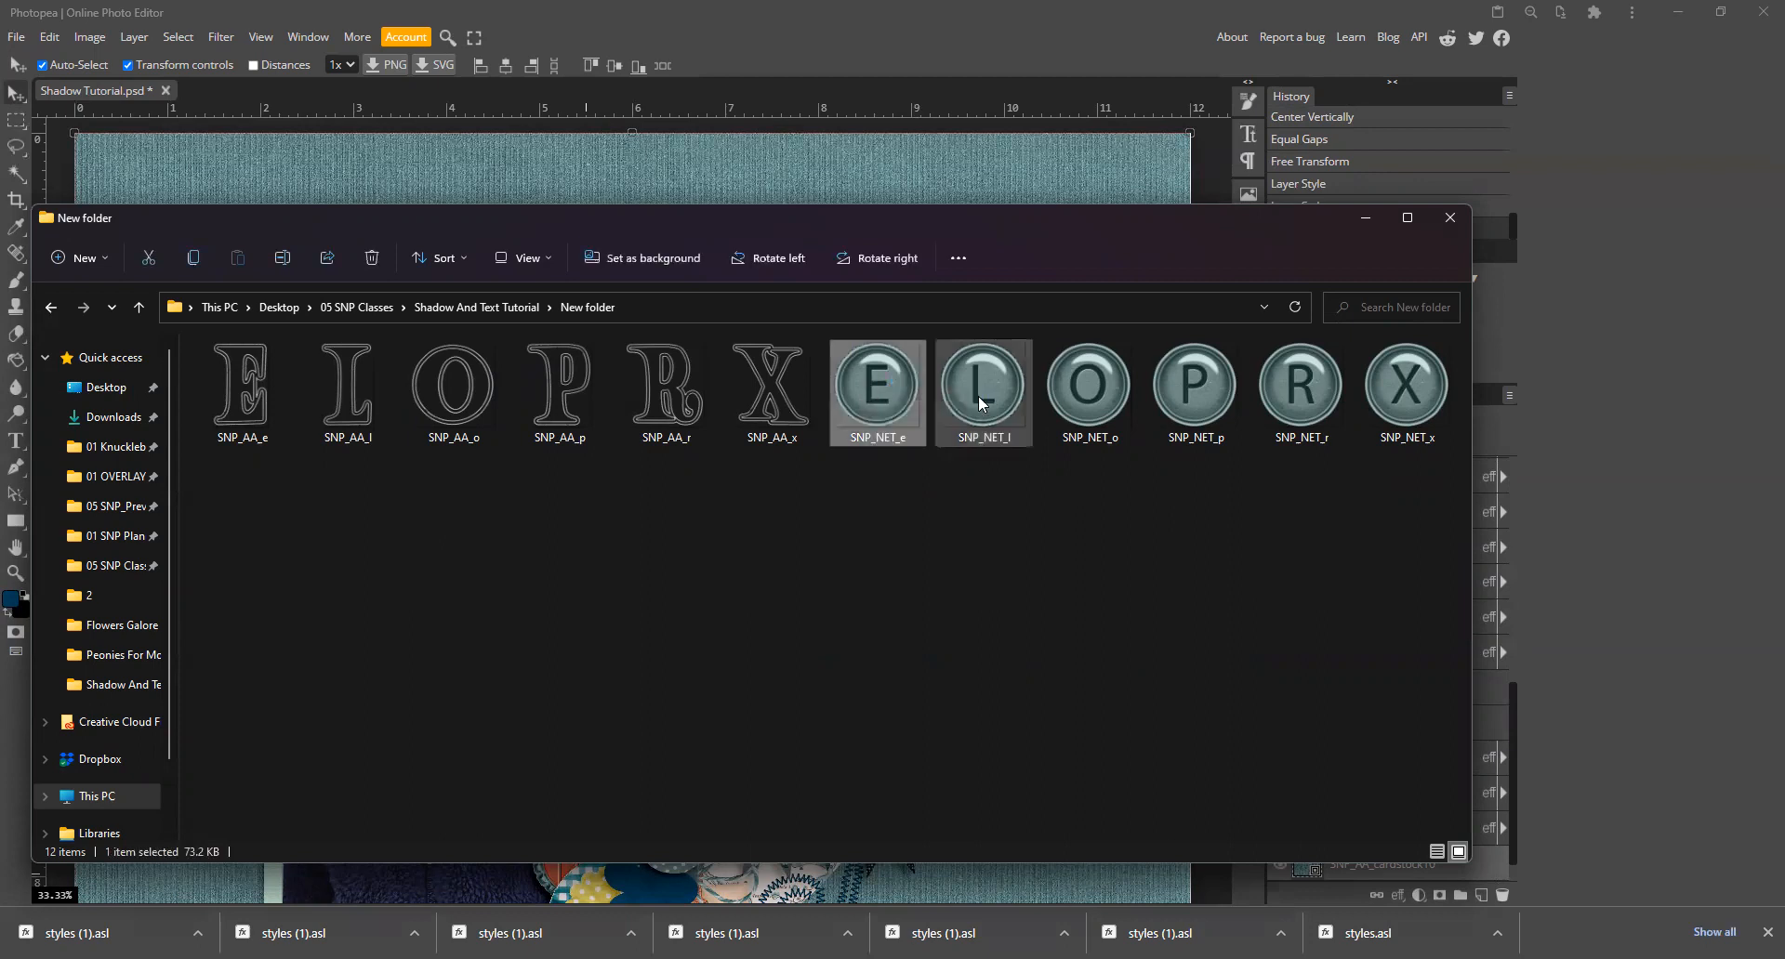
shift+click(1086, 392)
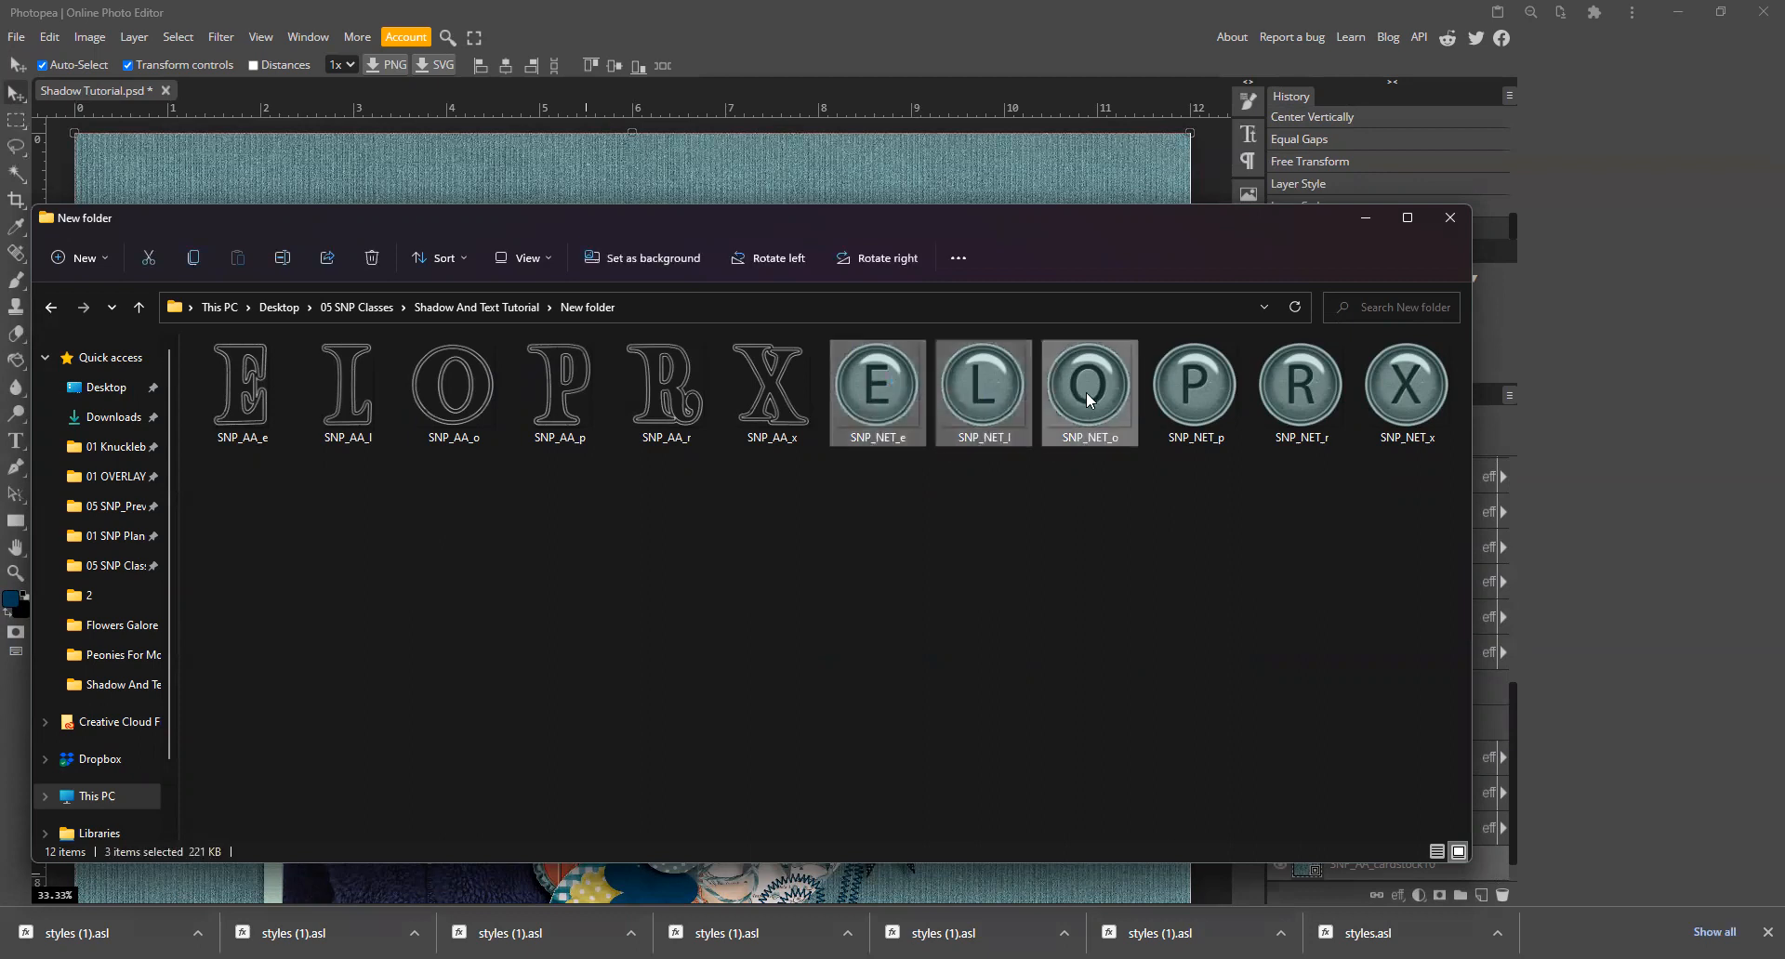
ctrl+click(1179, 387)
ctrl+click(1283, 398)
ctrl+click(1415, 377)
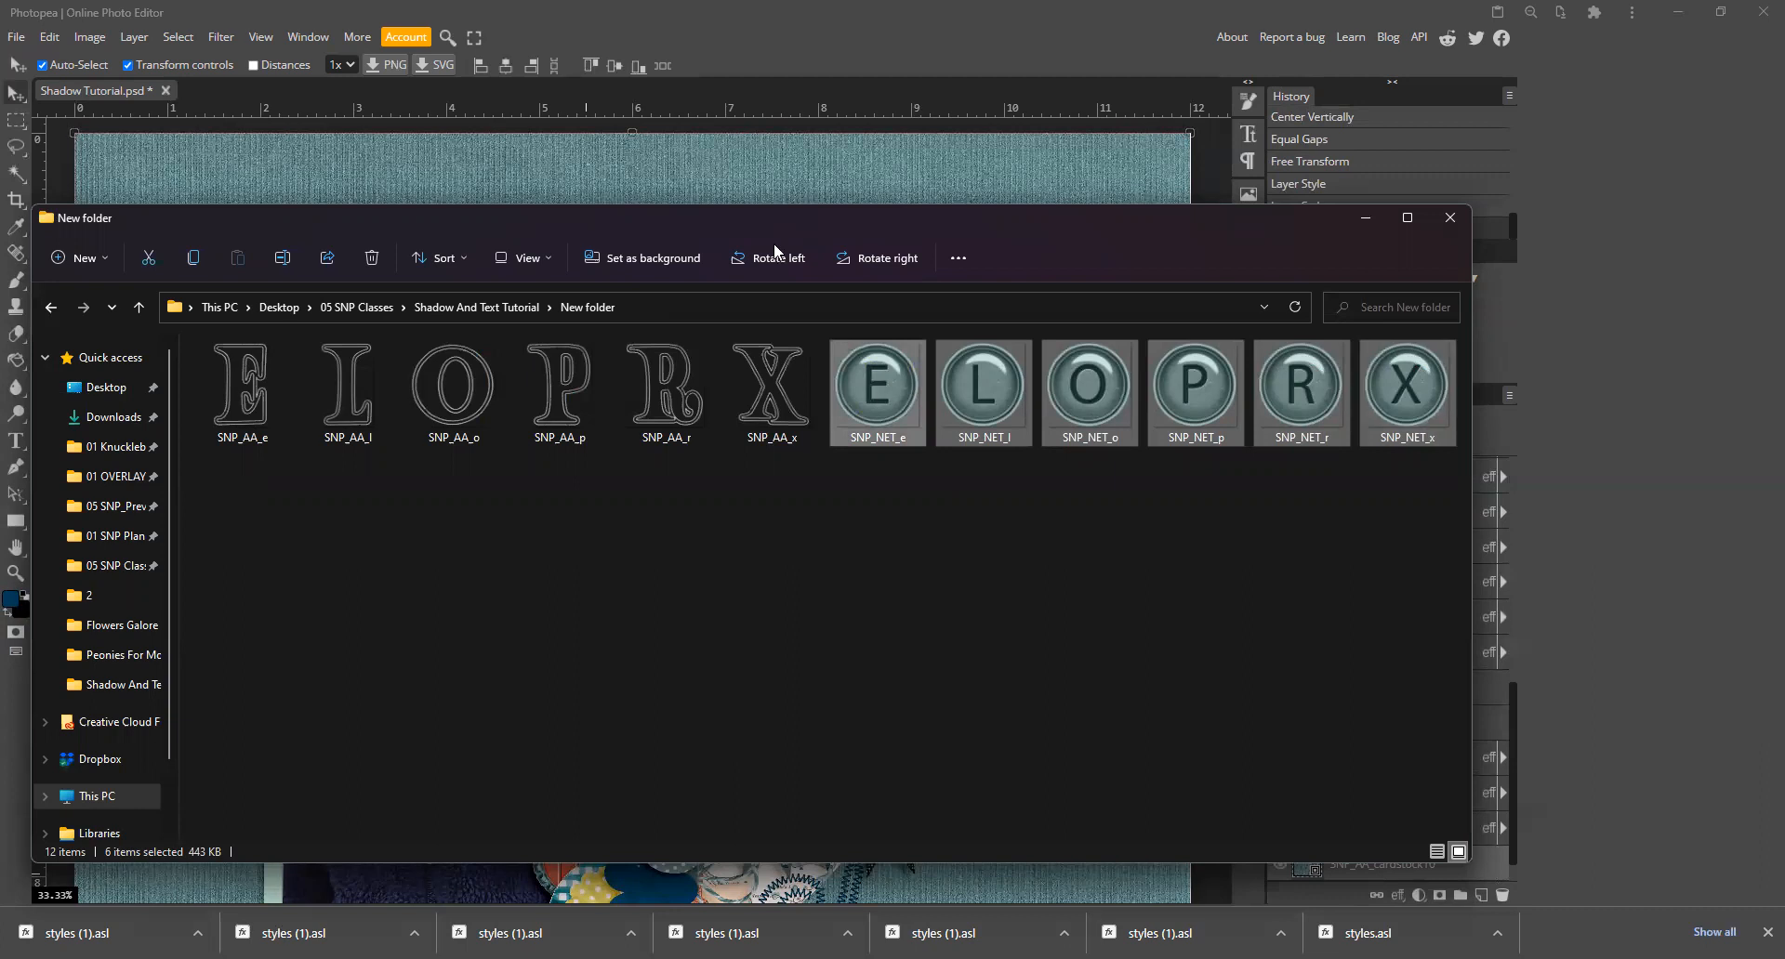
drag(672, 168, 669, 169)
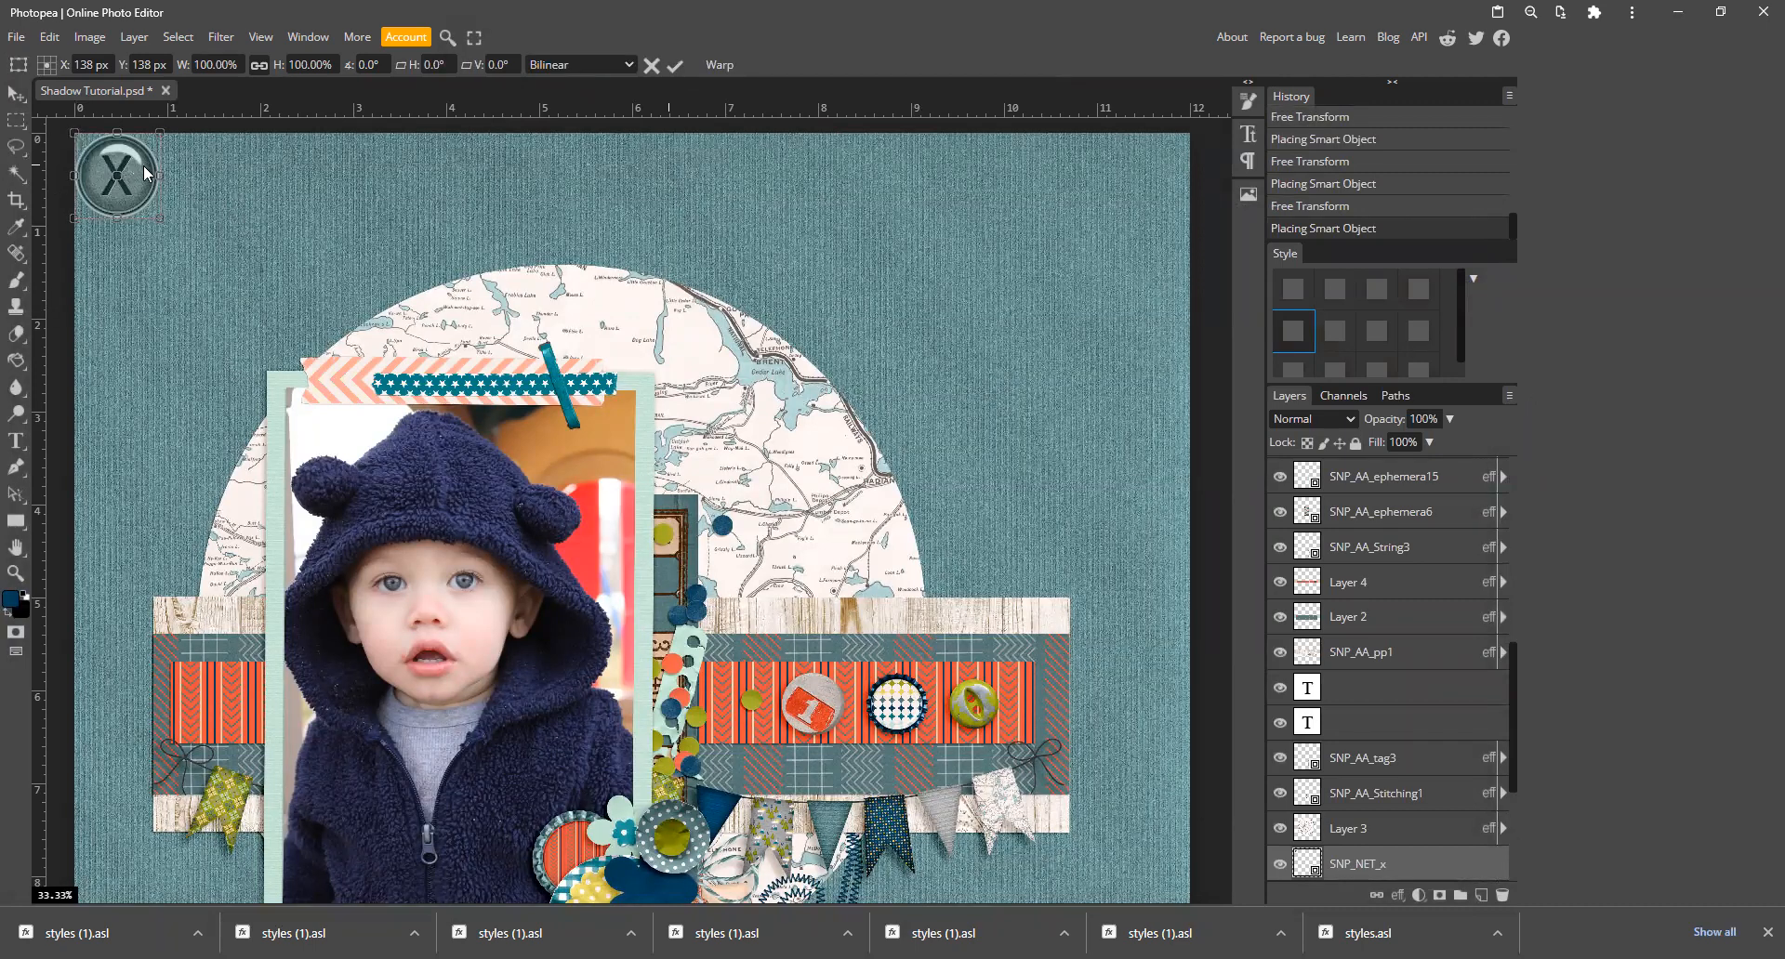
Step: Move the X tile to the middle of the page's upper edge, above the map circle
drag(140, 162, 468, 161)
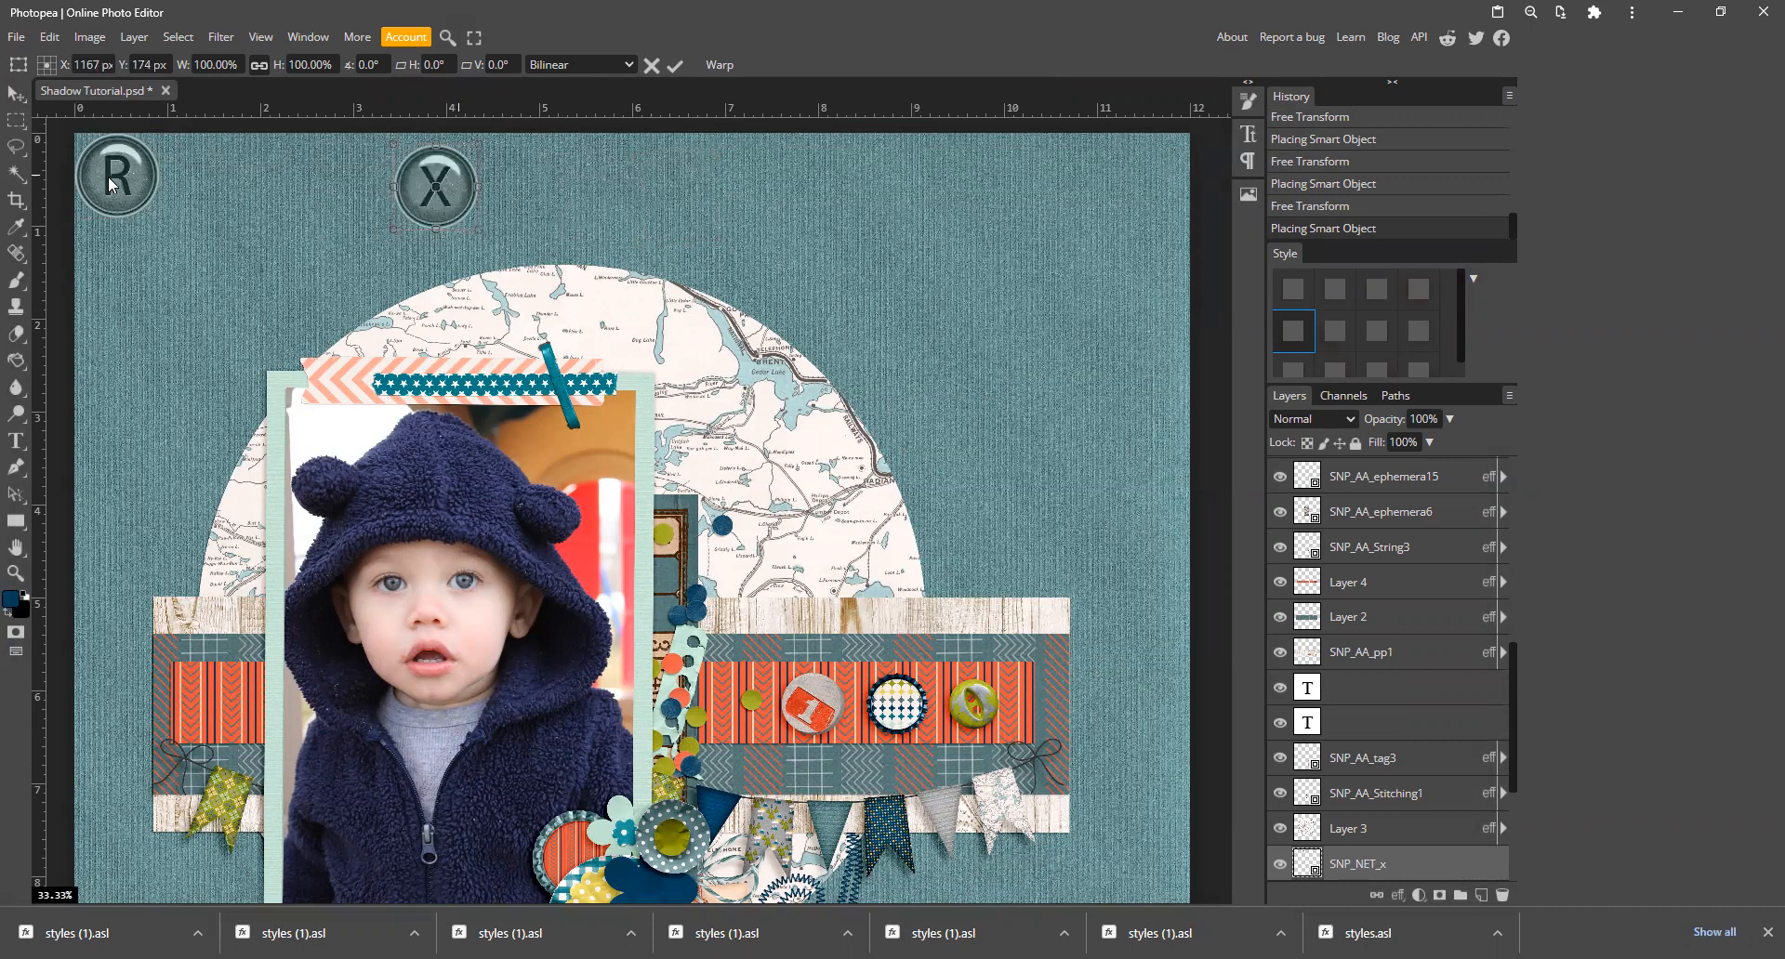
drag(470, 226, 804, 255)
drag(351, 190, 305, 186)
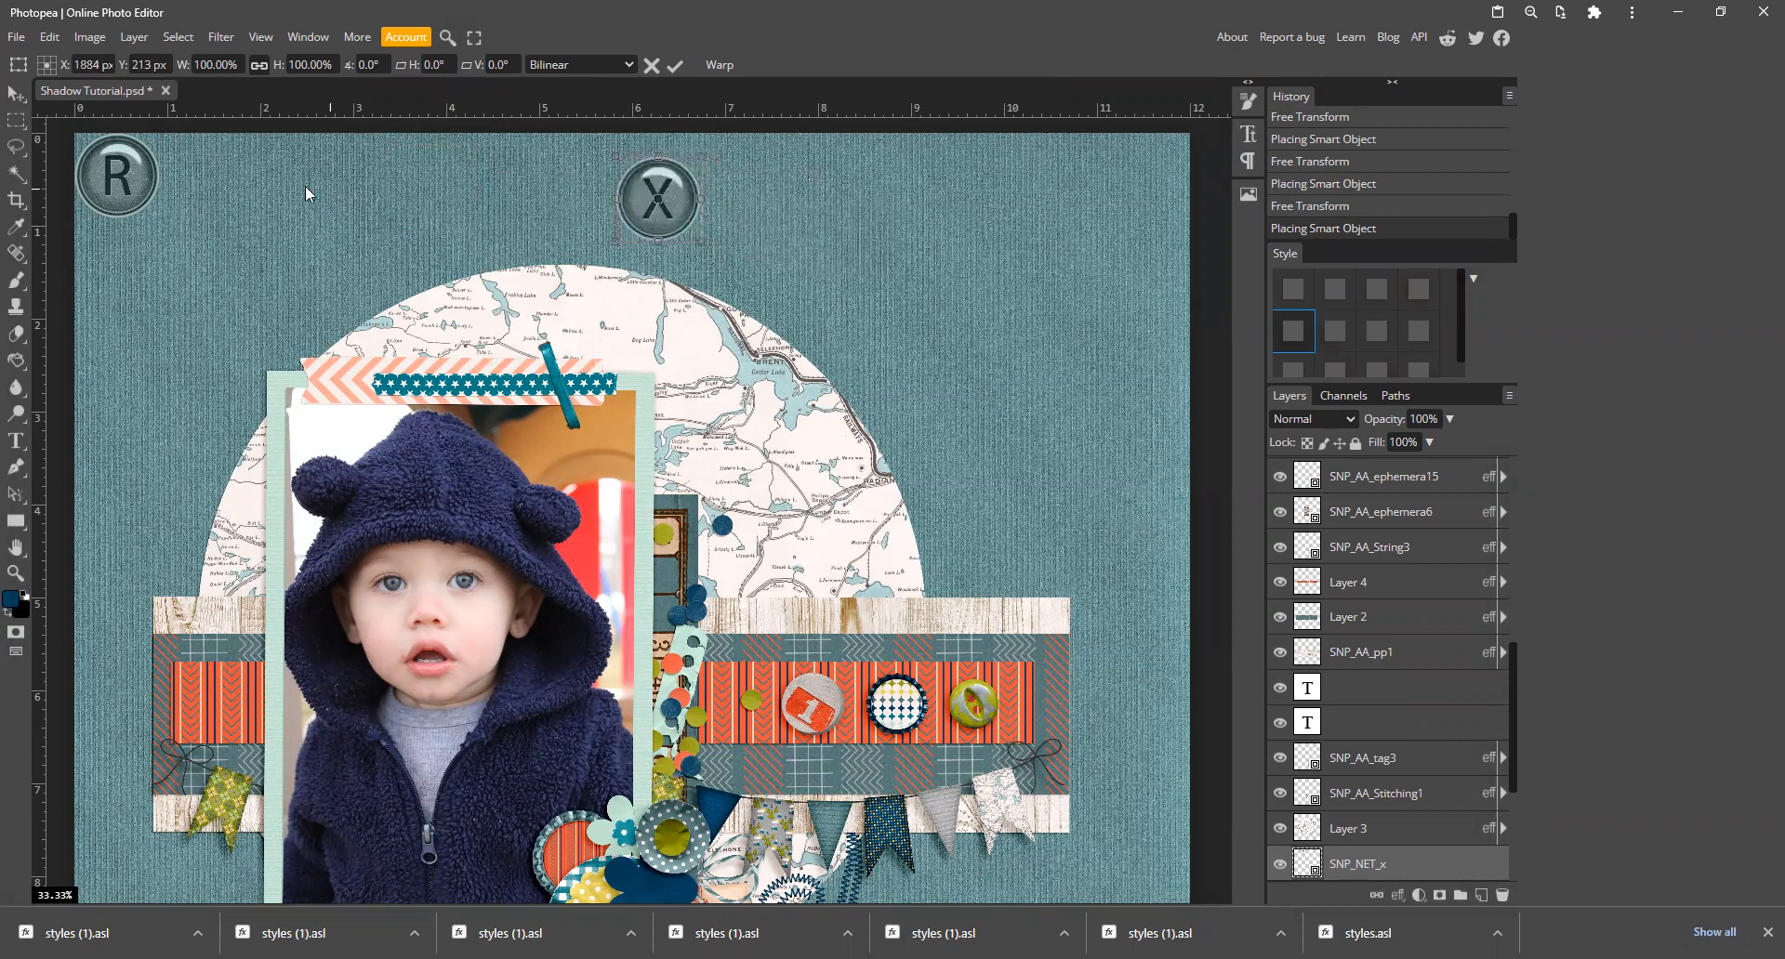
key(Return)
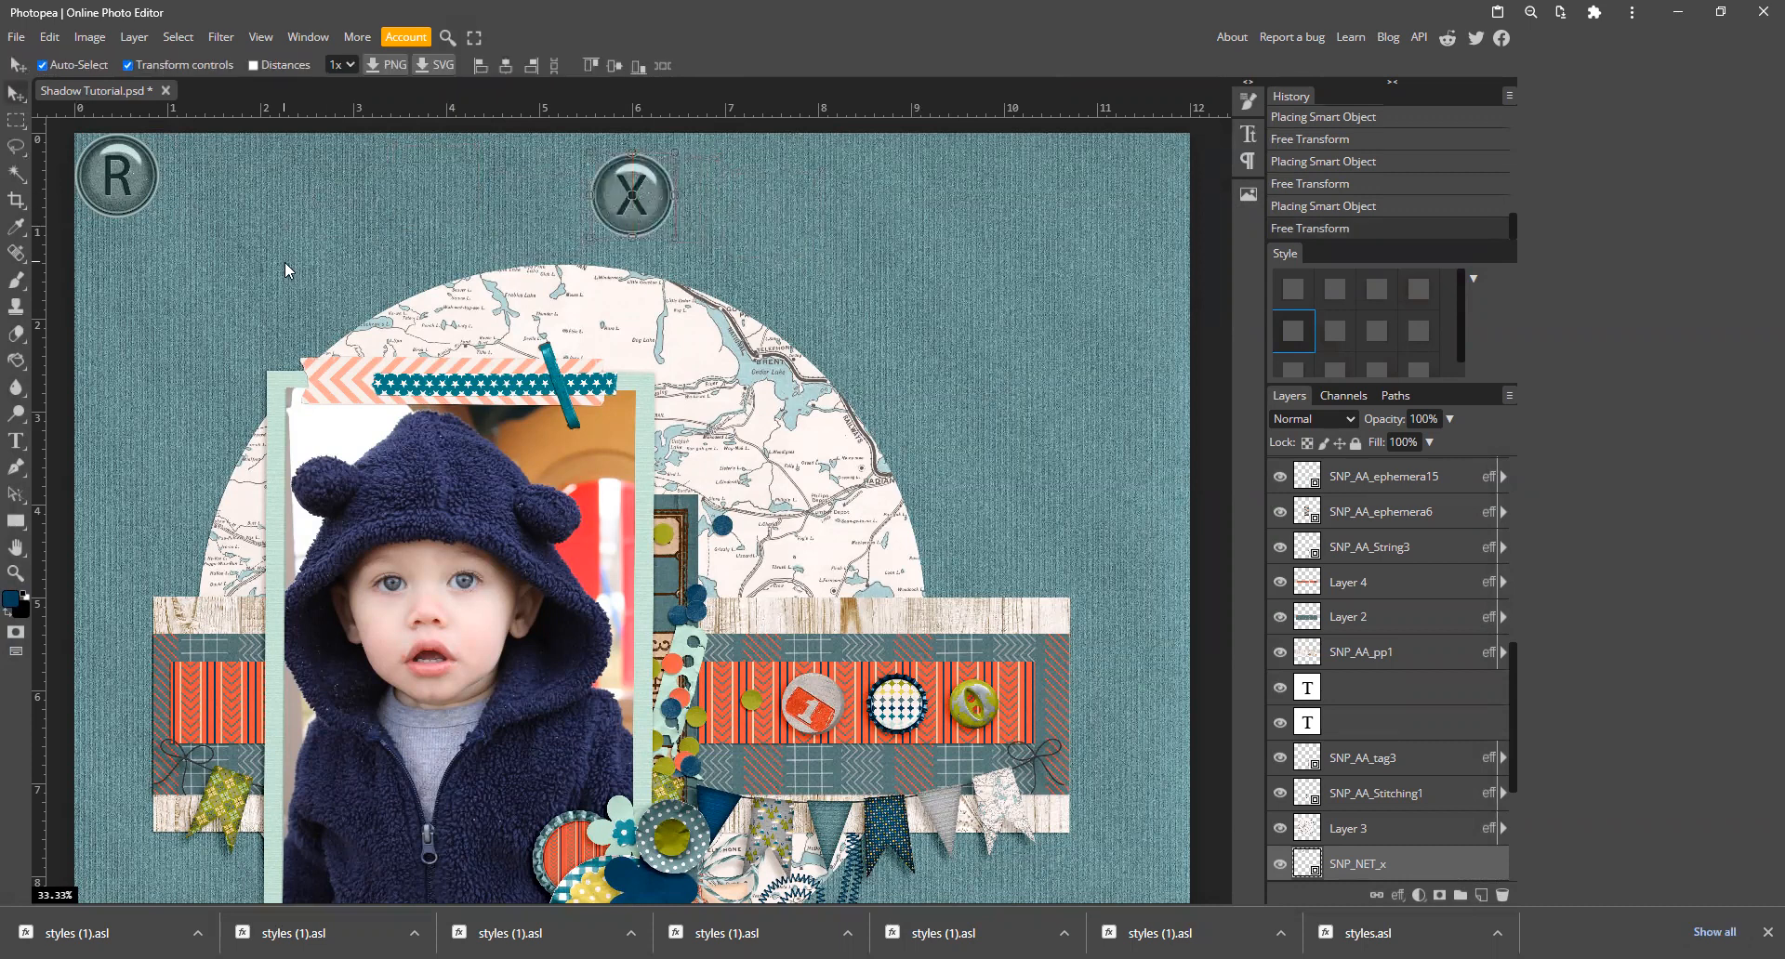
Step: Arrange the R, P, O, L and E tiles in a row with the X, and duplicate the E at the end to spell EXPLORE
click(99, 153)
drag(136, 170, 1019, 192)
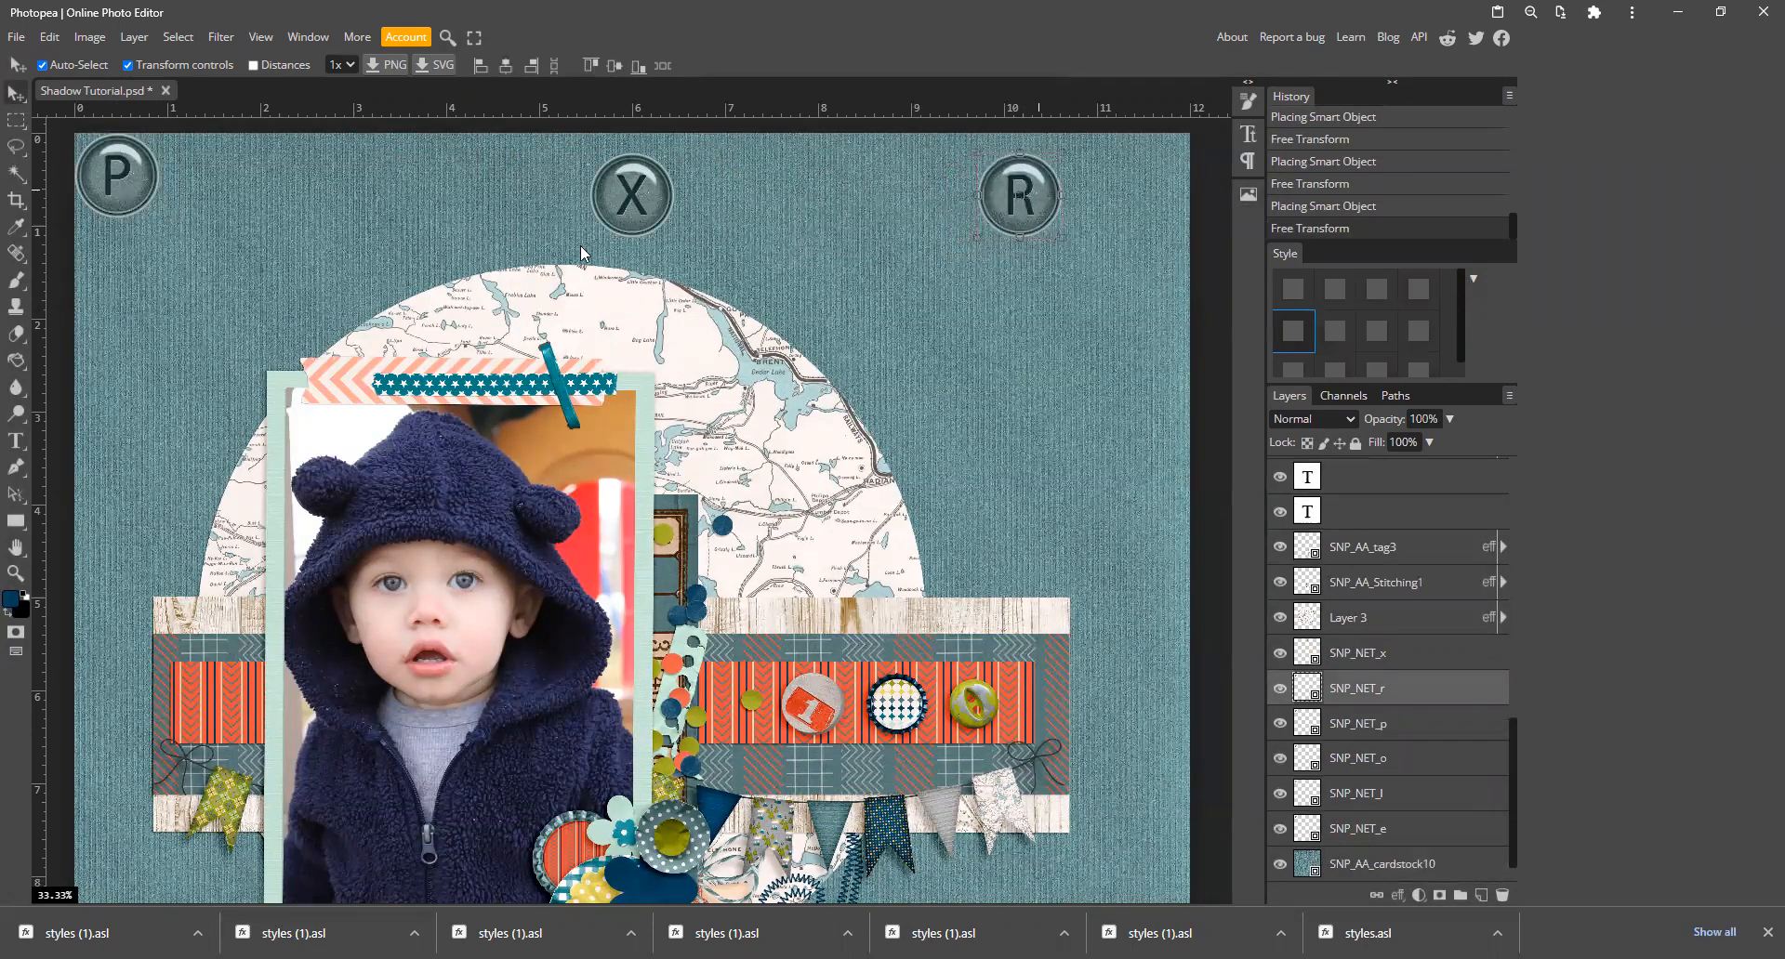
drag(114, 176, 745, 193)
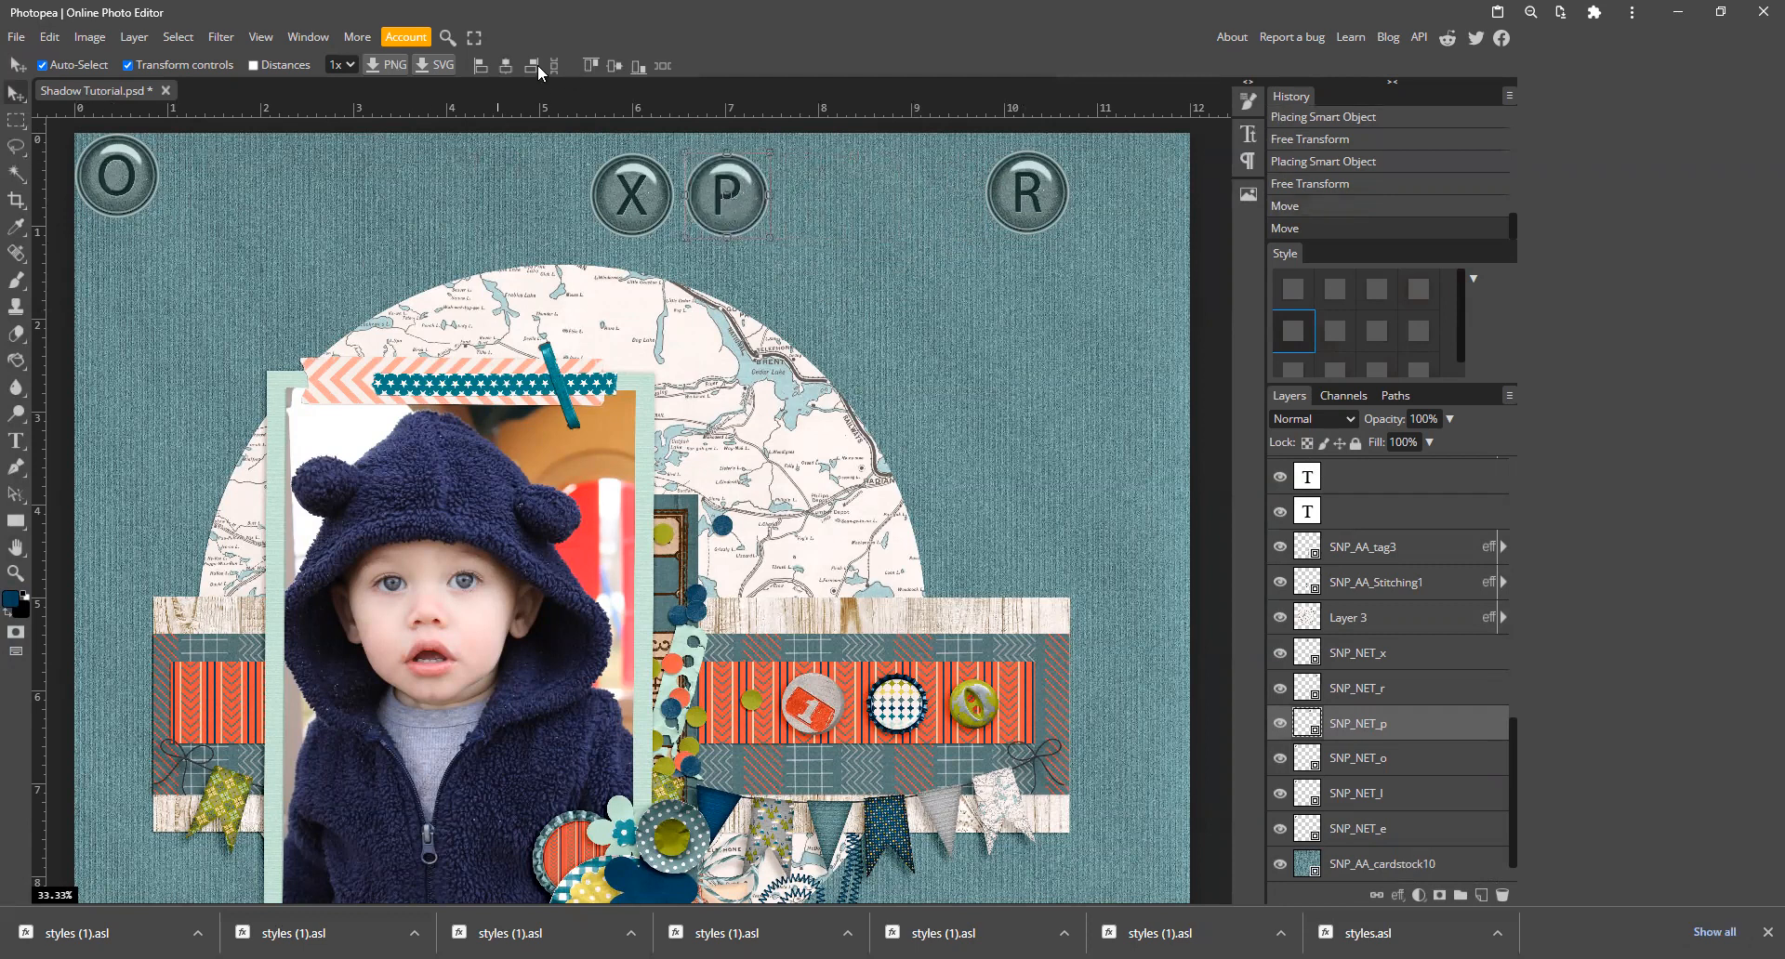
drag(113, 190, 936, 207)
drag(128, 191, 816, 198)
drag(127, 180, 532, 199)
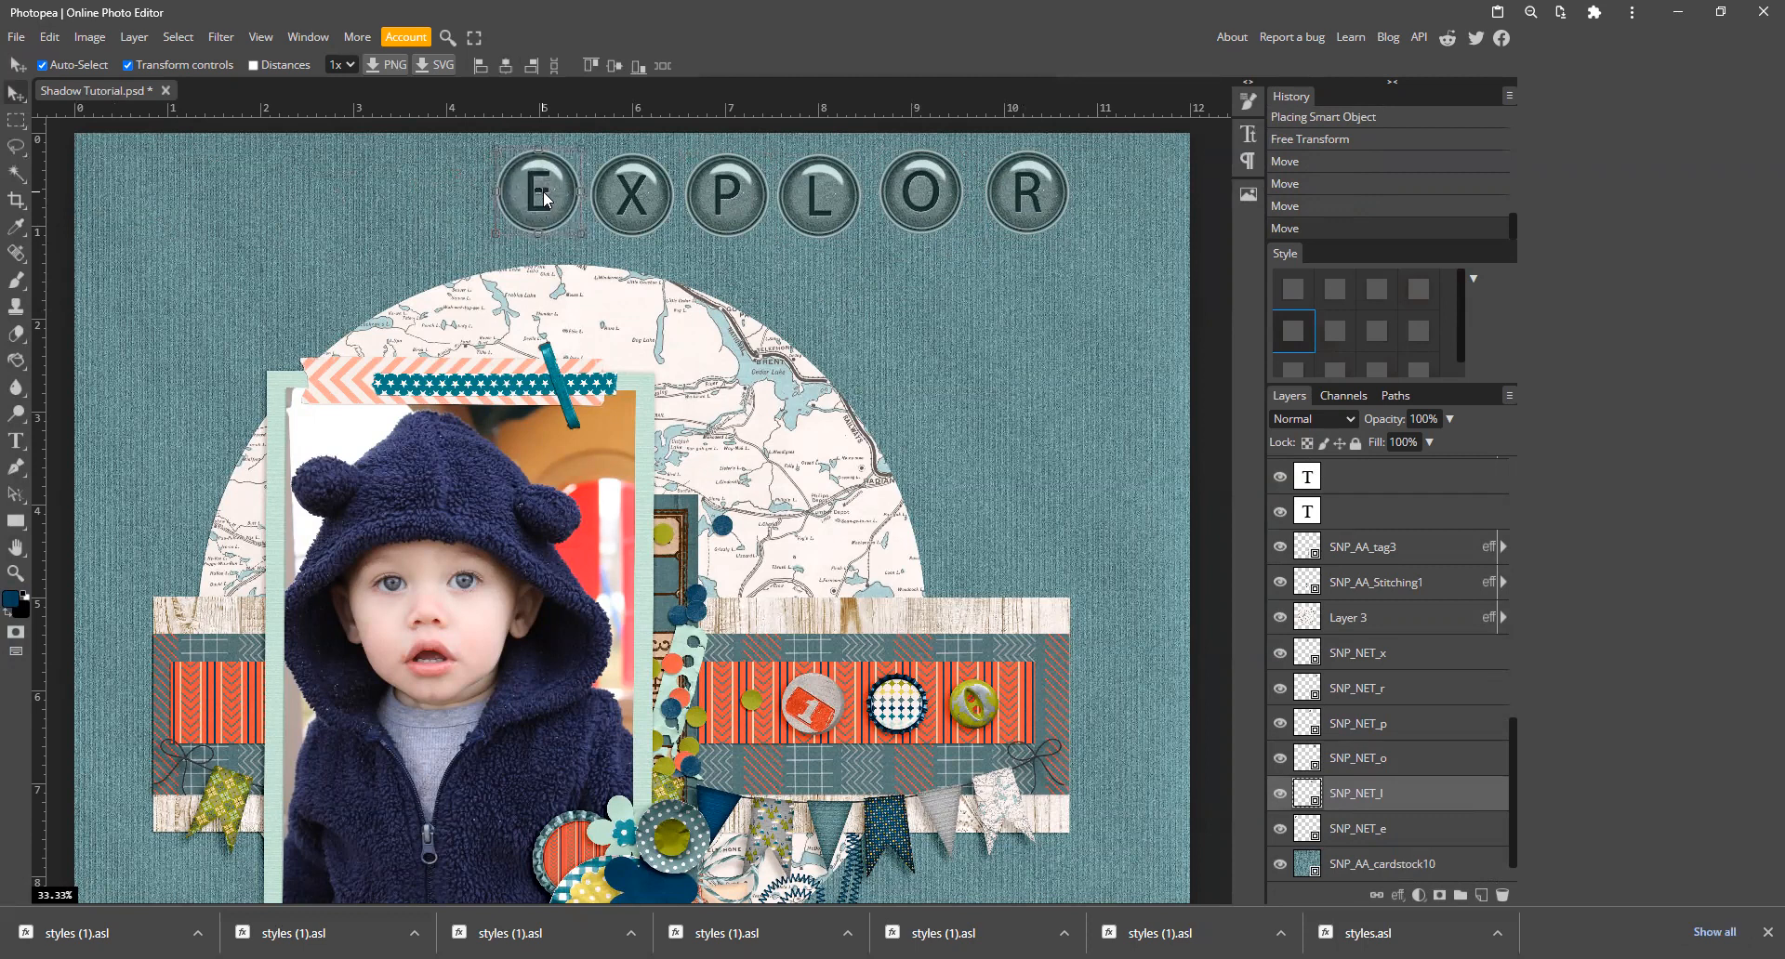
drag(543, 192, 543, 192)
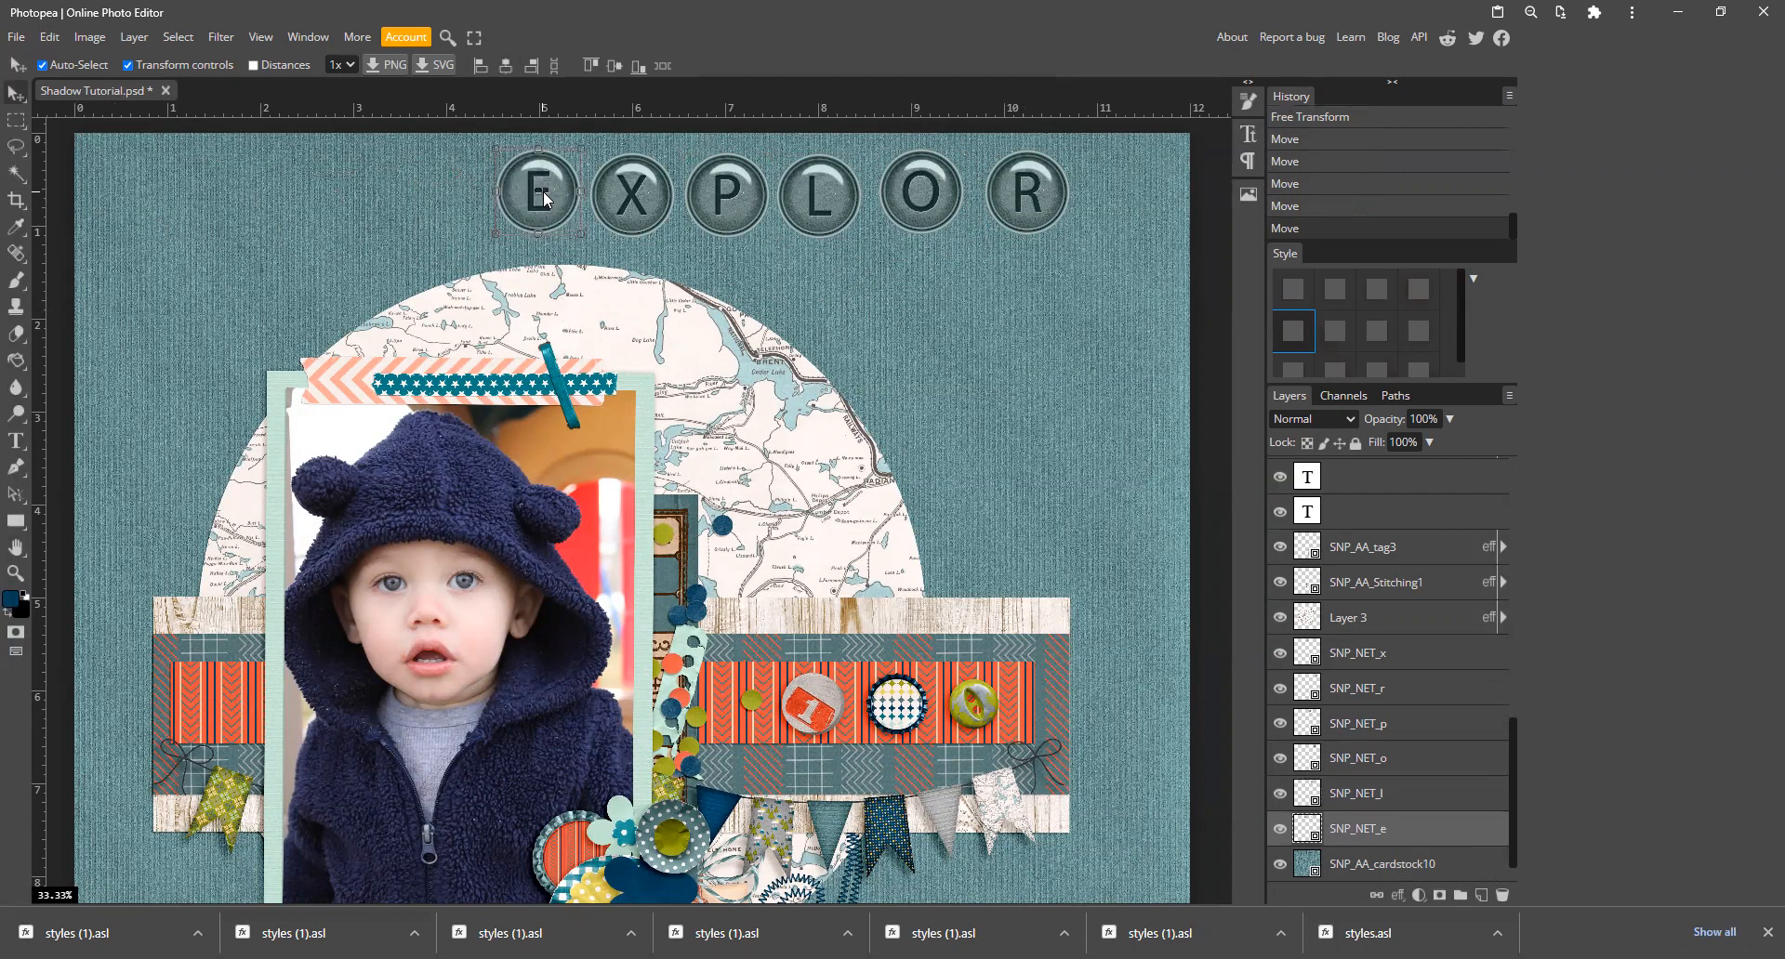
drag(542, 191, 1155, 188)
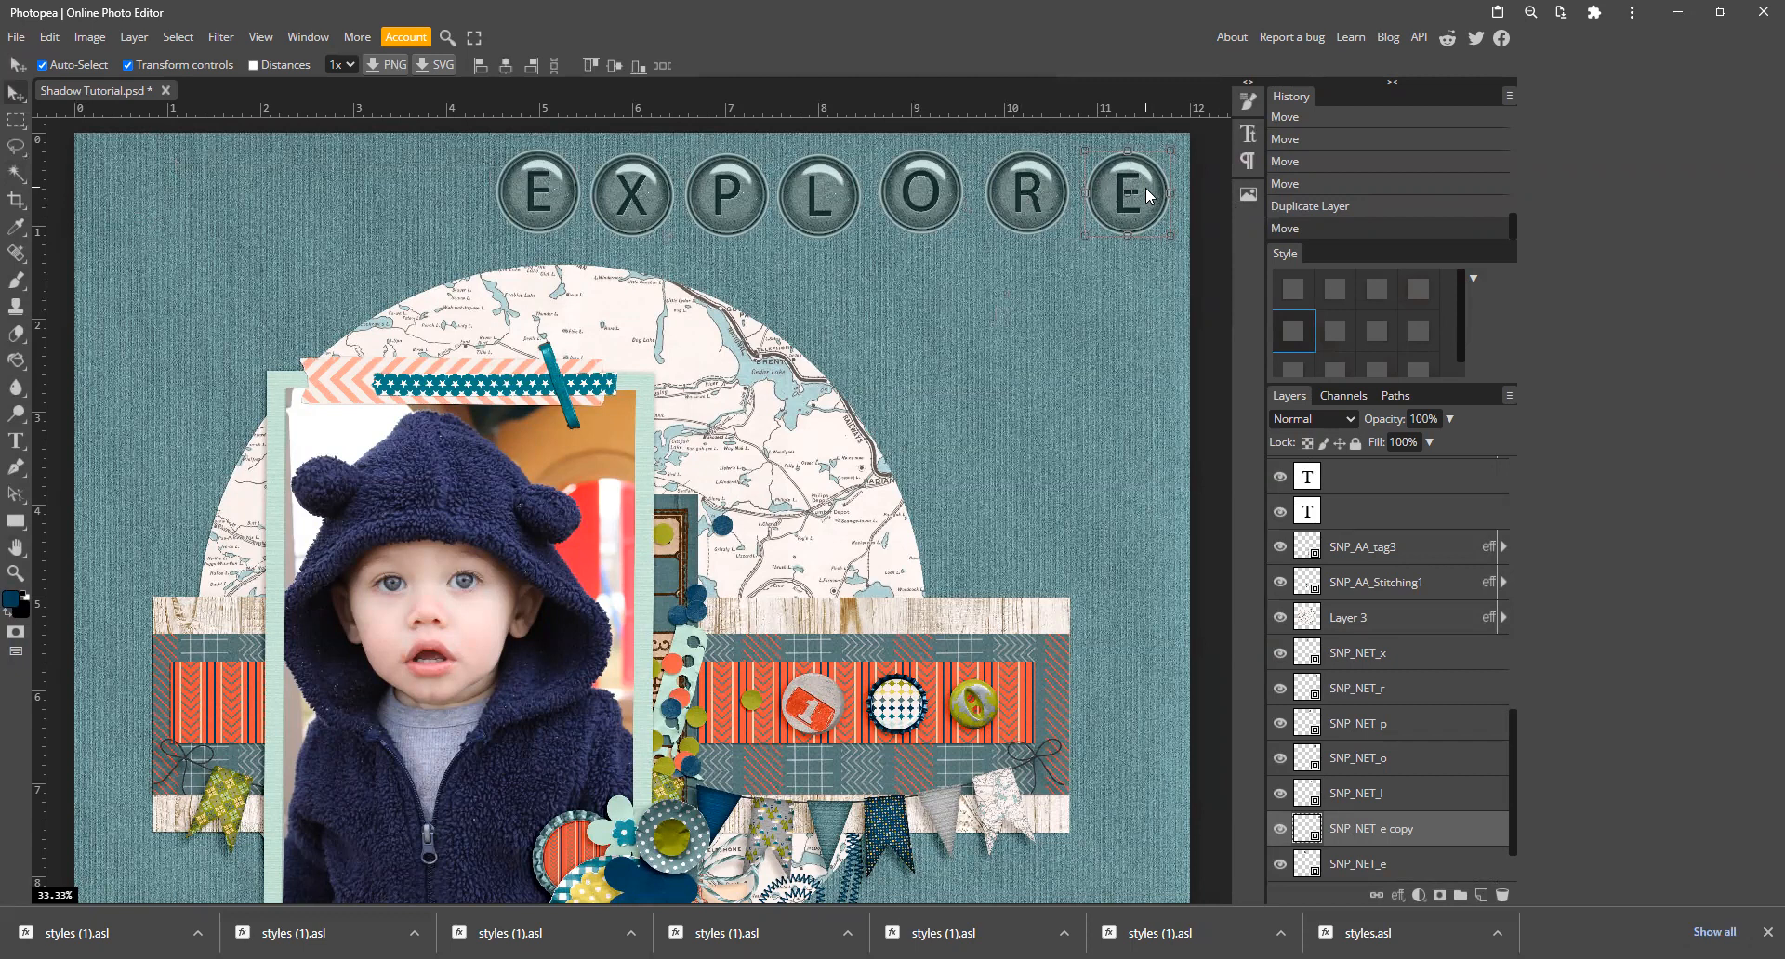
Step: Select all seven EXPLORE tiles, distribute them with equal gaps and align their vertical centers
shift+click(1017, 191)
shift+click(929, 199)
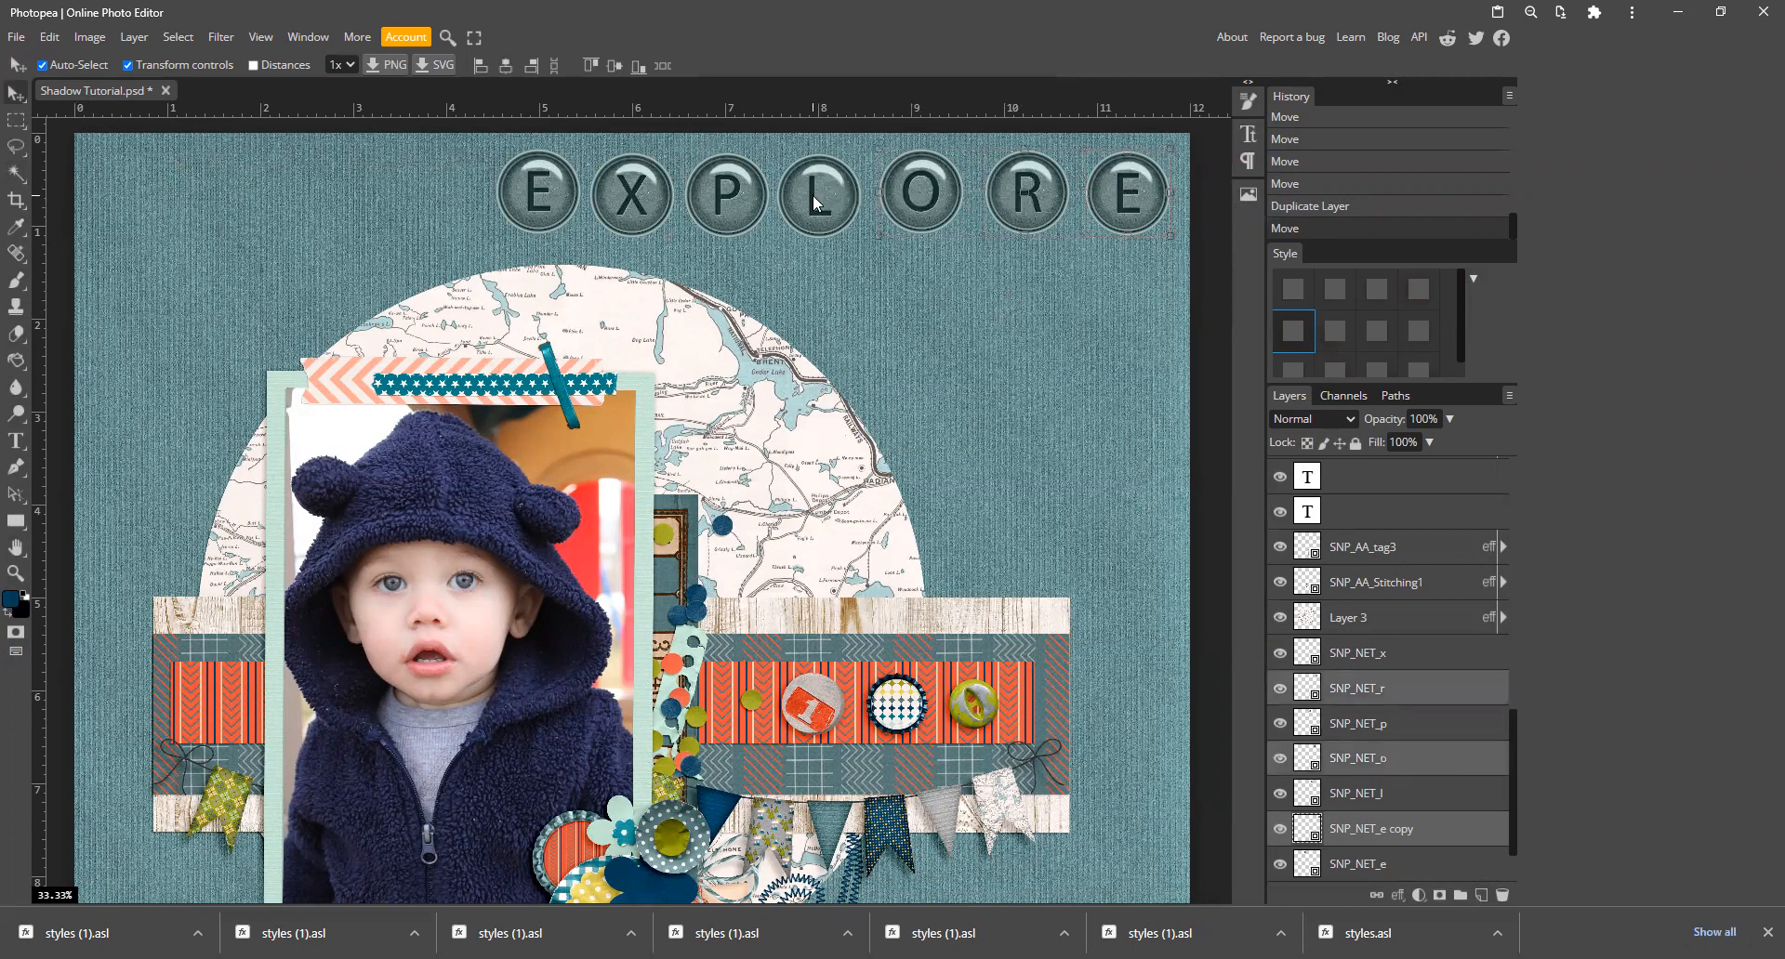
shift+click(816, 202)
shift+click(629, 199)
shift+click(727, 199)
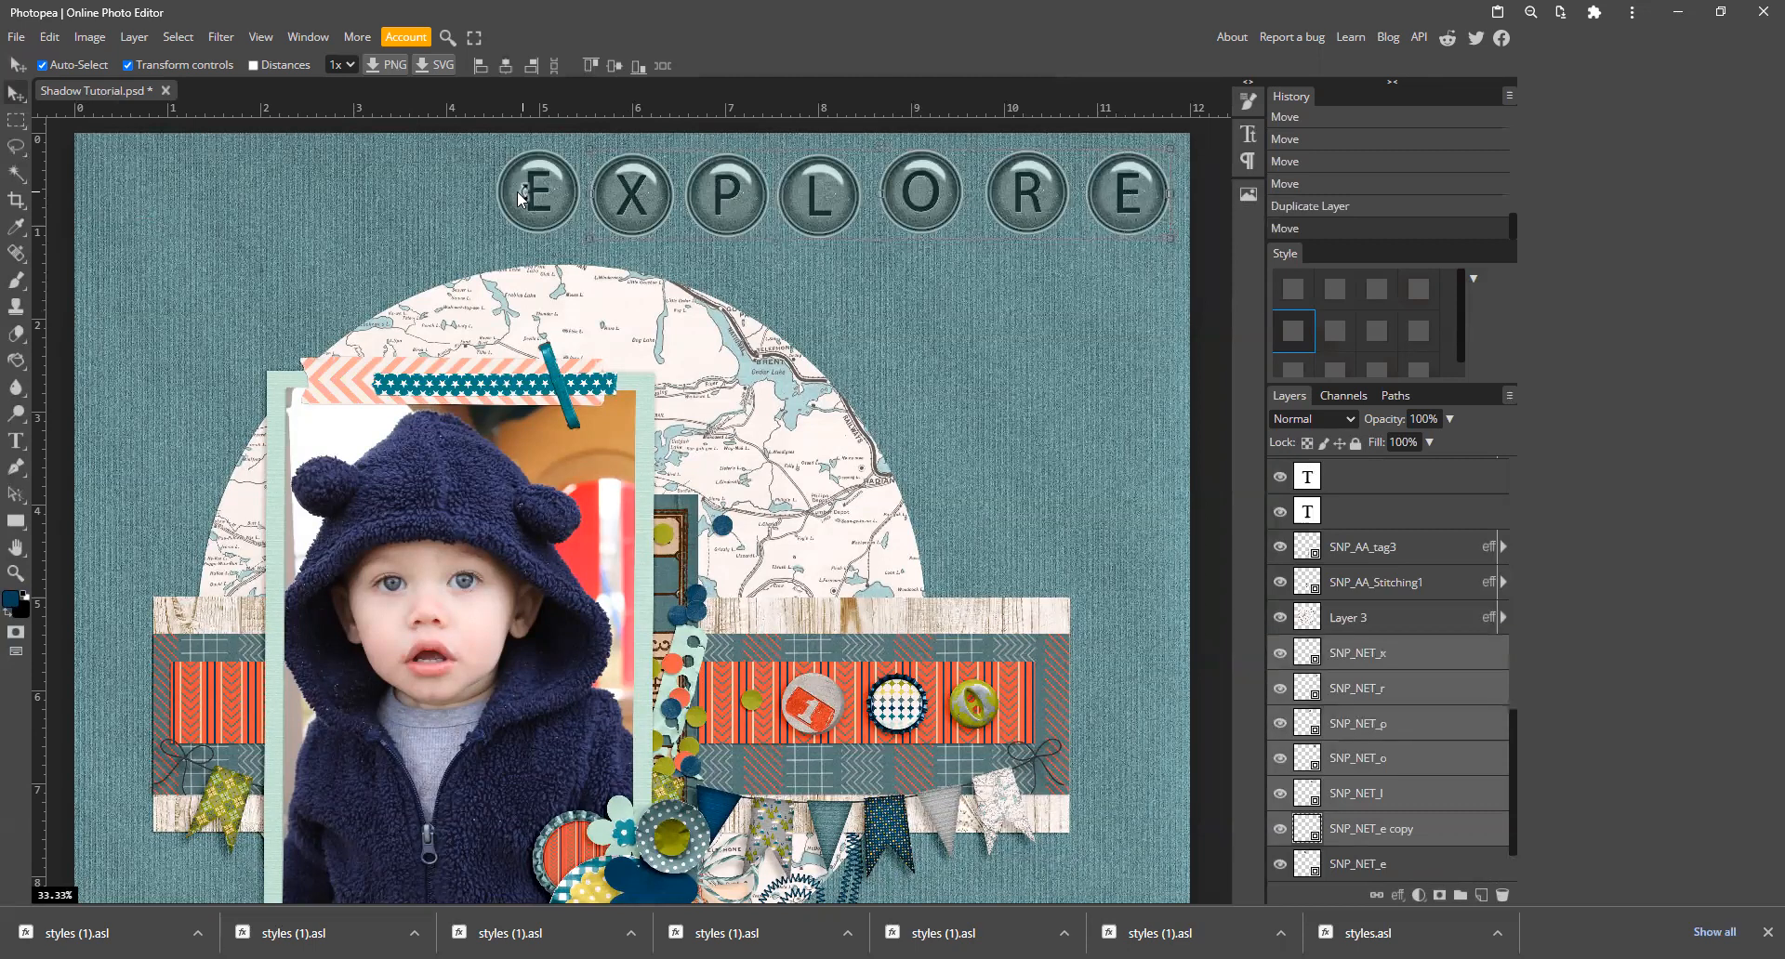
key(ctrl+t)
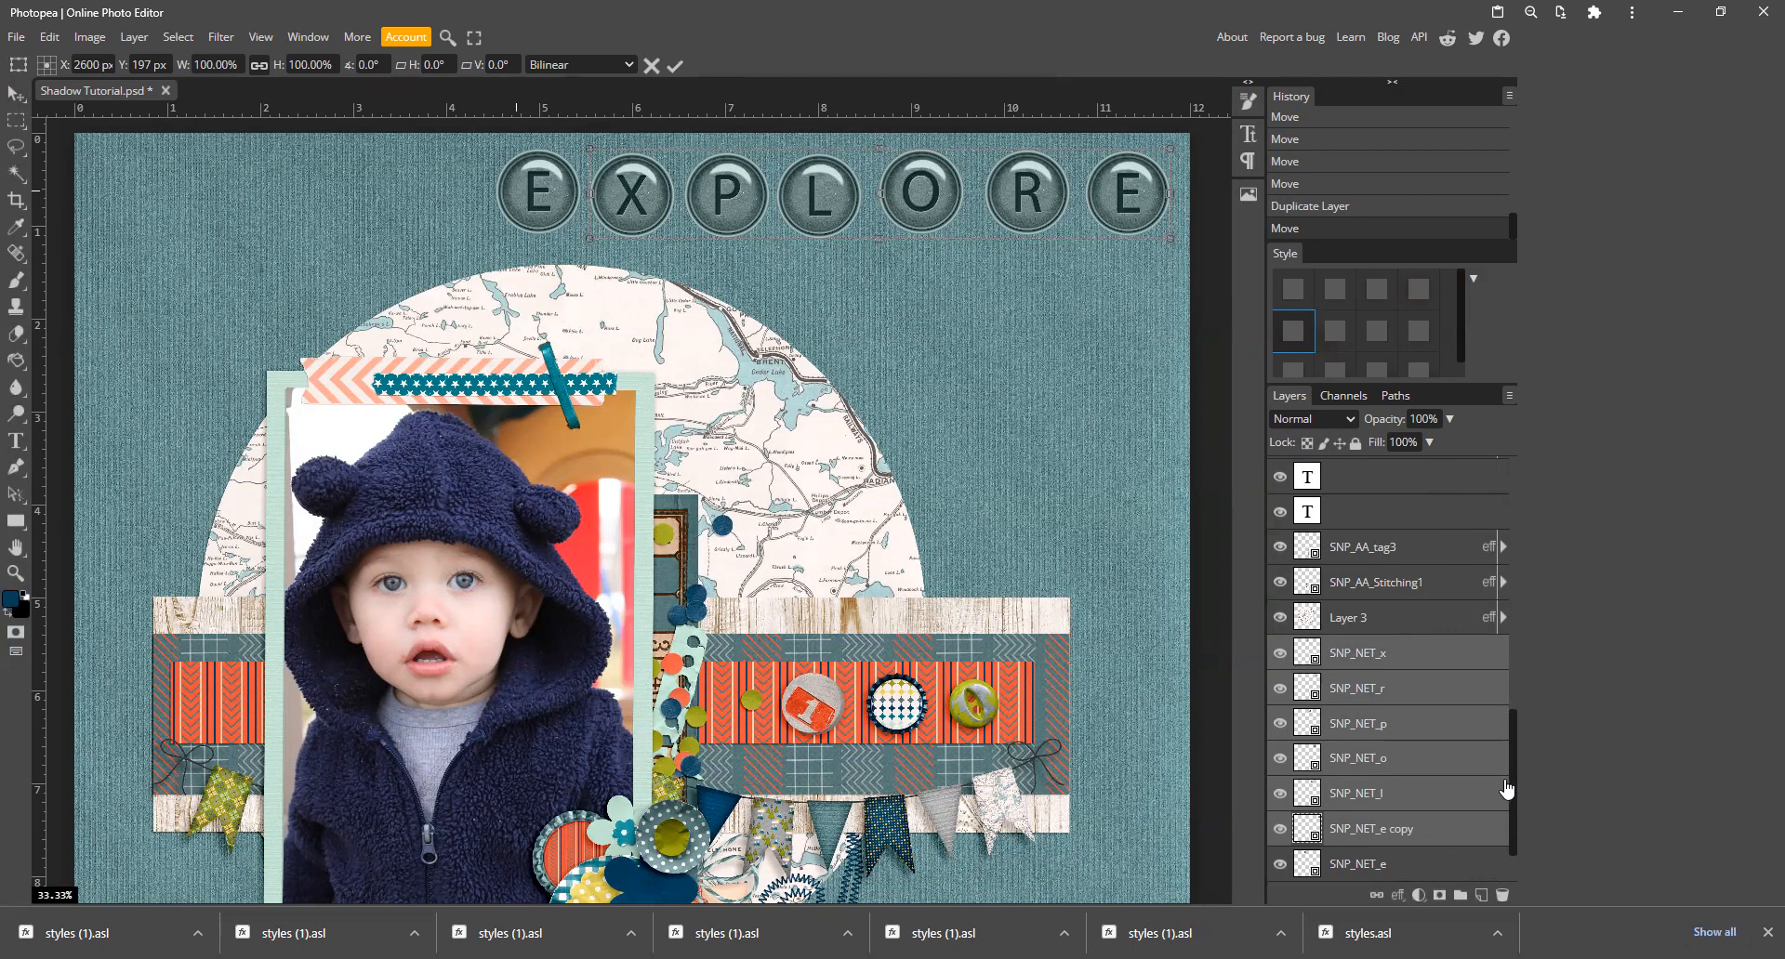
scroll(1514, 795, down, 1)
shift+click(1454, 823)
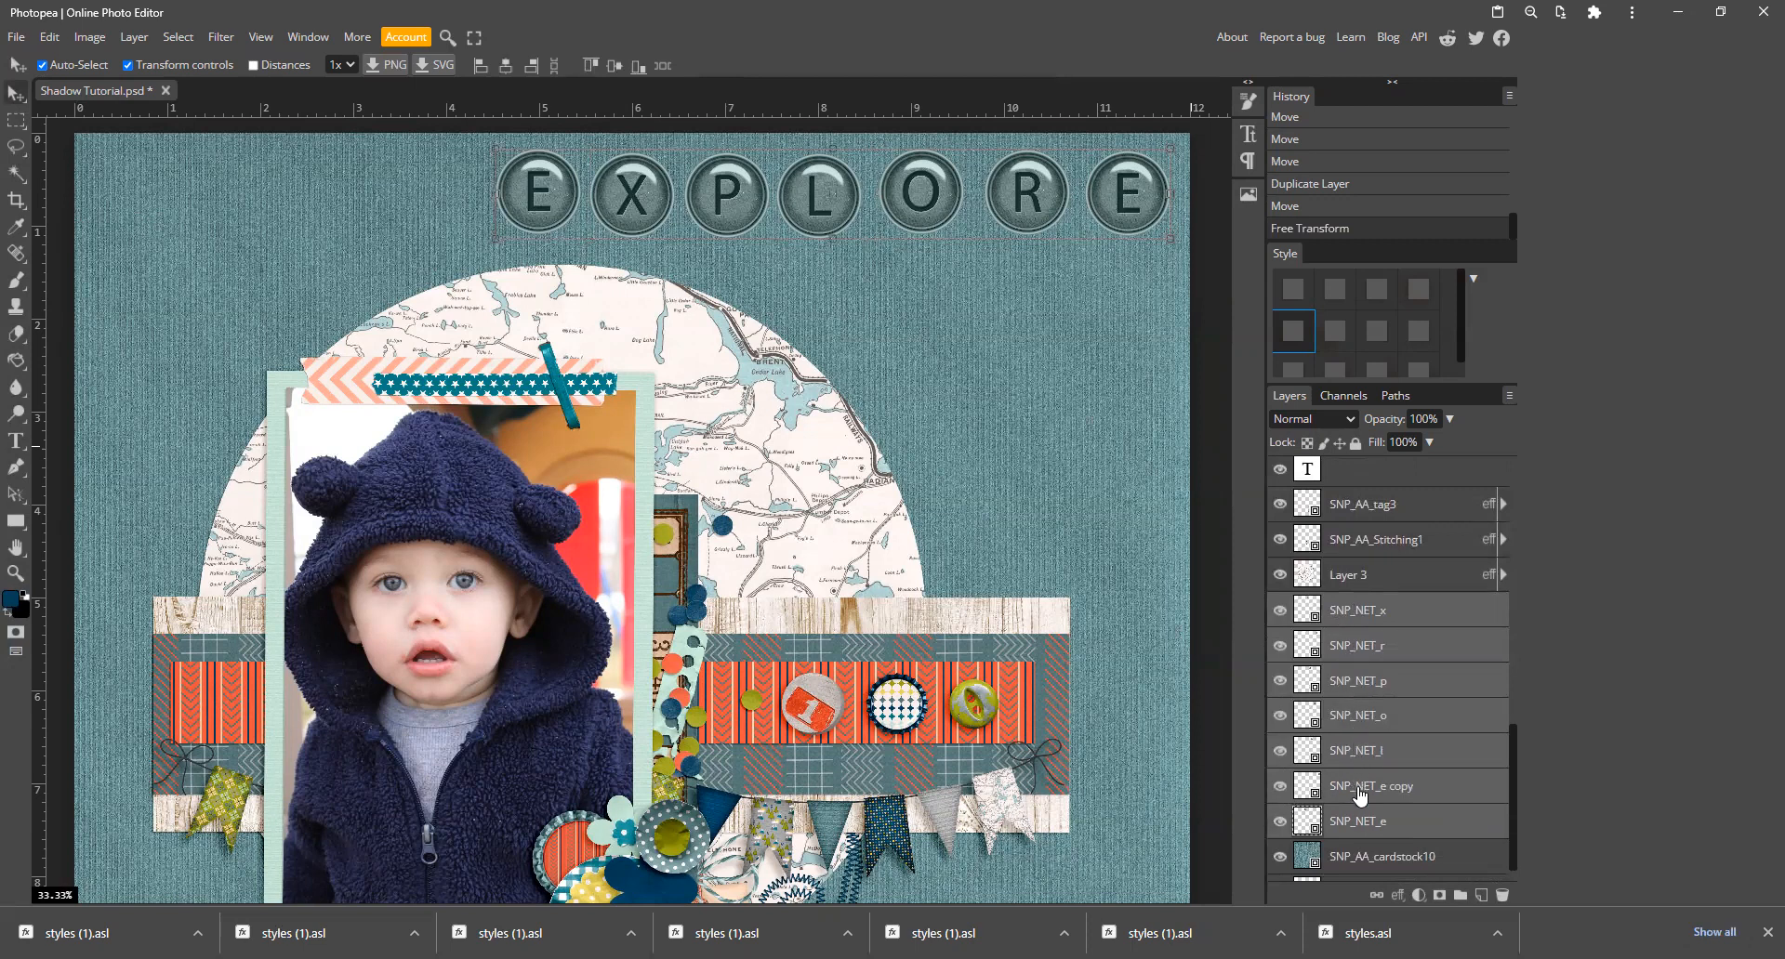
click(662, 66)
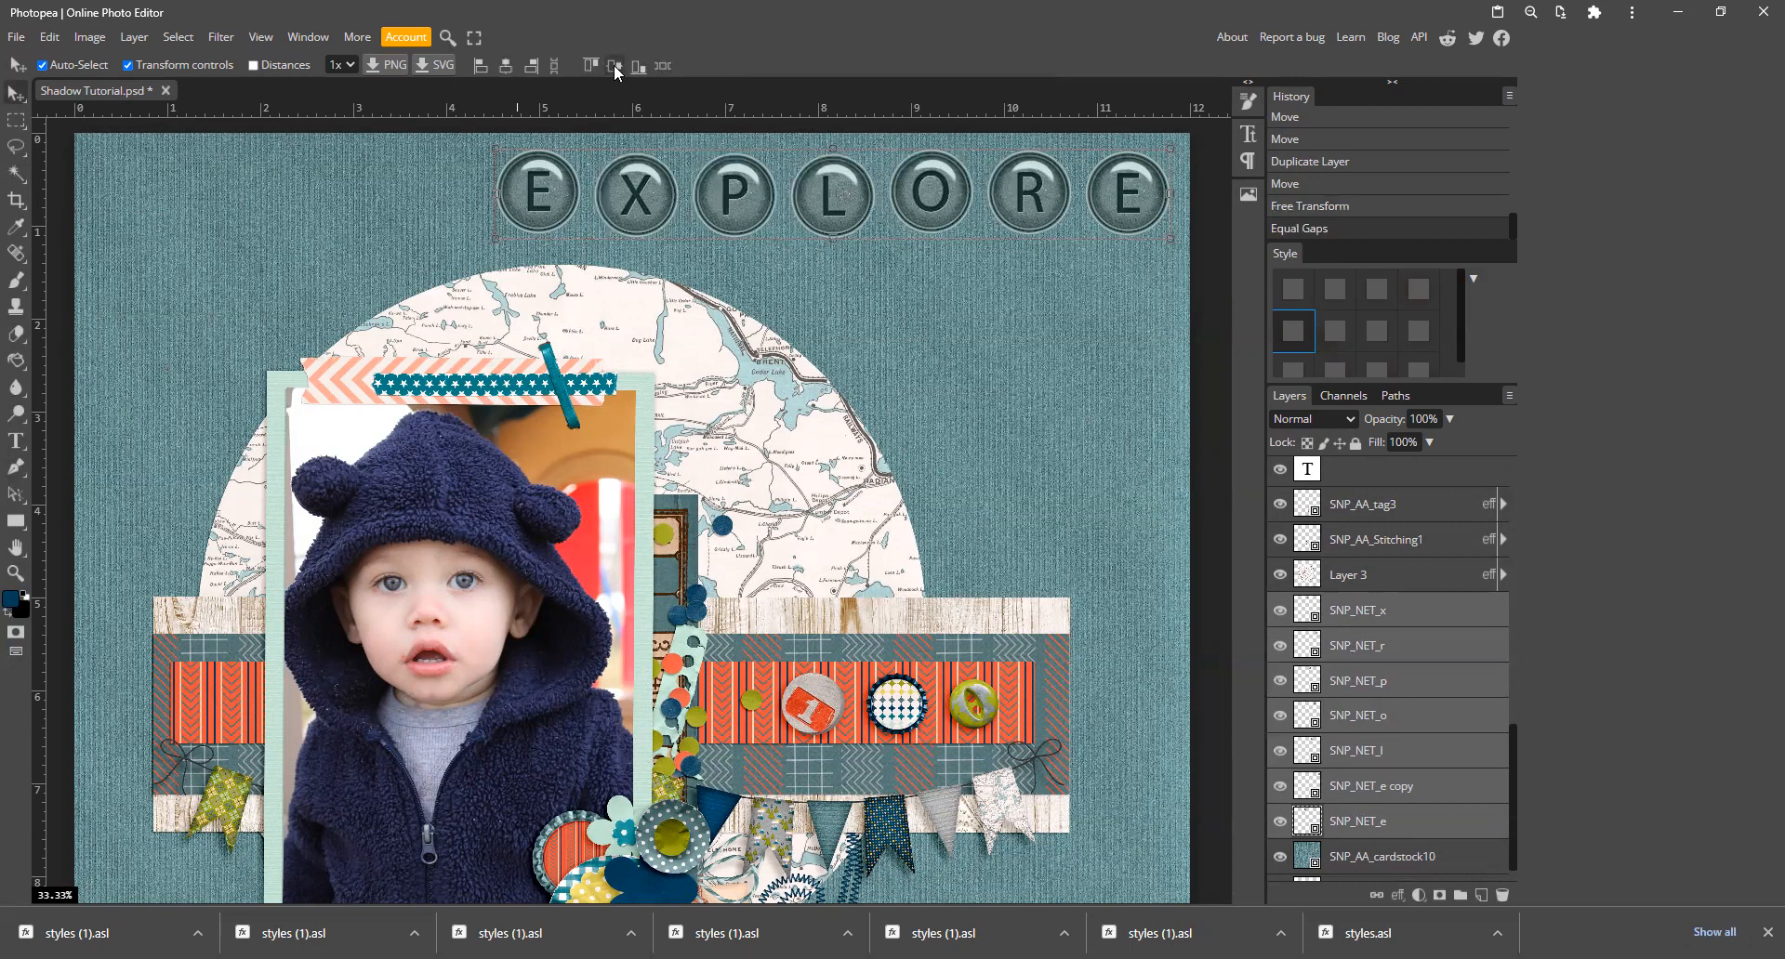
click(615, 67)
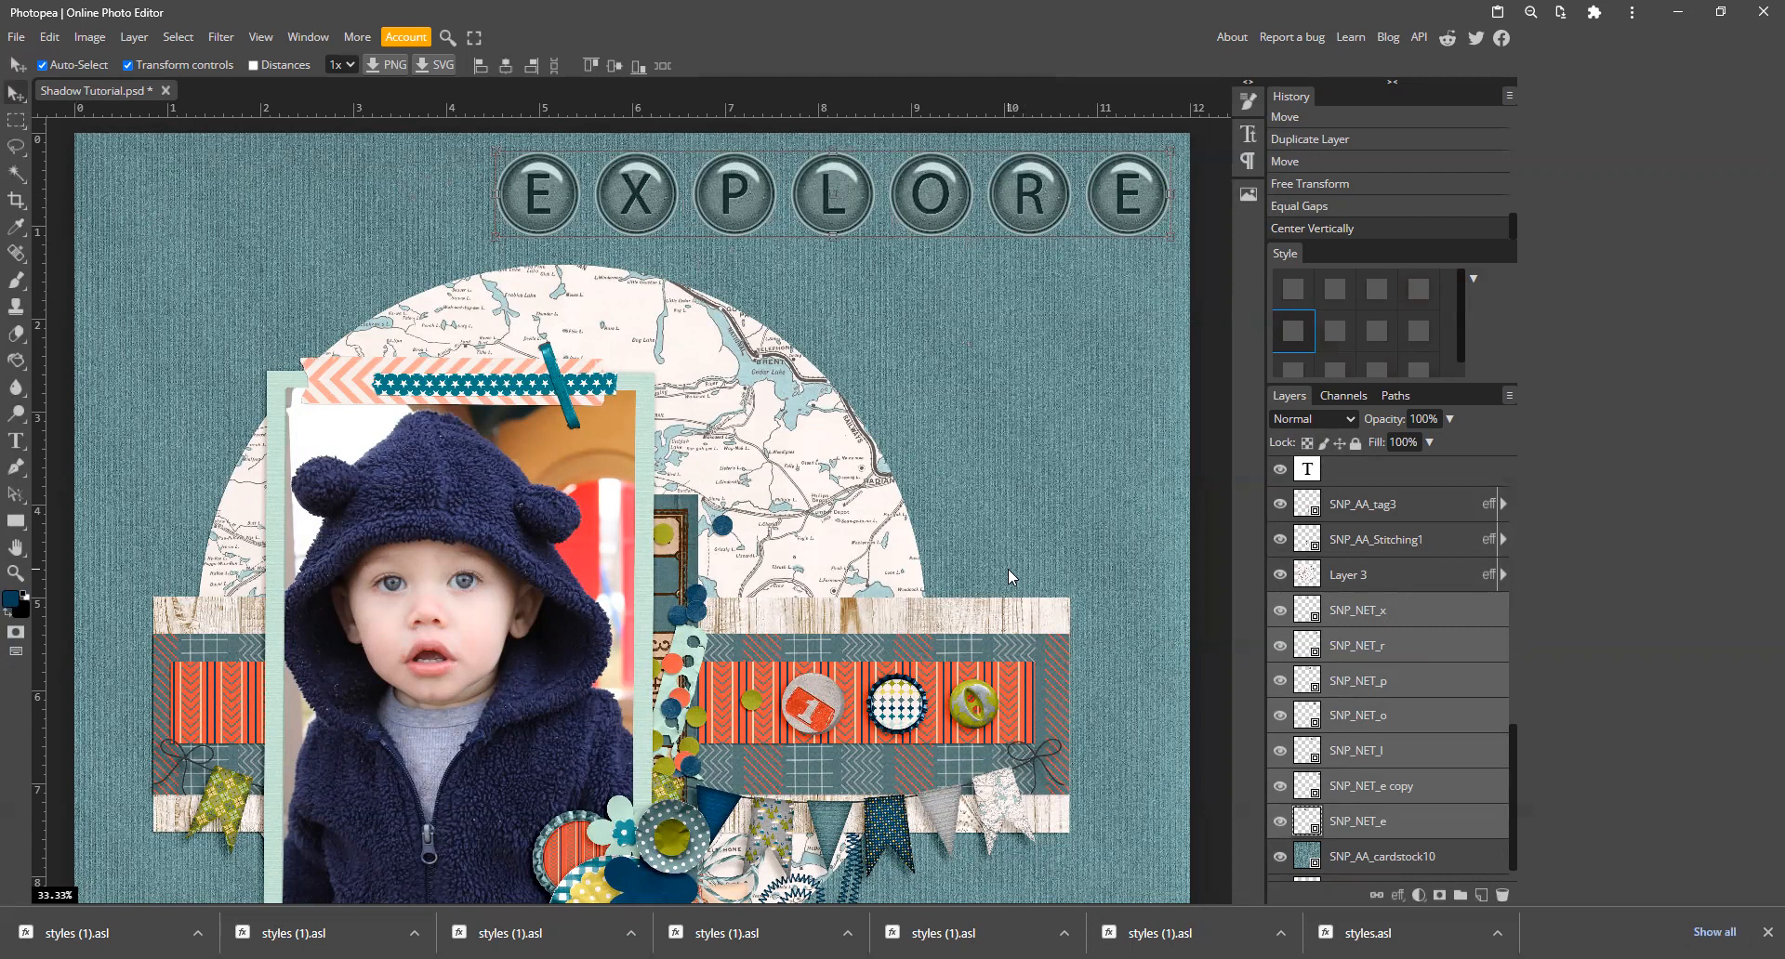
Step: Merge the seven letter tiles into one layer and move the title down over the map circle, above the wood strip
key(ctrl+e)
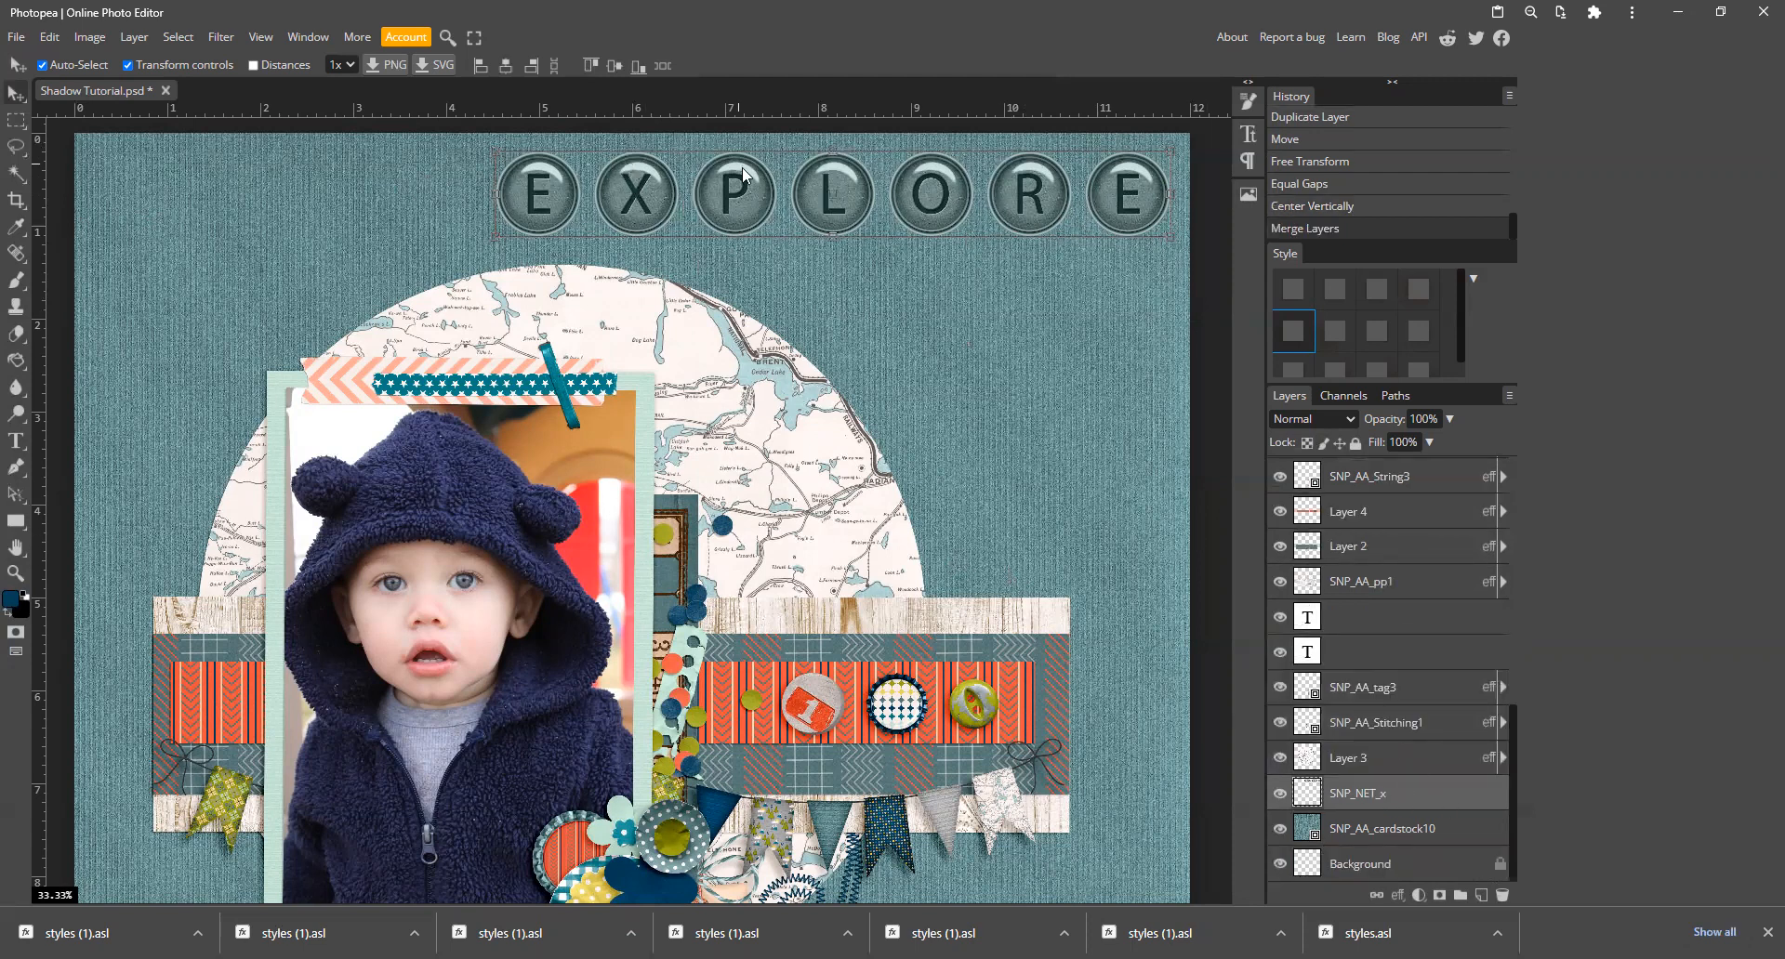
drag(804, 195, 799, 540)
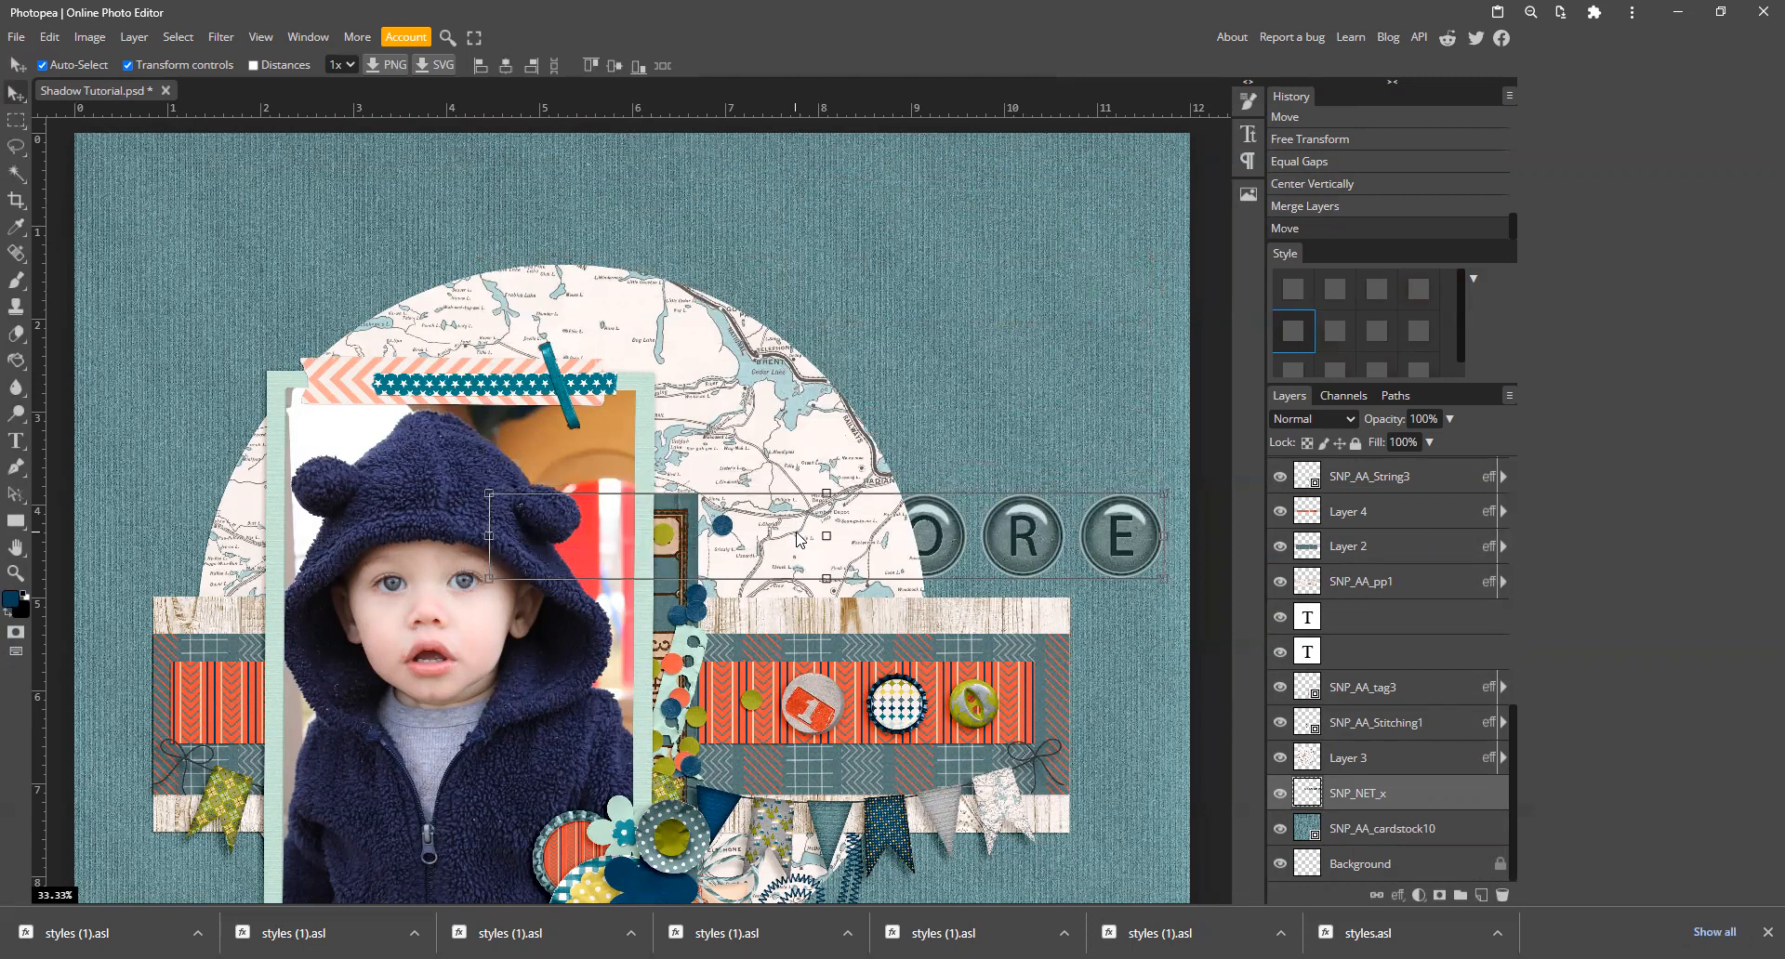
Step: Bring the merged EXPLORE layer forward in the layer order until it sits directly above the IMG_1070 photo
key(ctrl+bracketright)
key(ctrl+bracketright)
key(ctrl+bracketright)
key(ctrl+bracketright)
key(ctrl+bracketright)
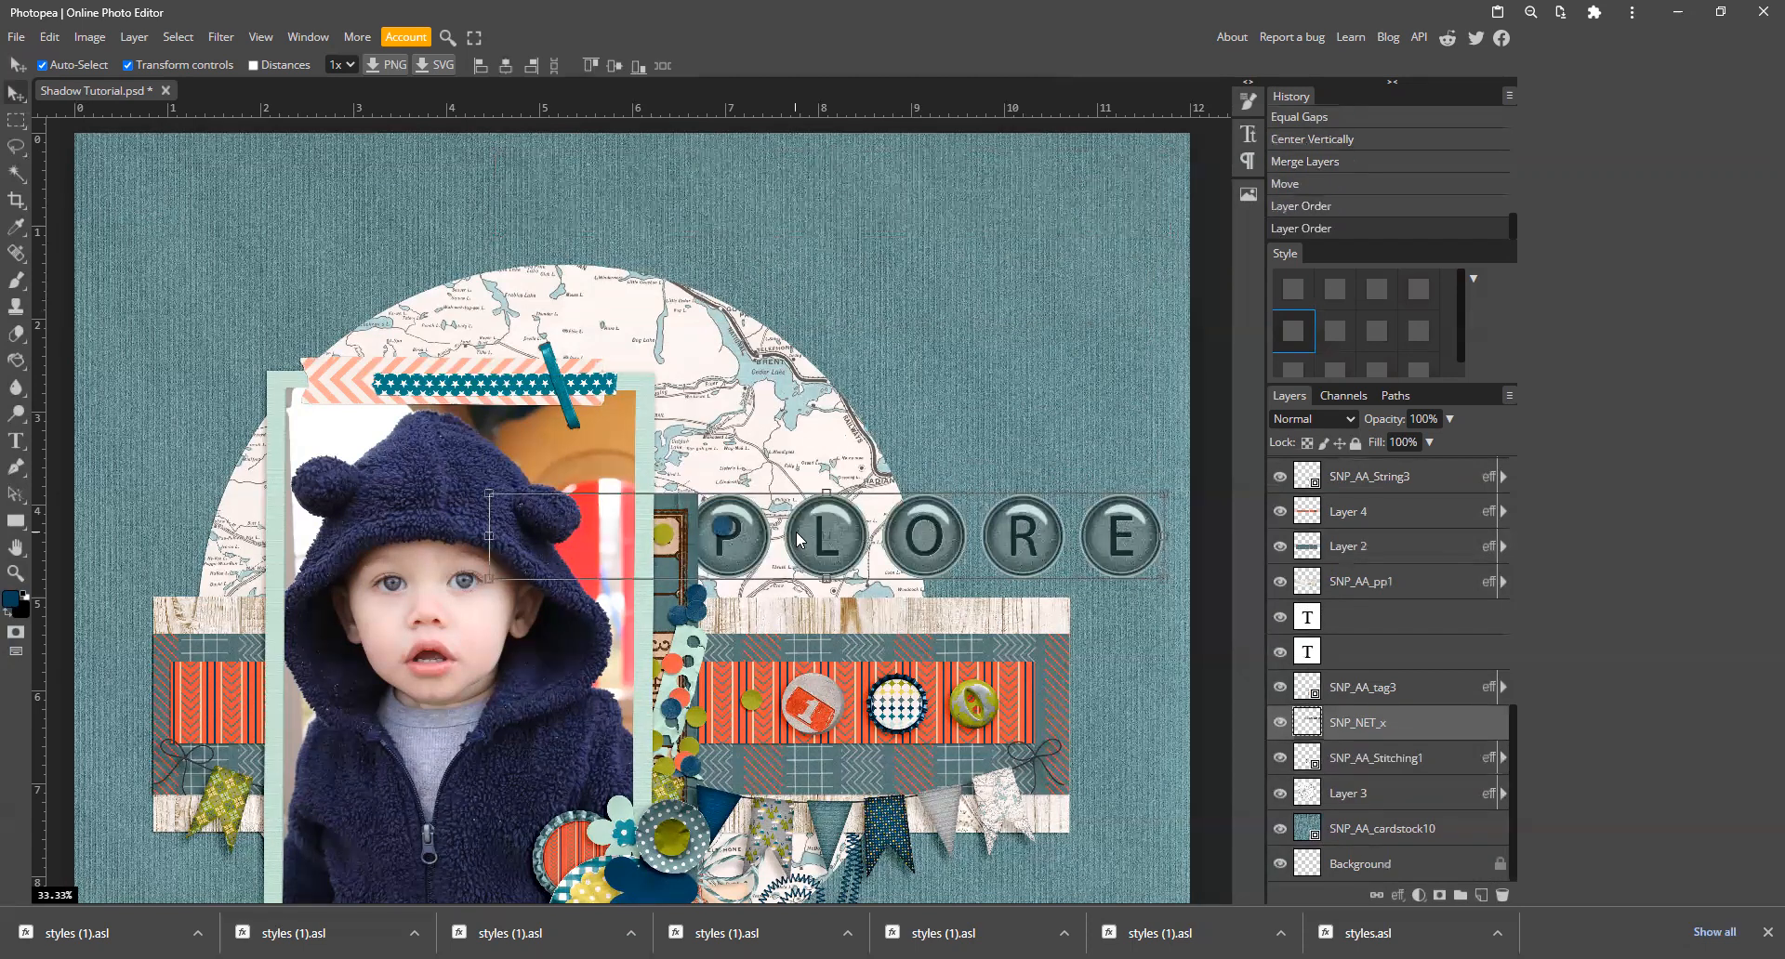
key(ctrl+bracketright)
key(ctrl+bracketright)
key(ctrl+bracketright)
key(ctrl+bracketright)
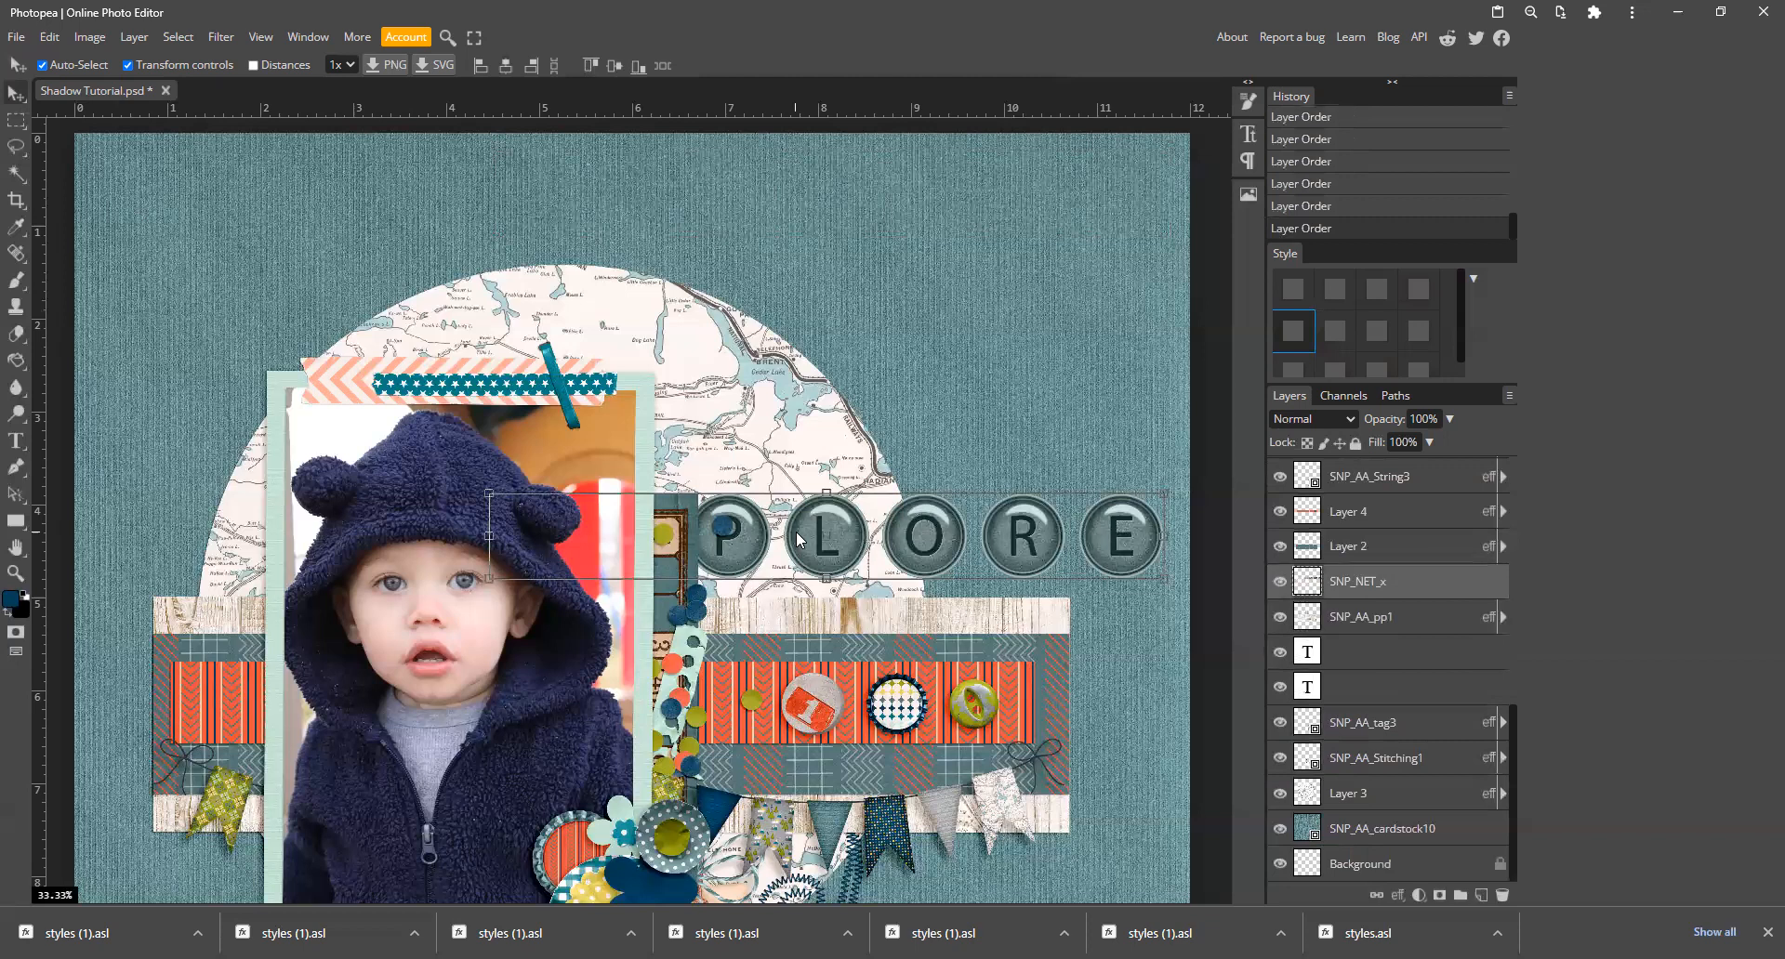
key(ctrl+bracketright)
key(ctrl+bracketright)
key(ctrl+bracketright)
key(ctrl+bracketright)
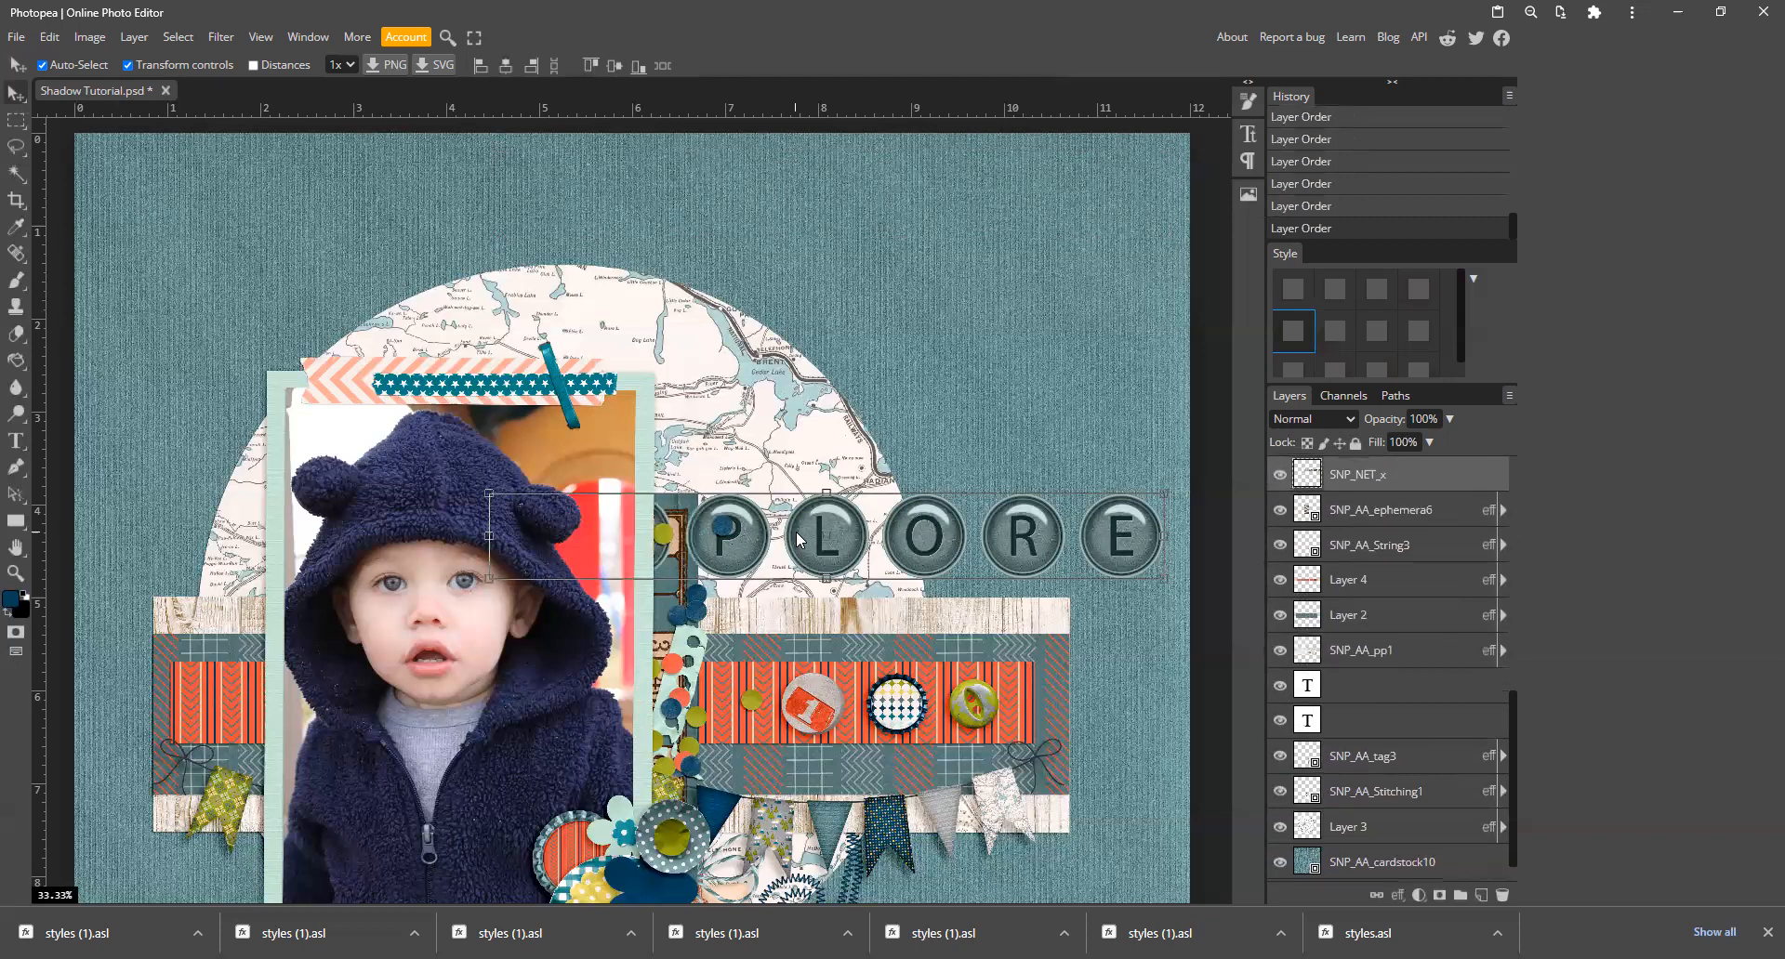
key(ctrl+bracketright)
key(ctrl+bracketright)
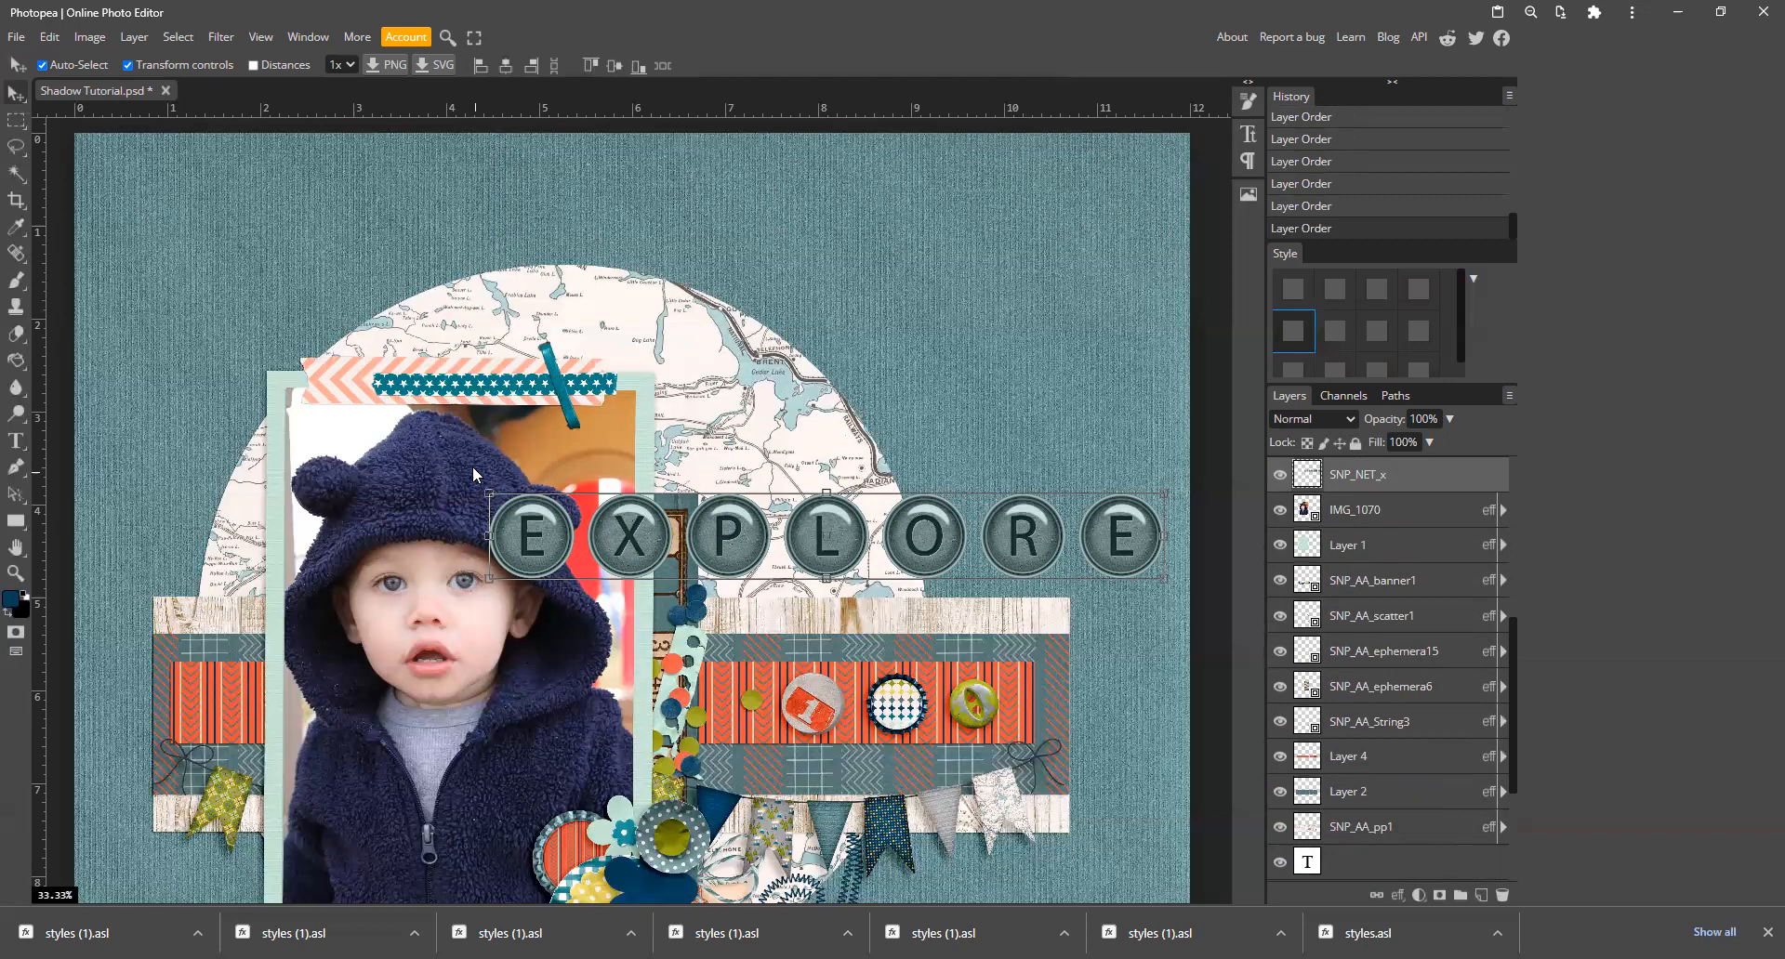
Step: Scale the EXPLORE title to 68.37% and place it just above the wood strip, beside the photo
drag(487, 490, 703, 529)
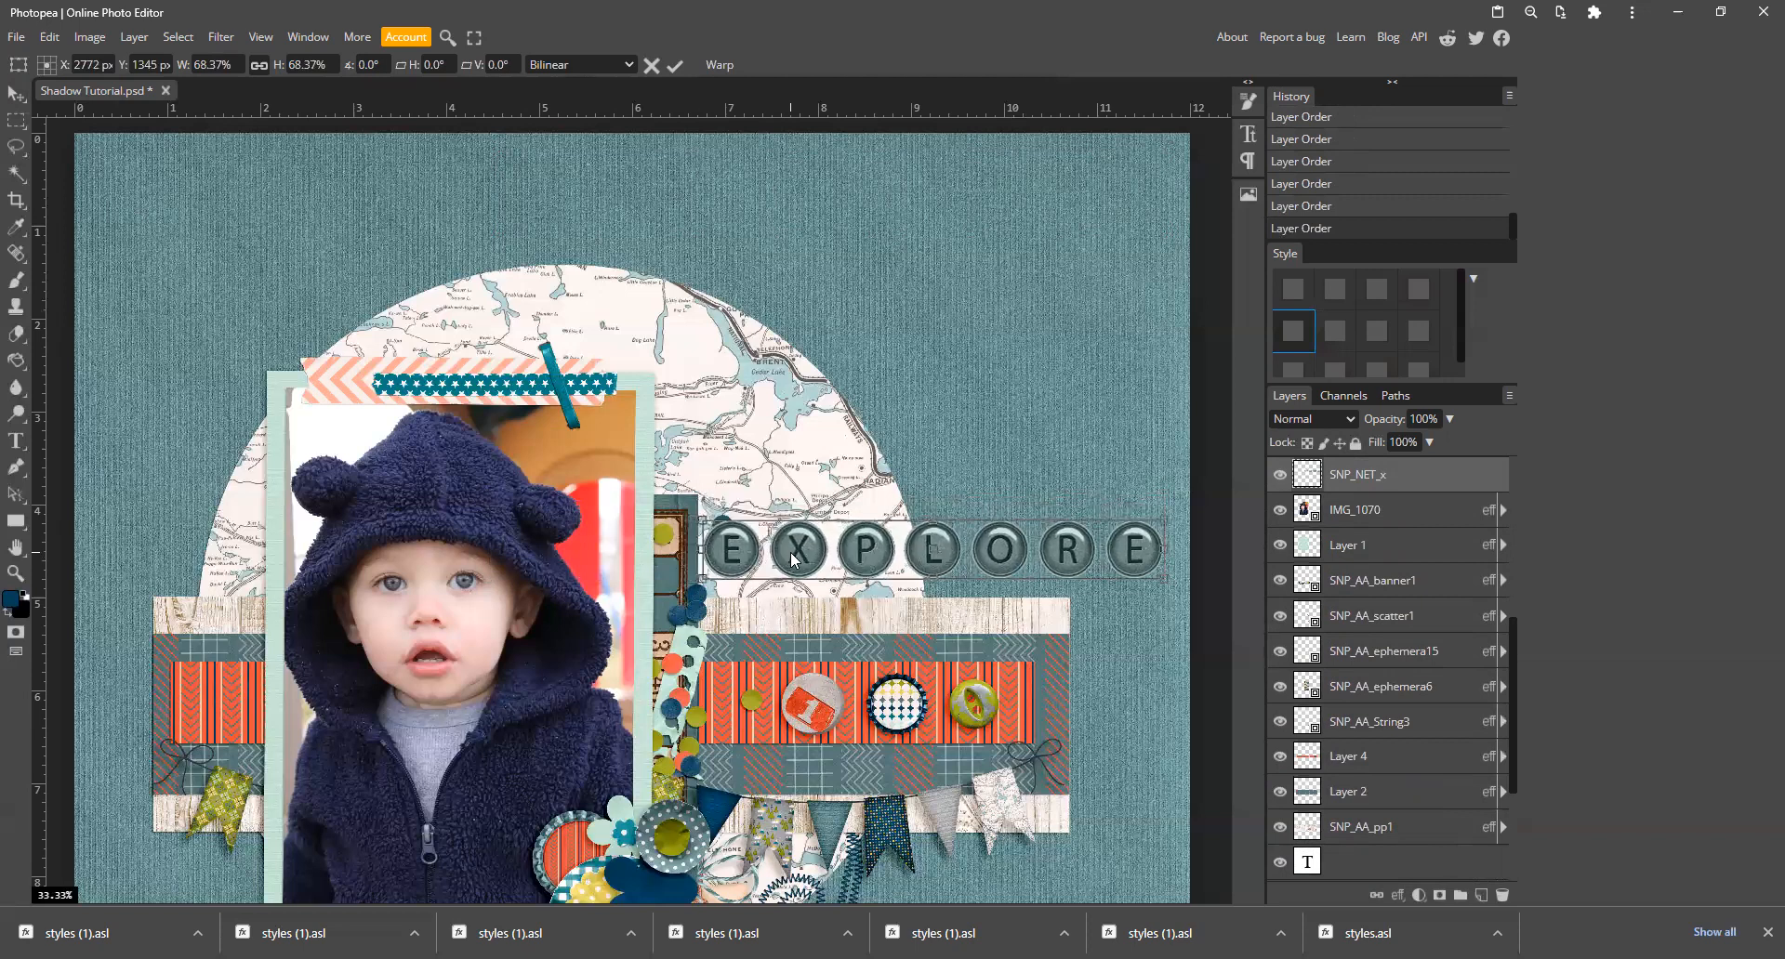
drag(795, 561, 798, 569)
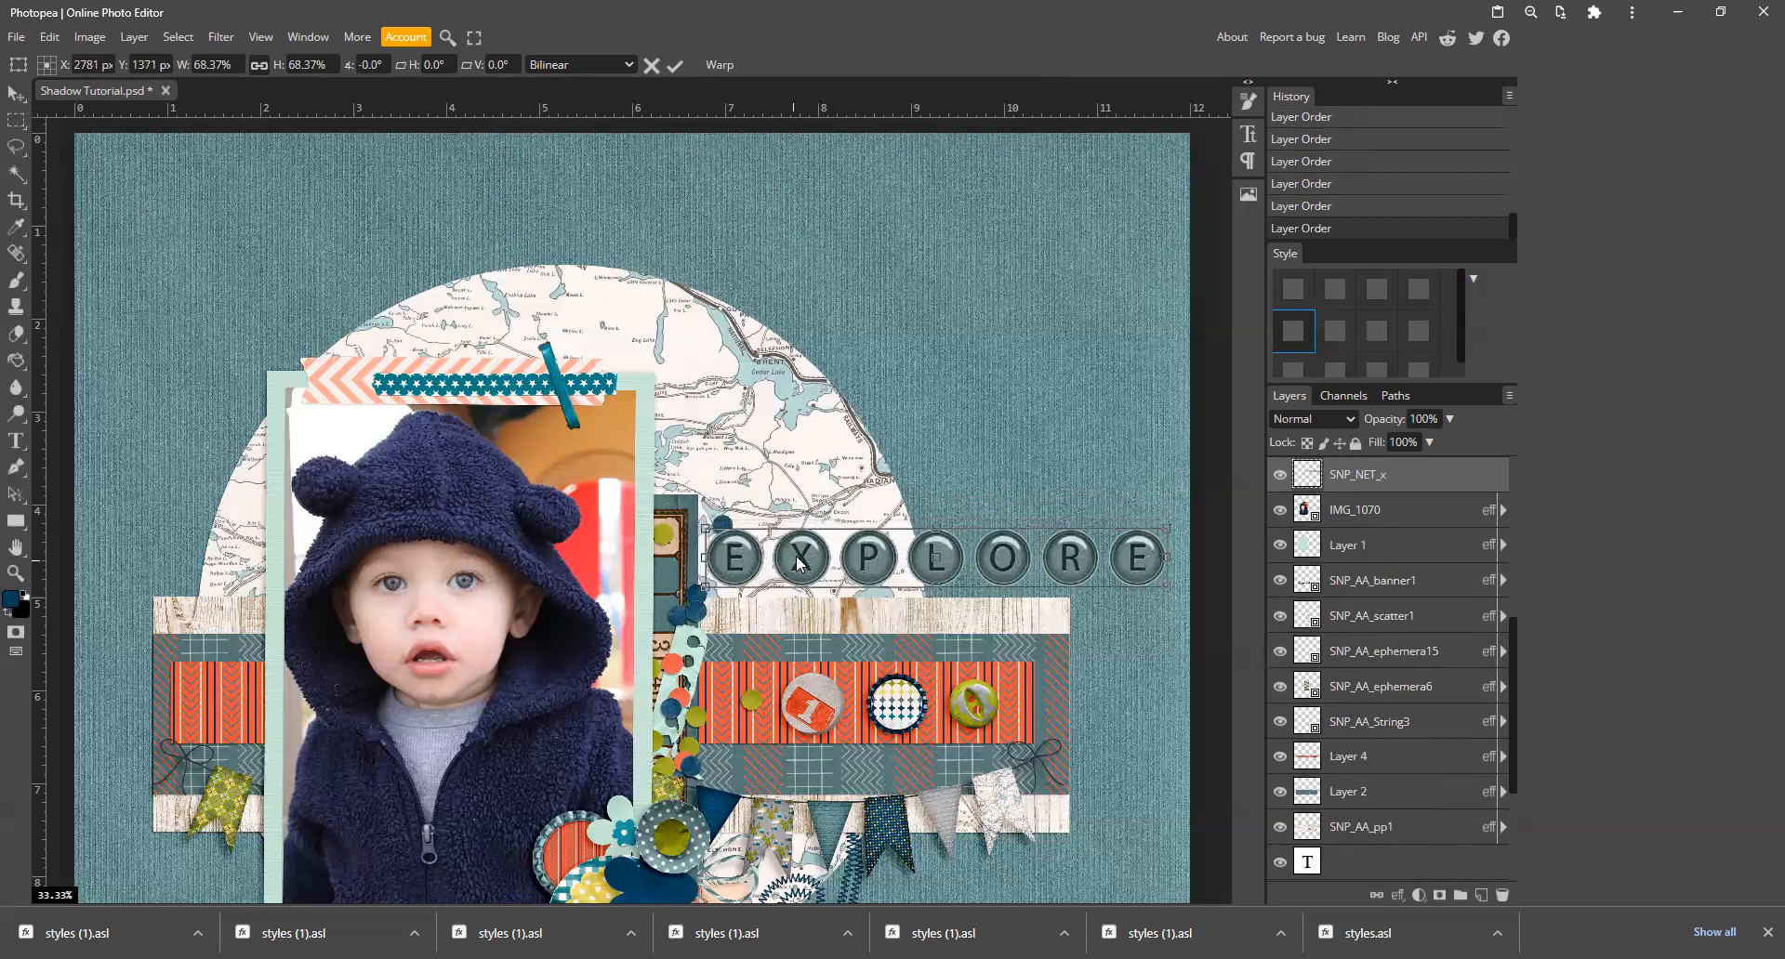
key(Return)
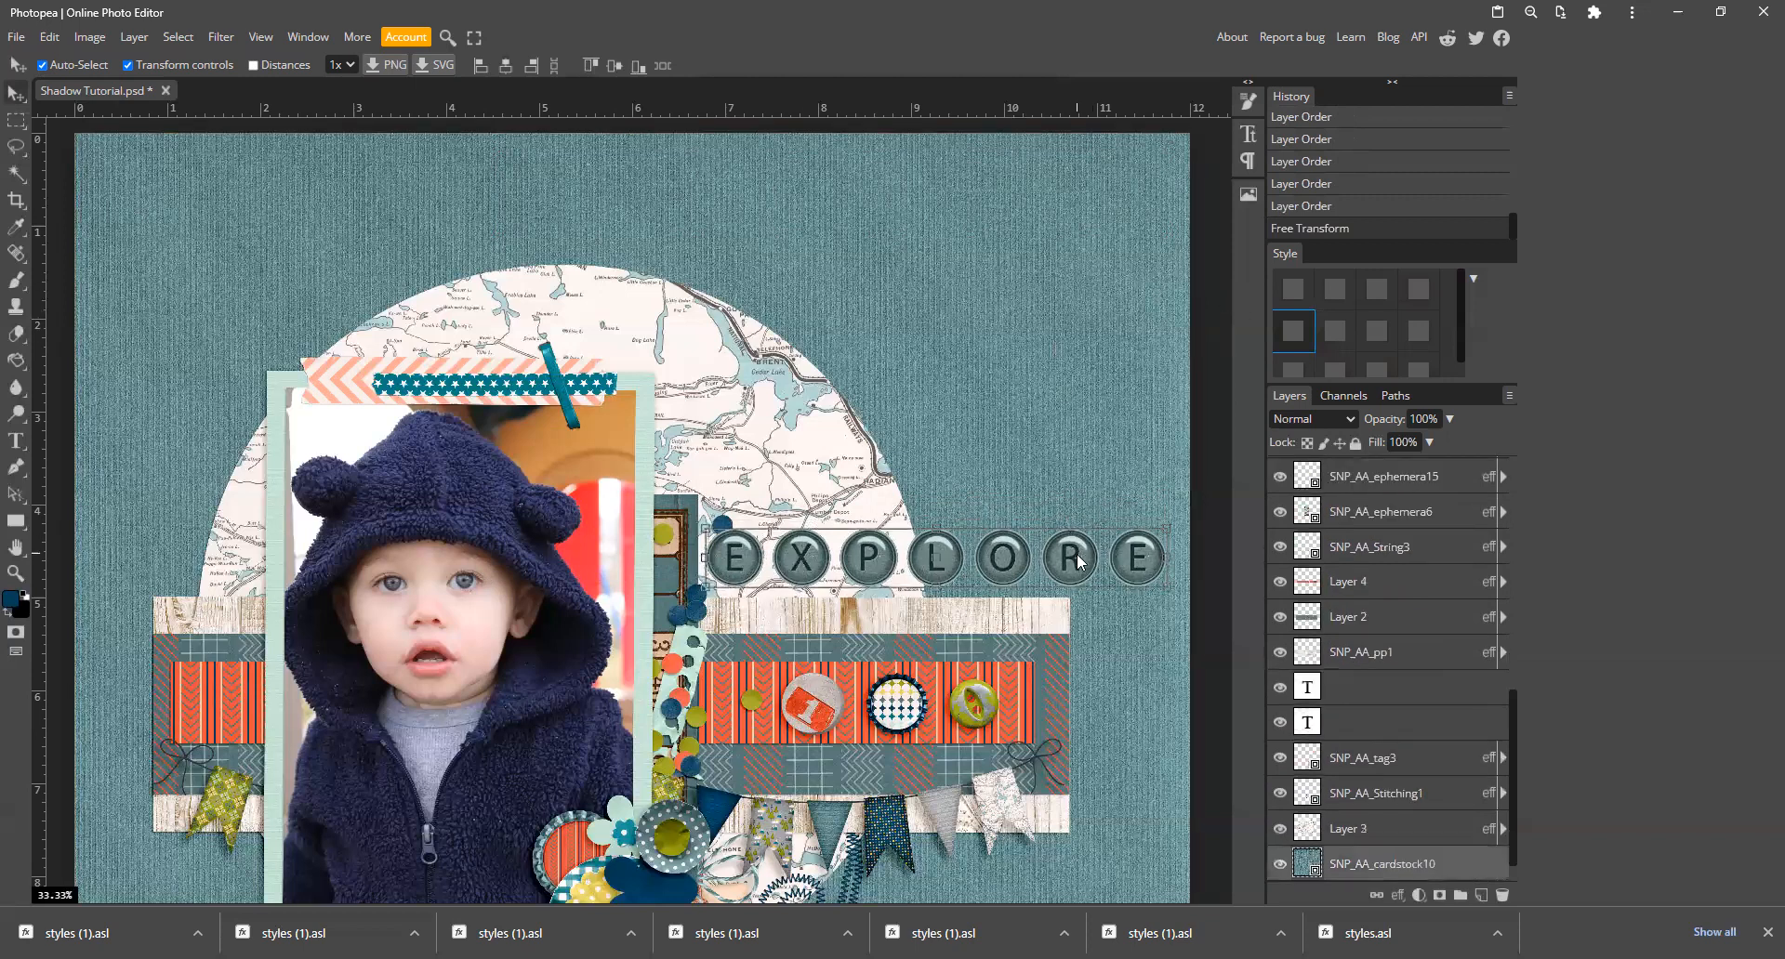
Step: Apply the shadow layer style preset to the EXPLORE title and check it on the whole layout
click(1294, 346)
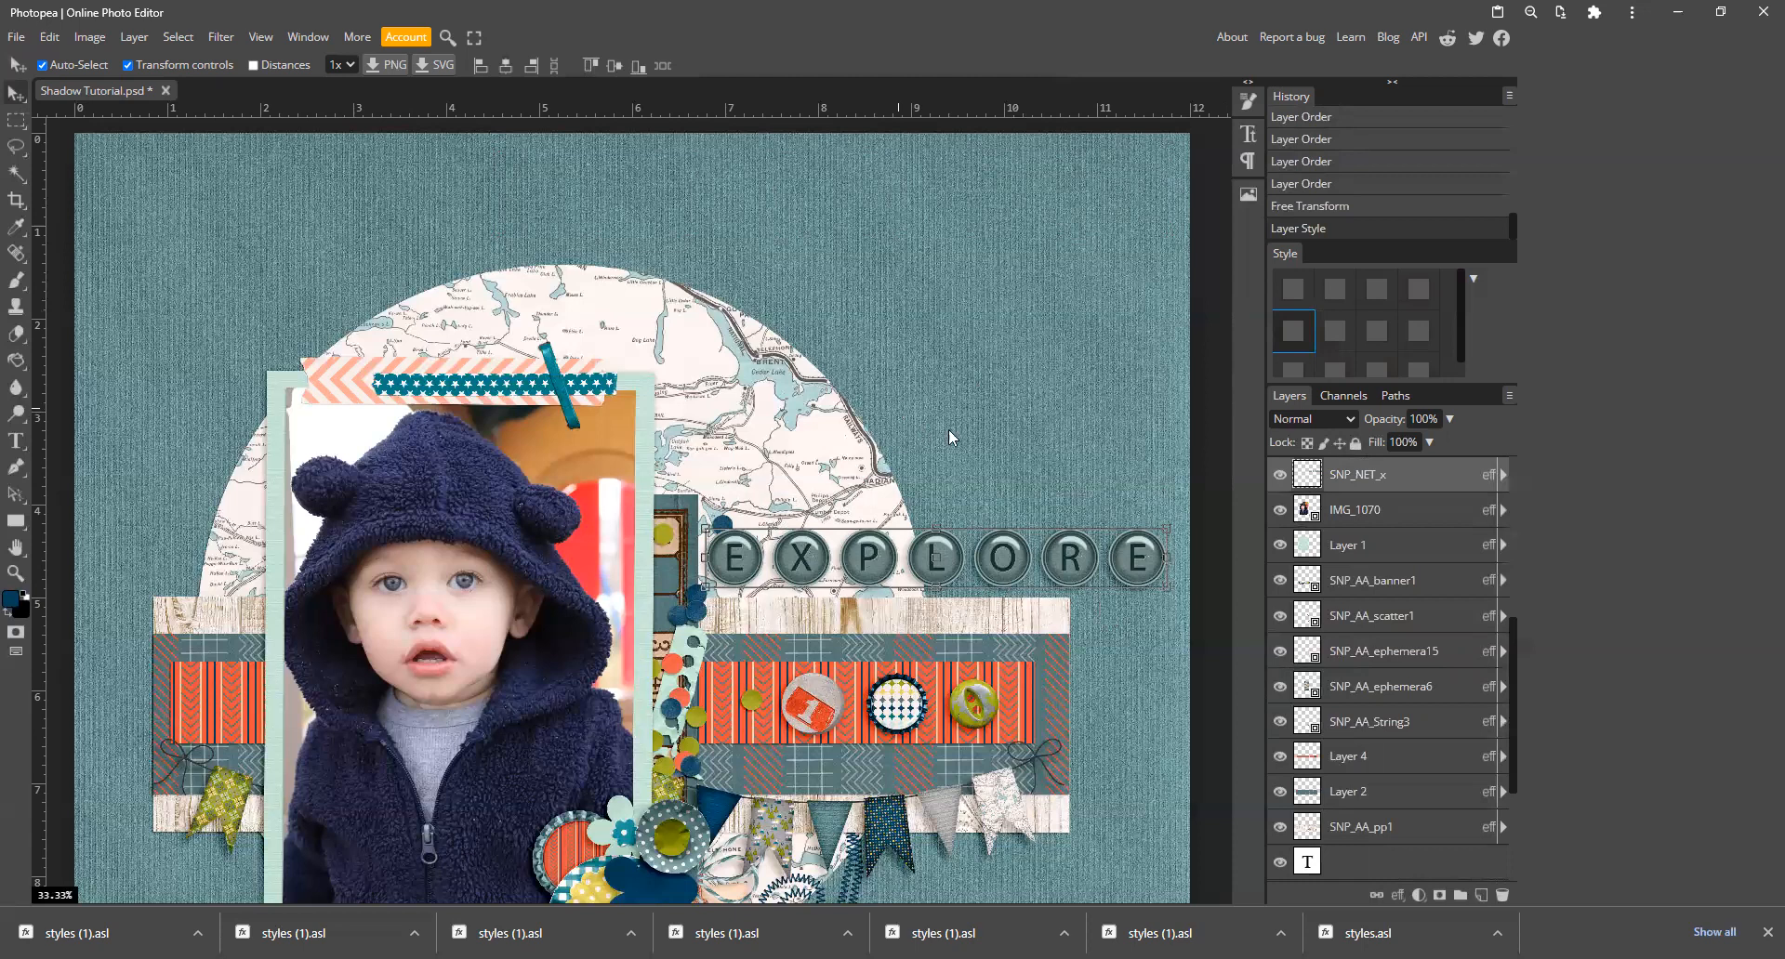
scroll(948, 428, down, 2)
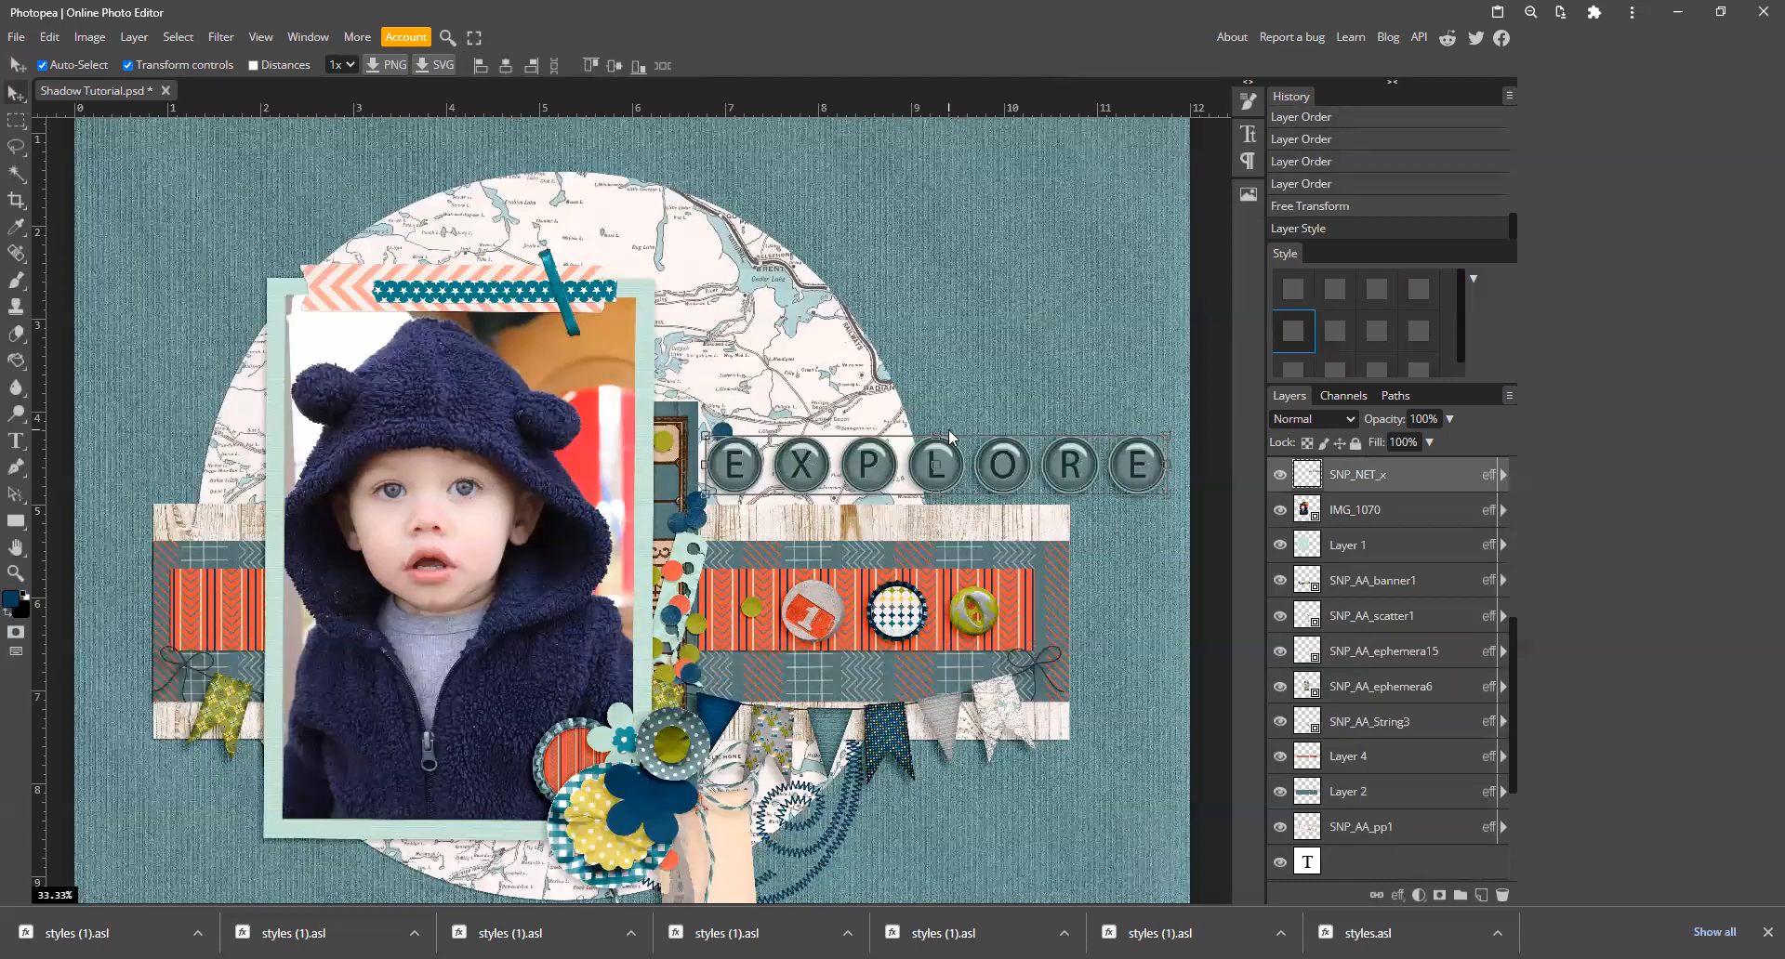
key(ctrl+0)
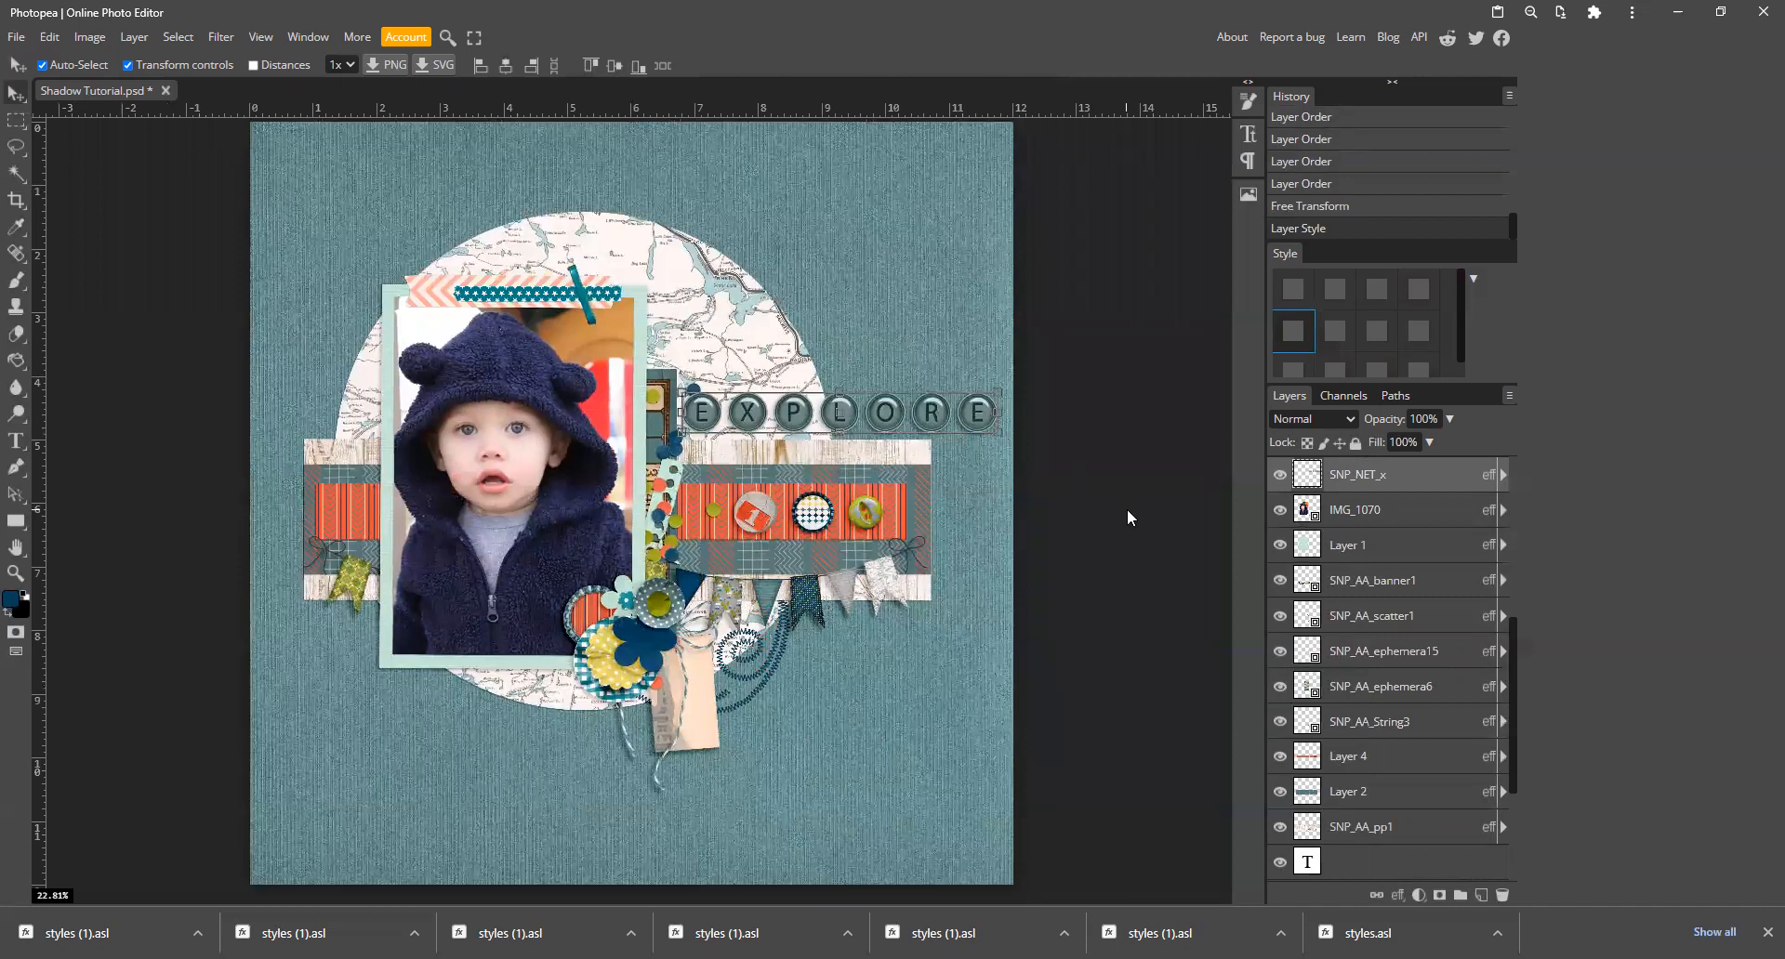
Step: Select the SNP_AA_tag3 tag layer and set the Type tool's color to dark navy 062738
scroll(1126, 509, up, 2)
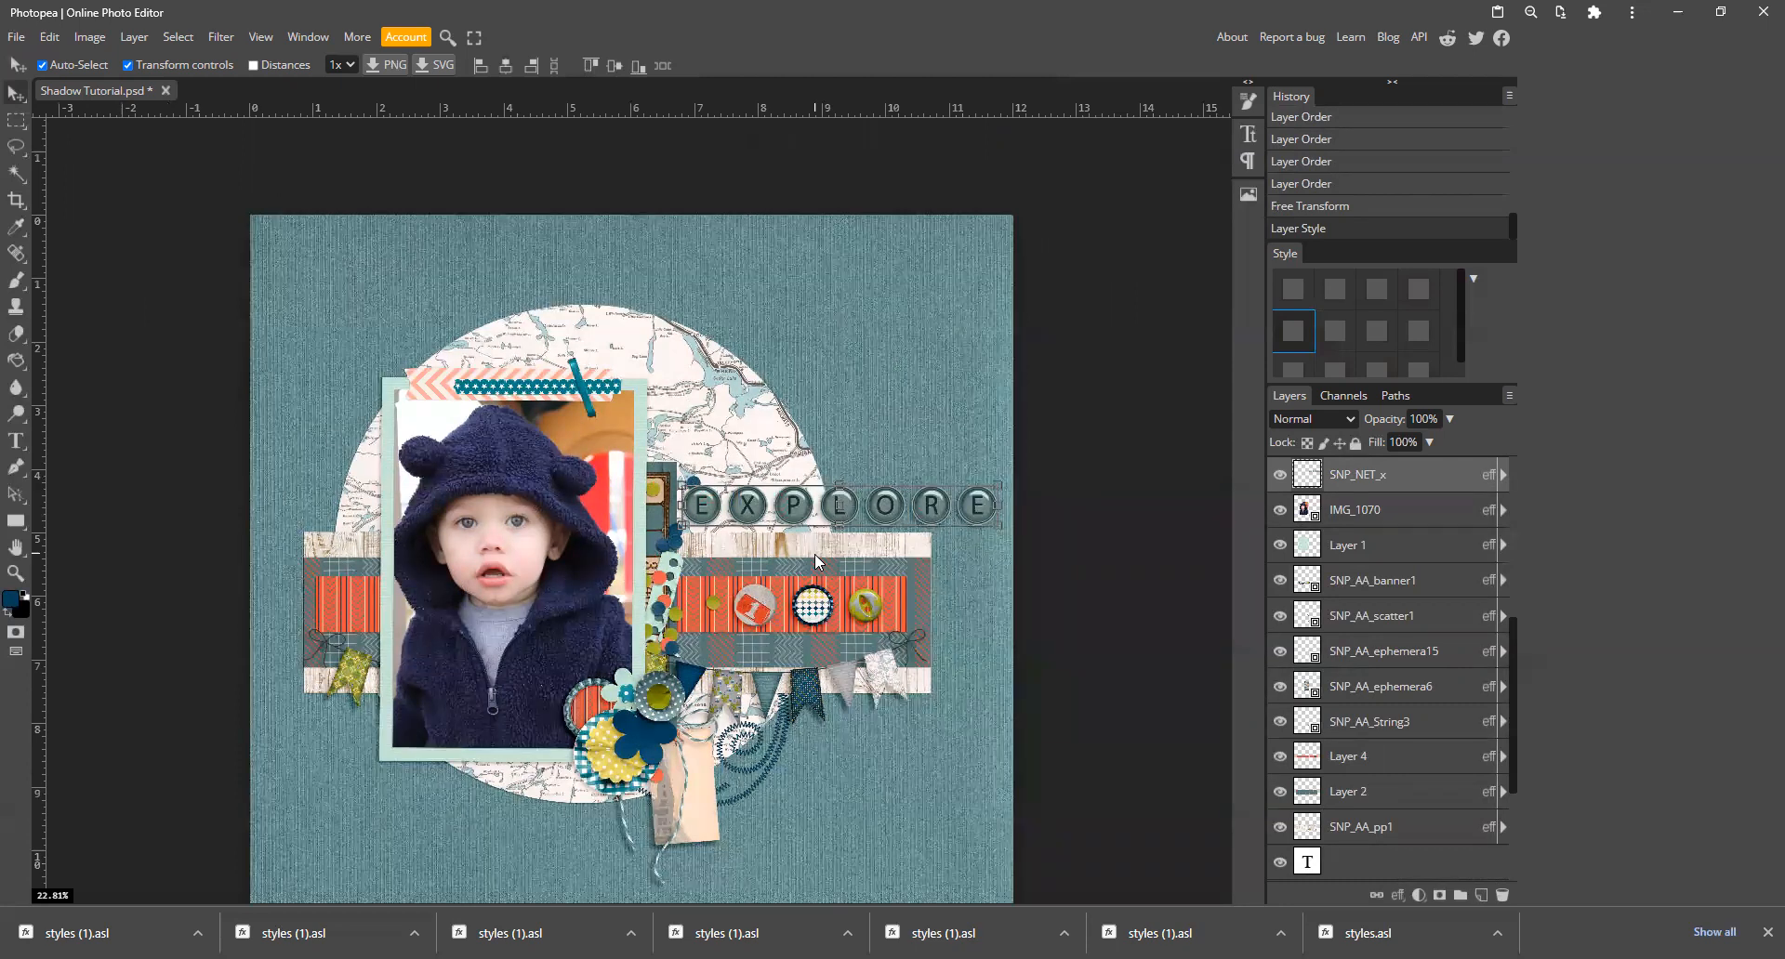
click(710, 805)
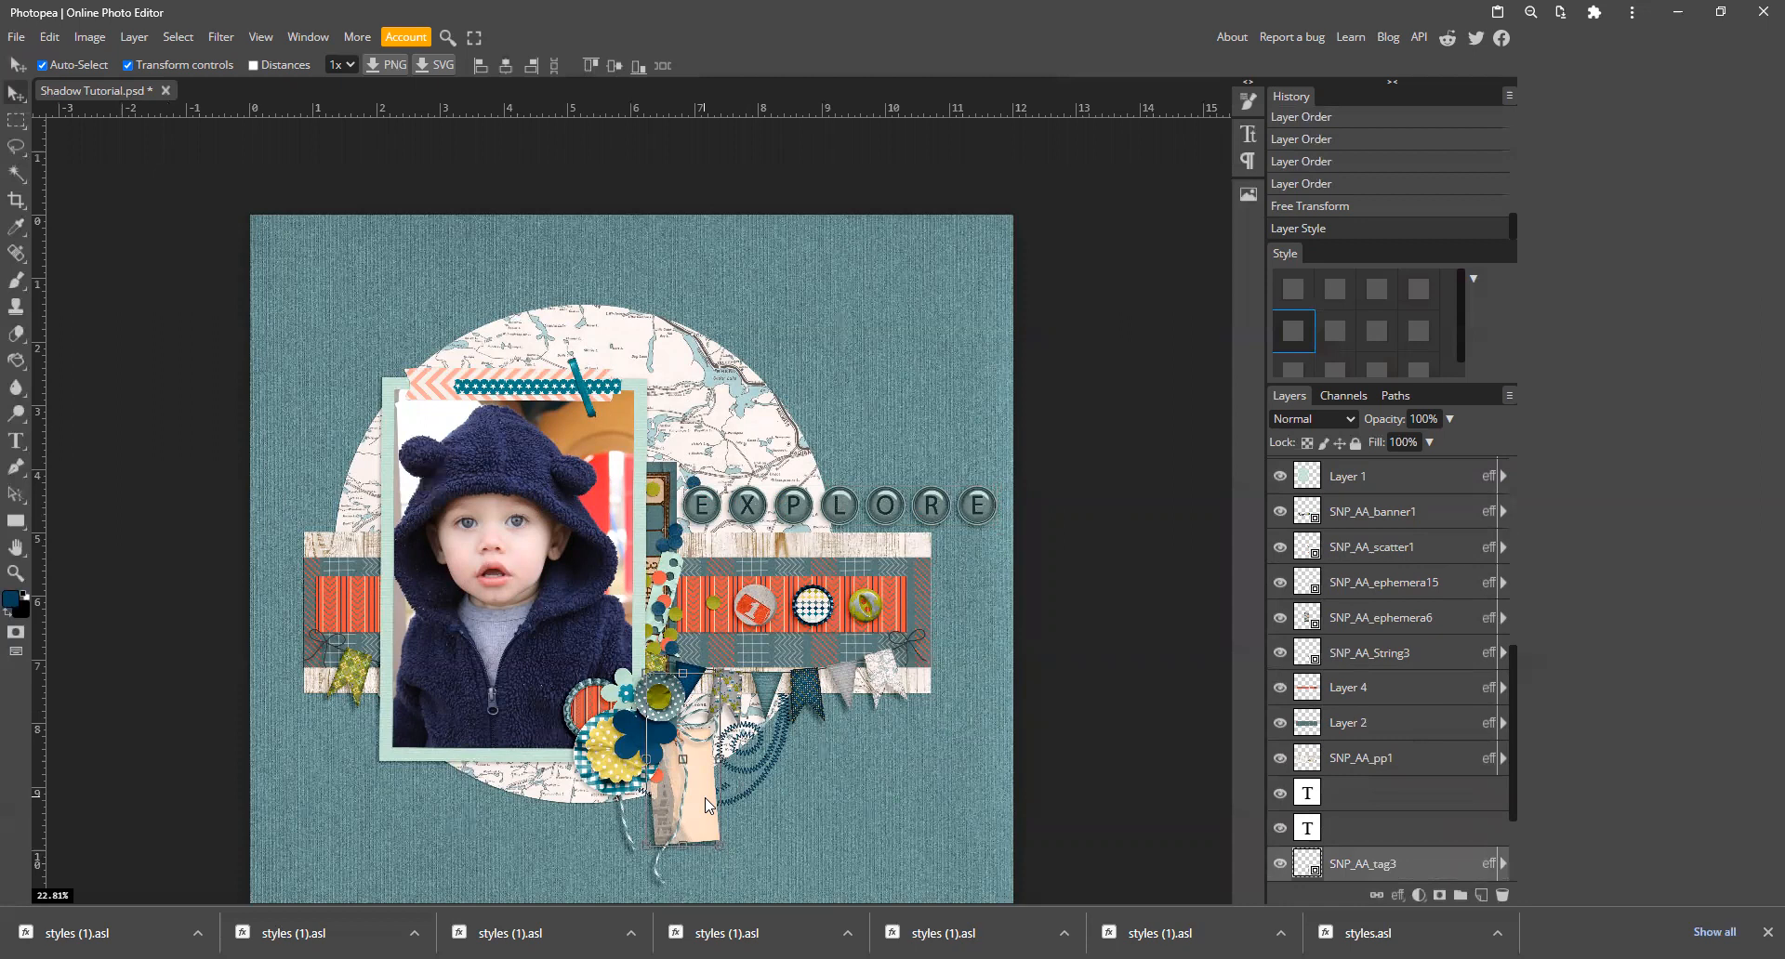
click(16, 445)
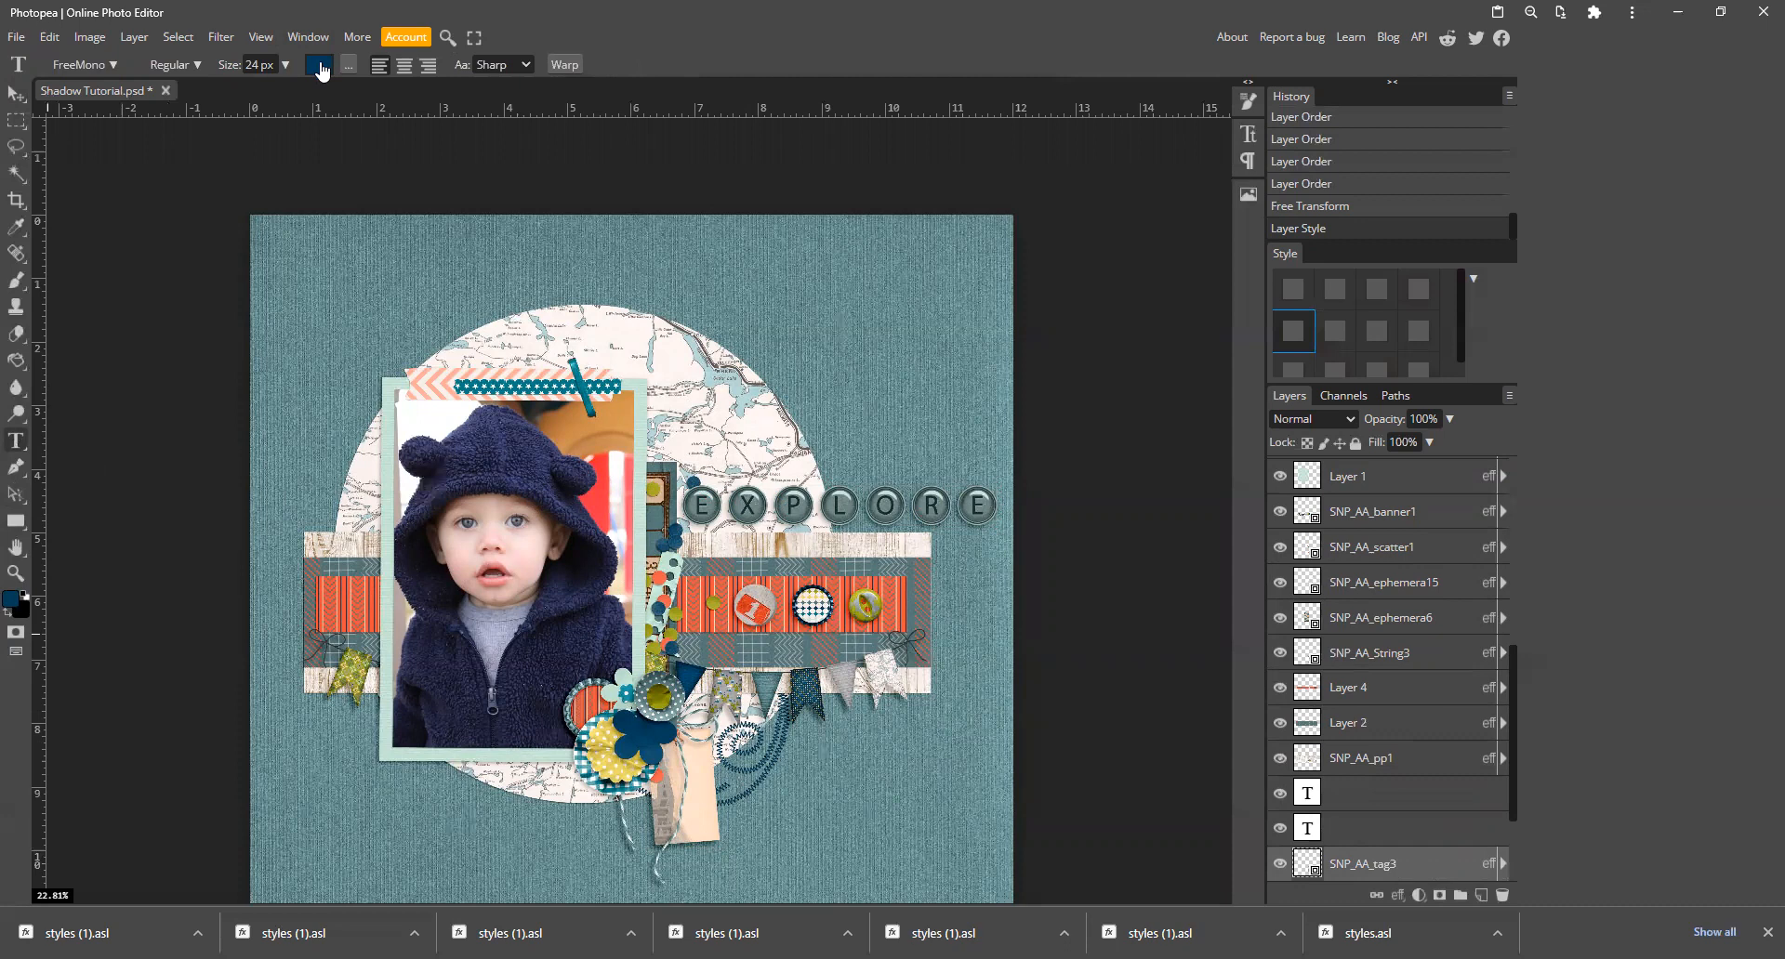
click(319, 65)
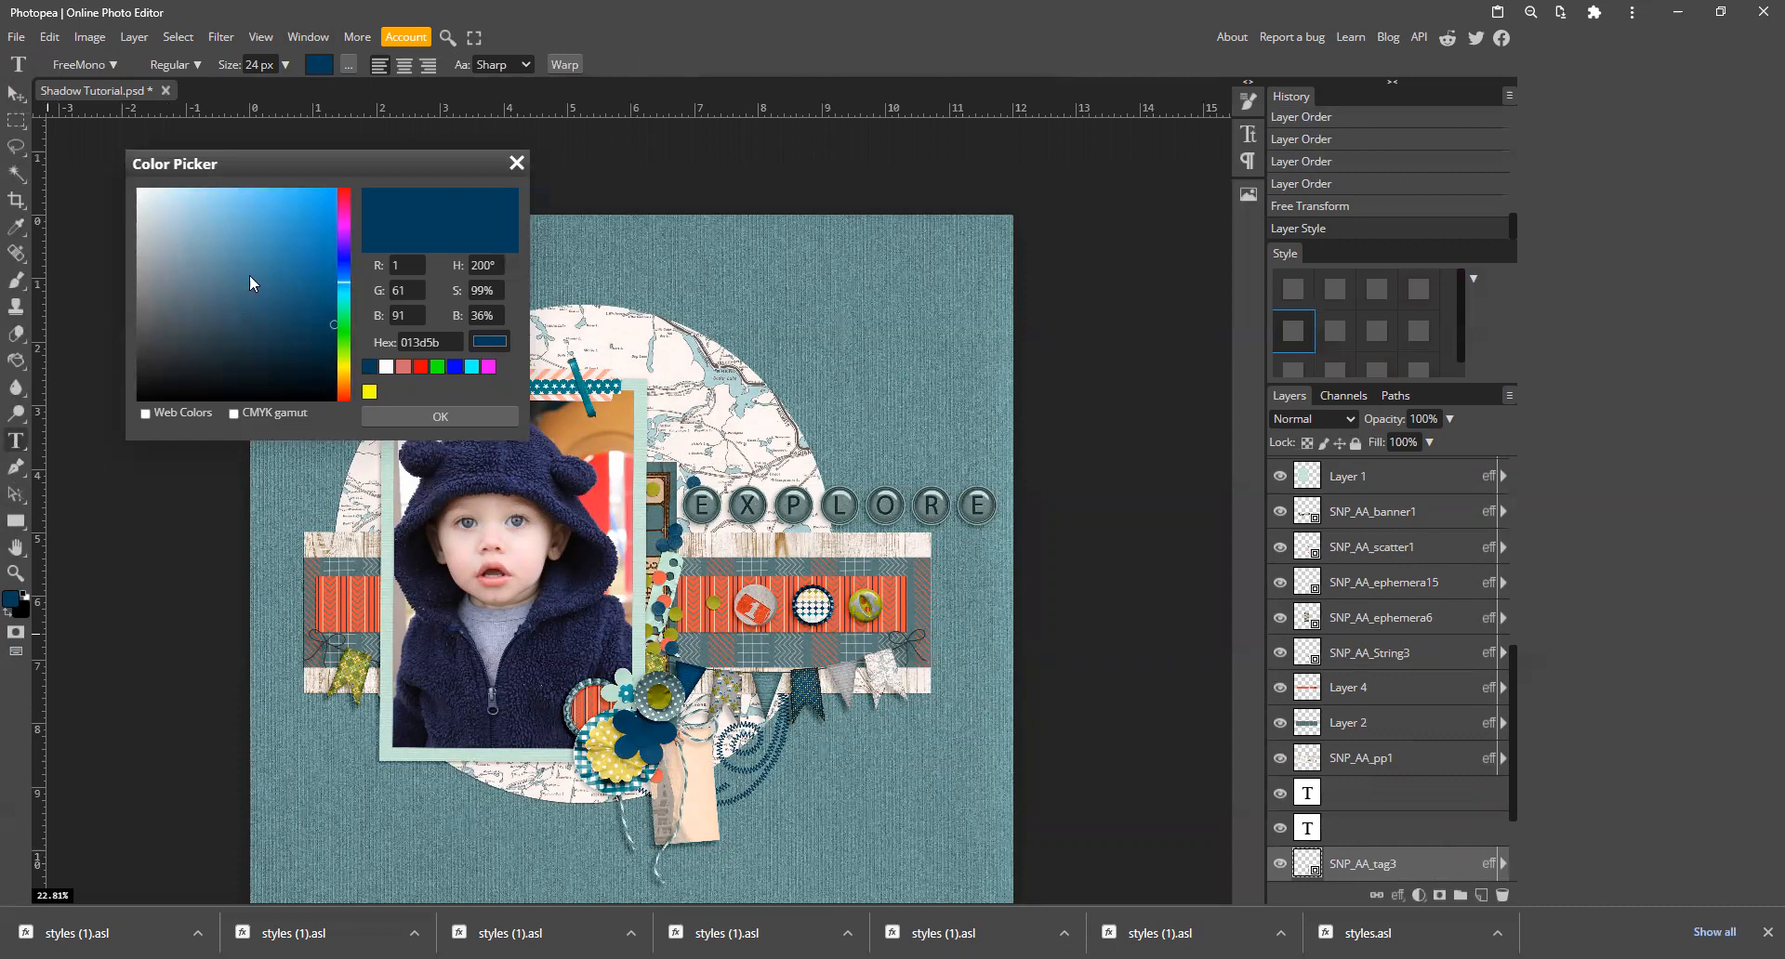
click(312, 353)
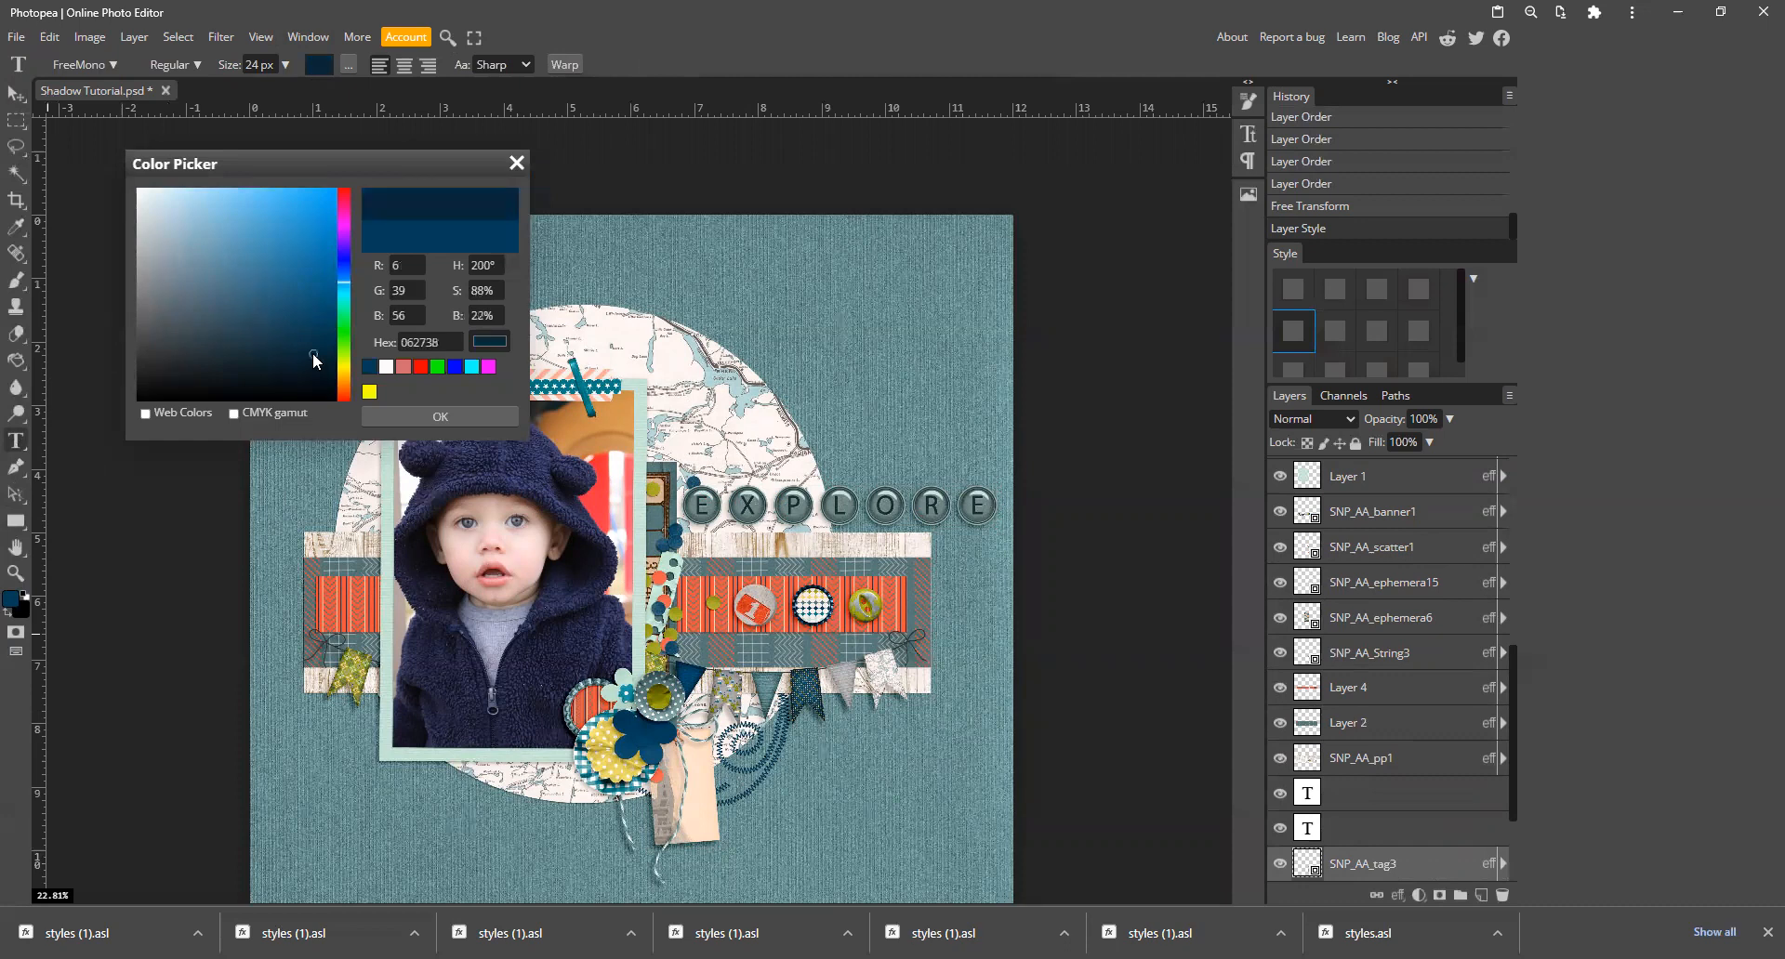
click(414, 420)
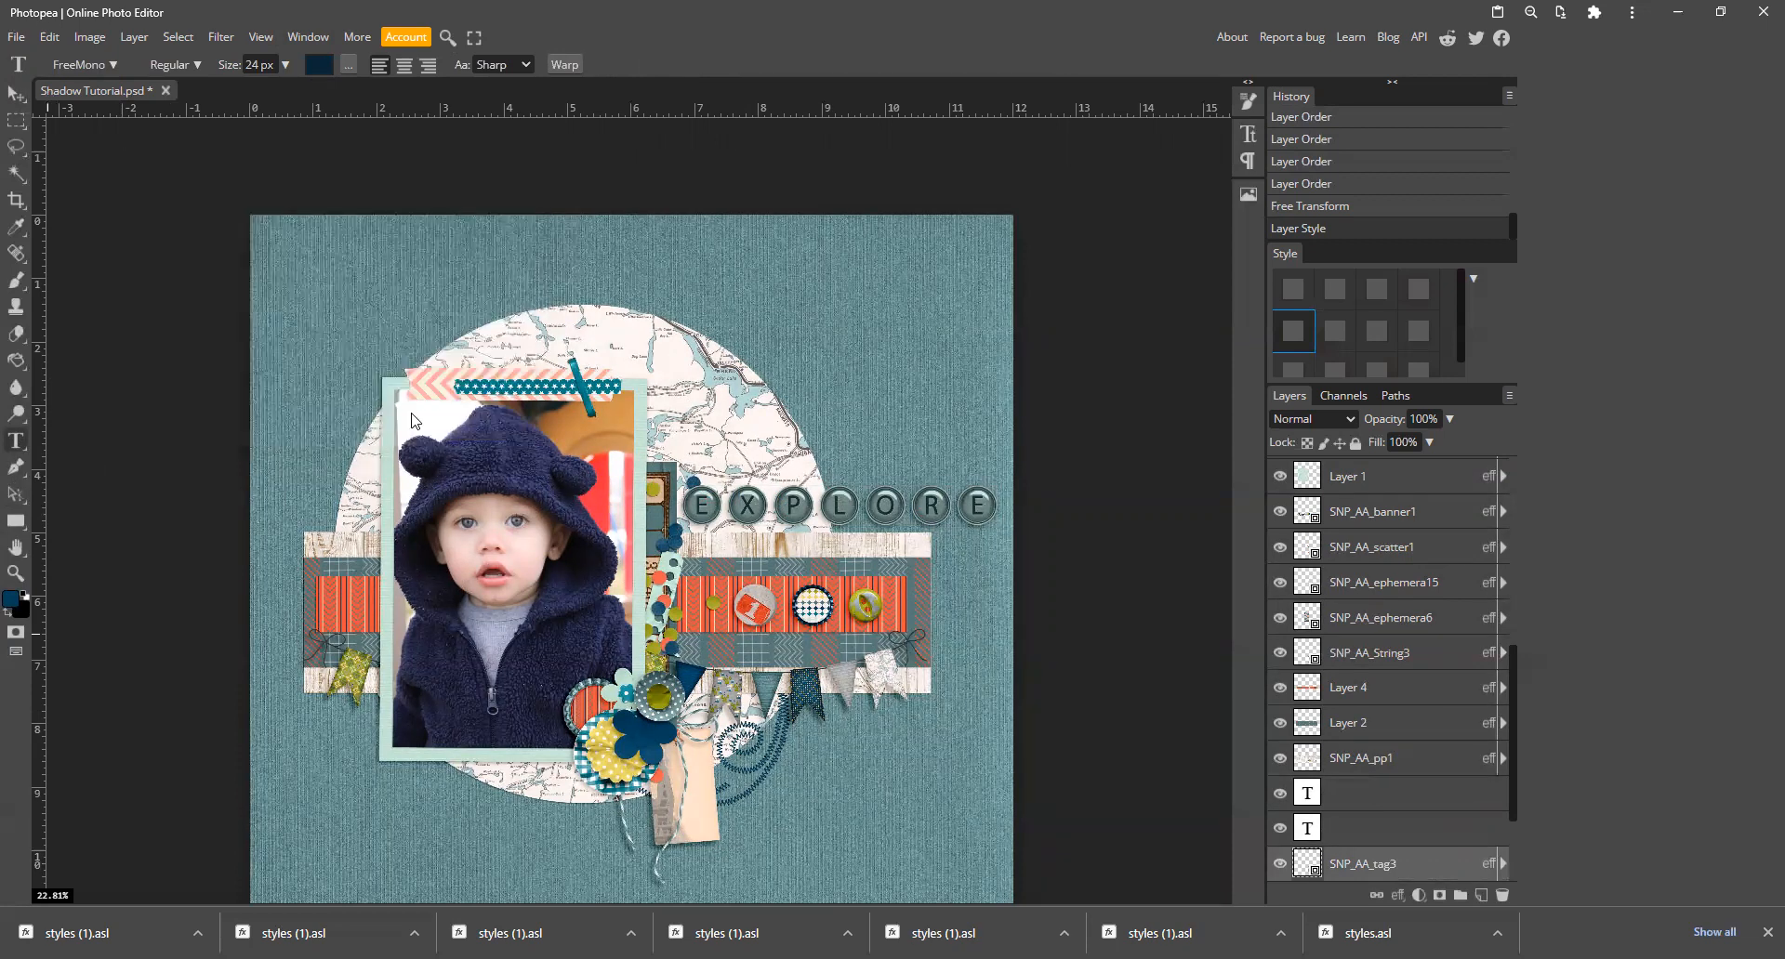
Step: Set the text font to Happy Monkey and the font size to 107 px
click(115, 67)
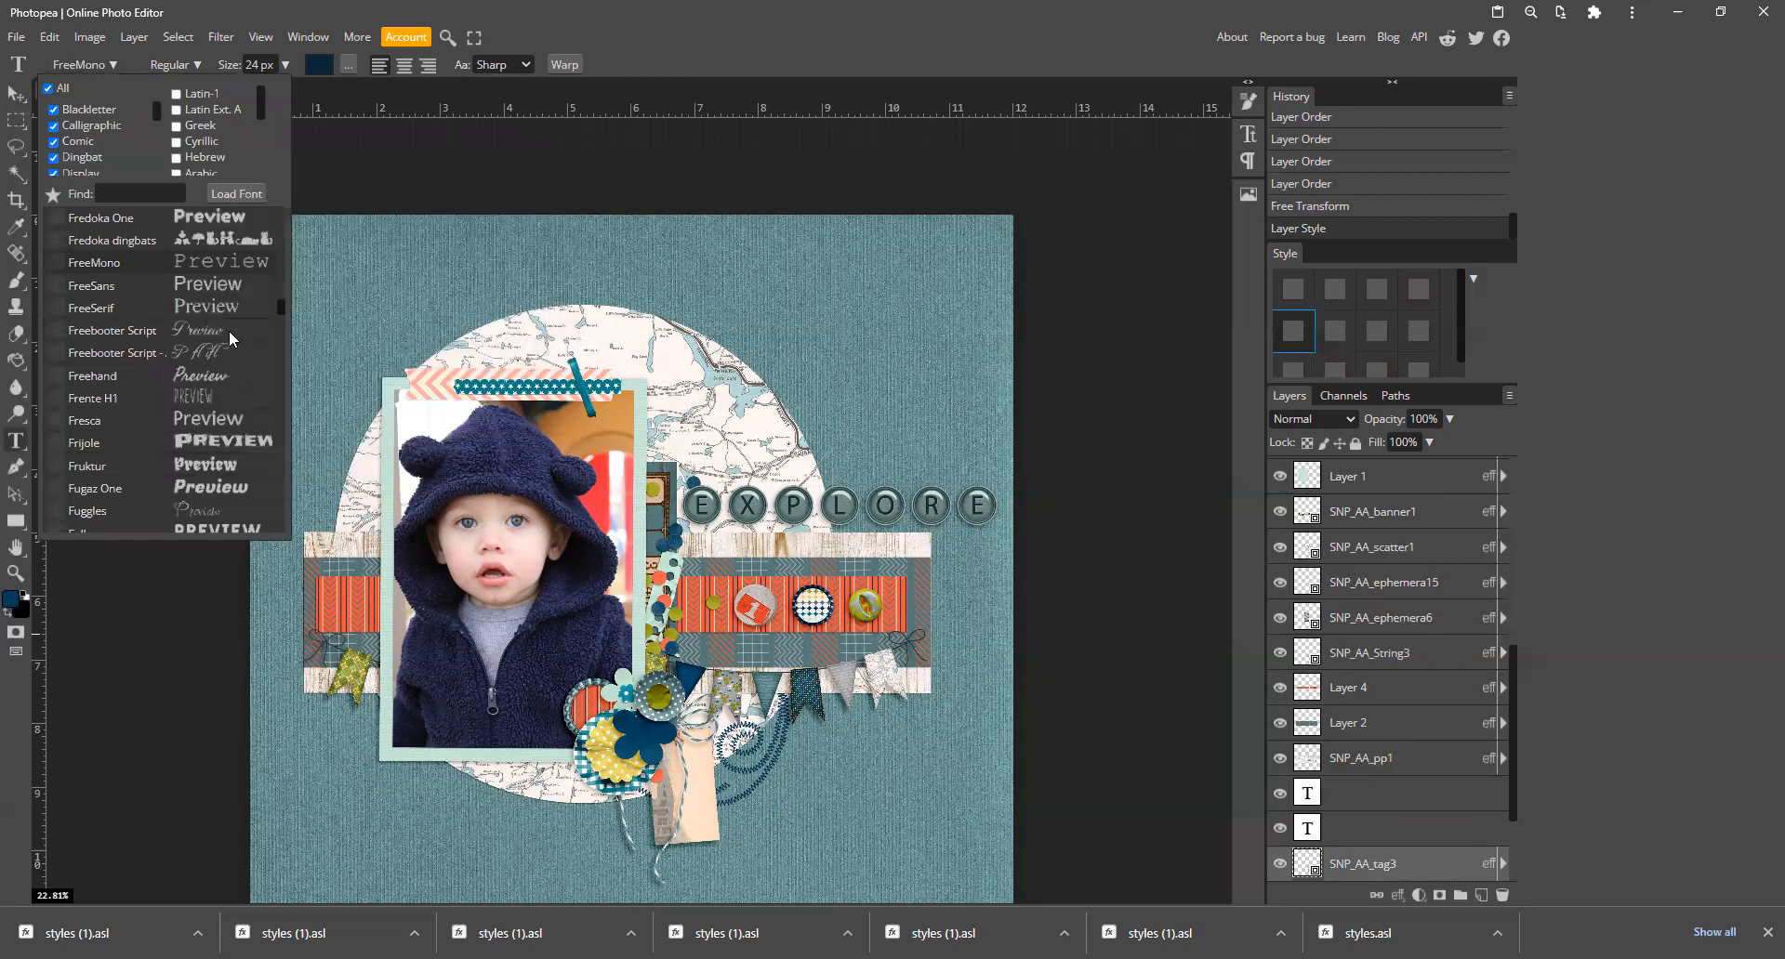
drag(282, 316, 285, 330)
scroll(283, 330, down, 2)
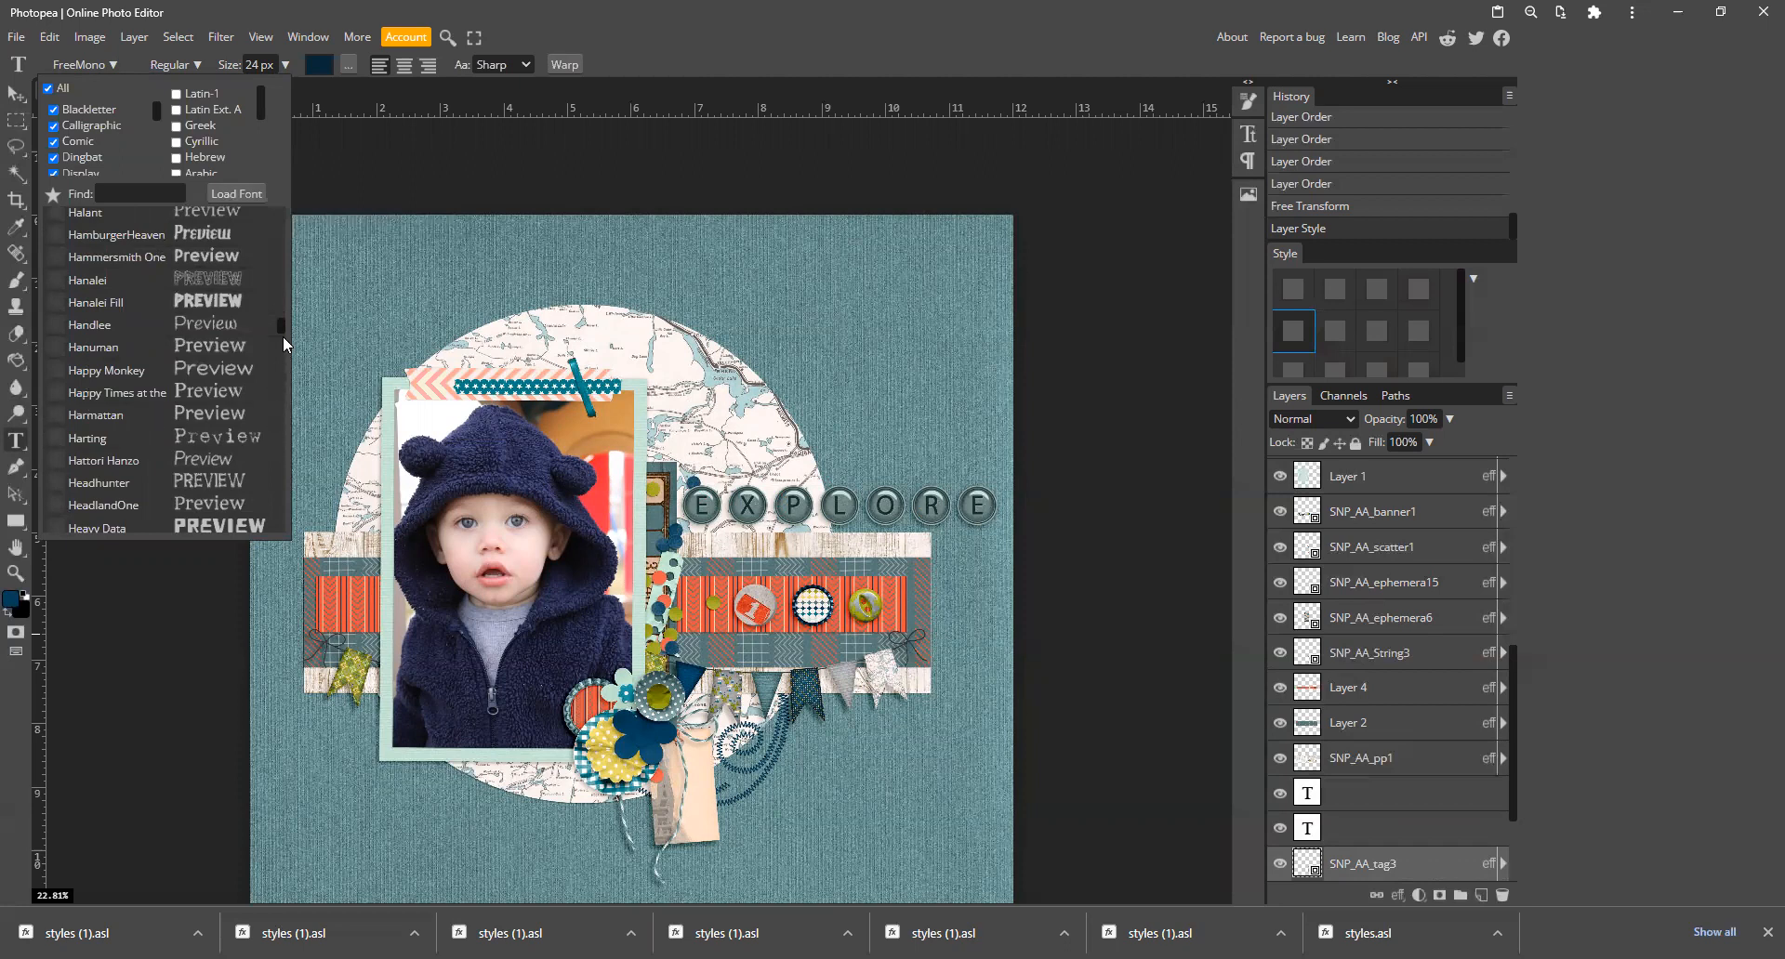
drag(284, 337, 284, 337)
click(209, 372)
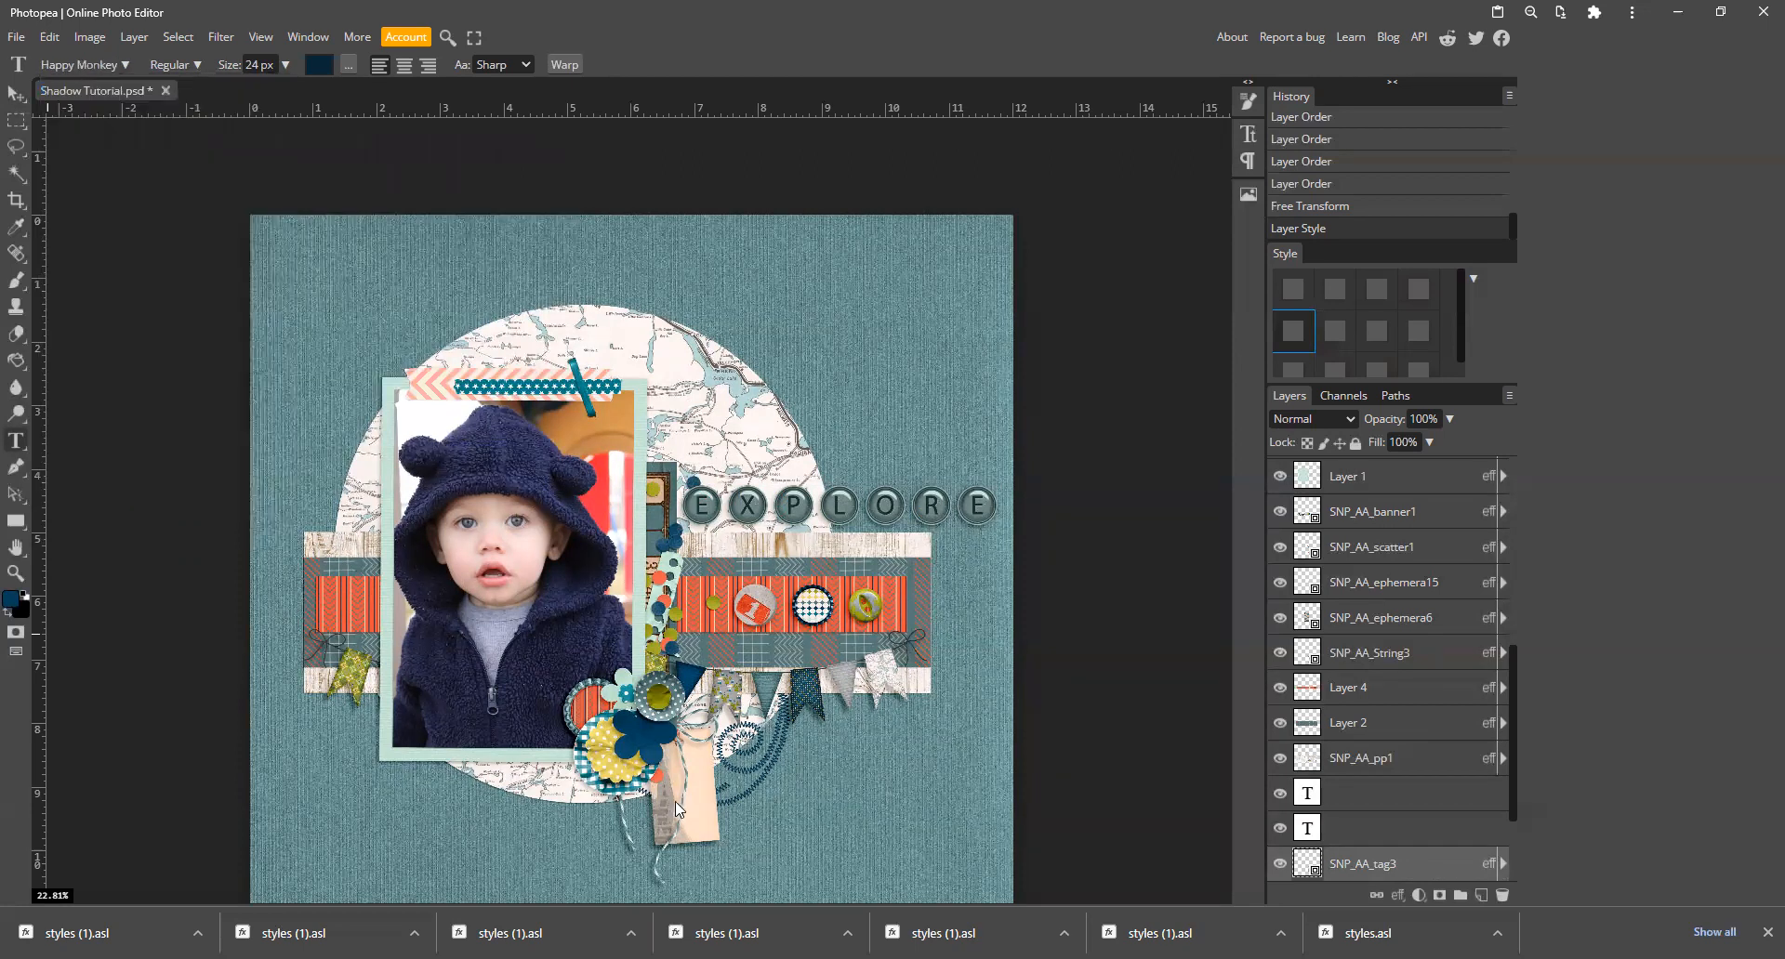
click(287, 65)
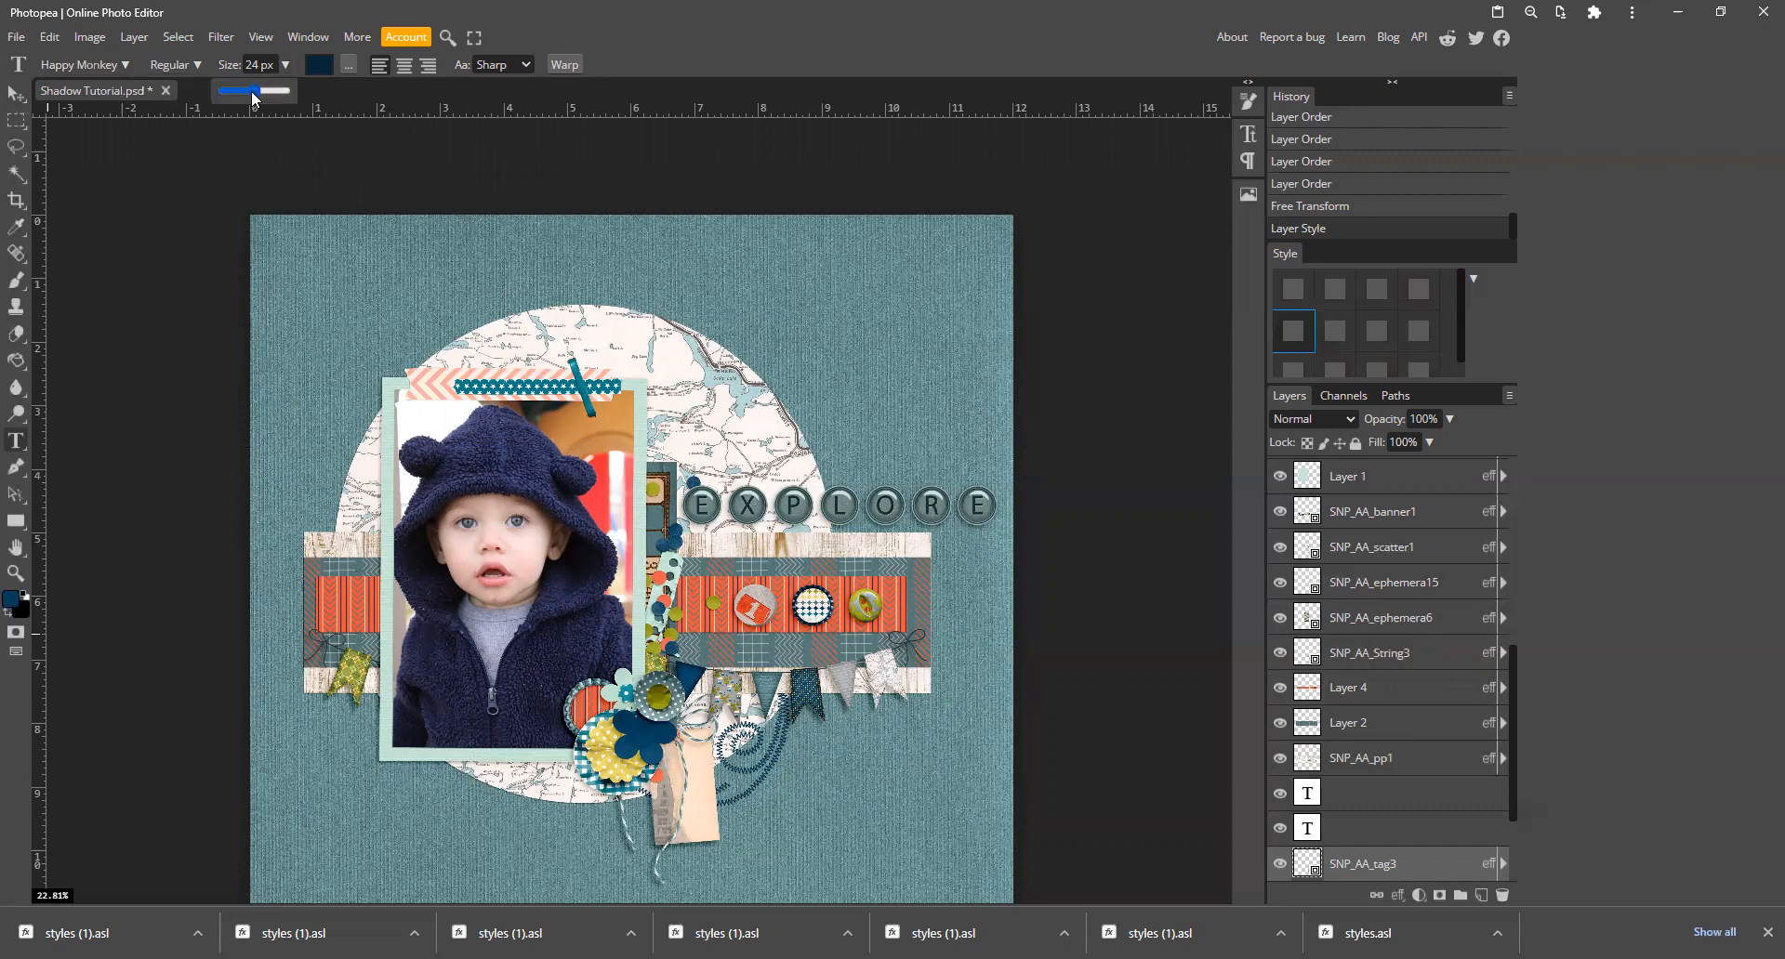
drag(257, 94, 274, 94)
Step: Add a text layer reading "September 2021" at the upper left of the map circle
click(336, 346)
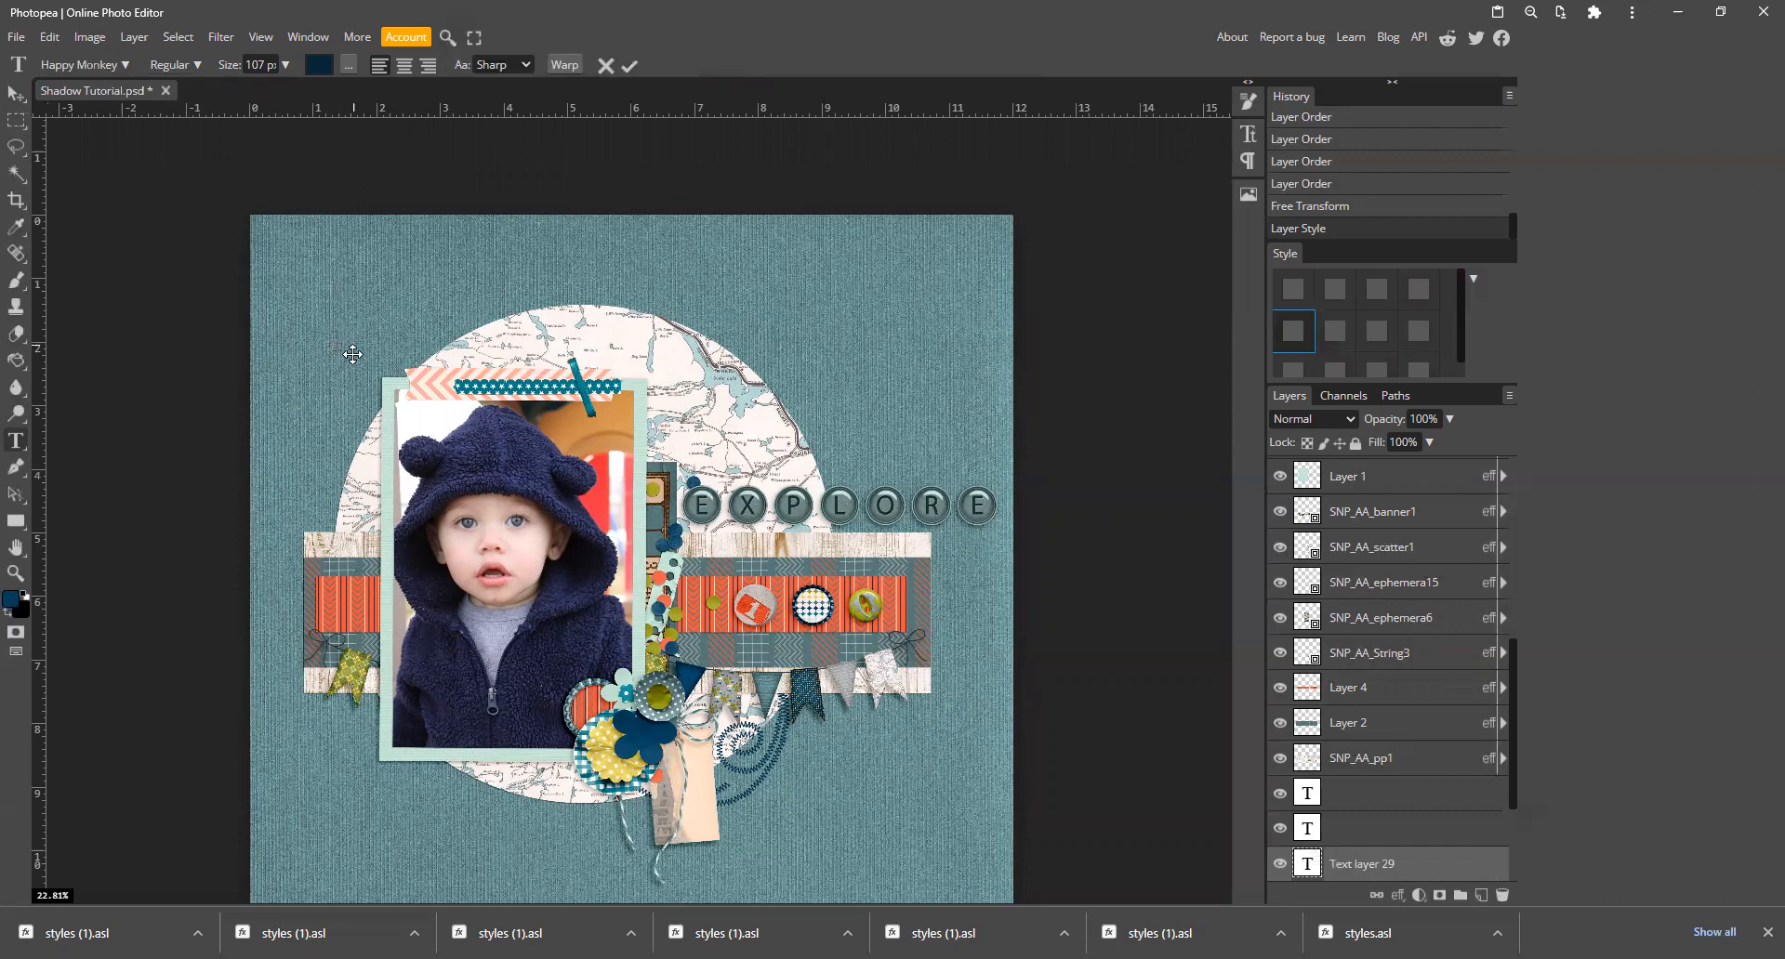
key(ctrl+plus)
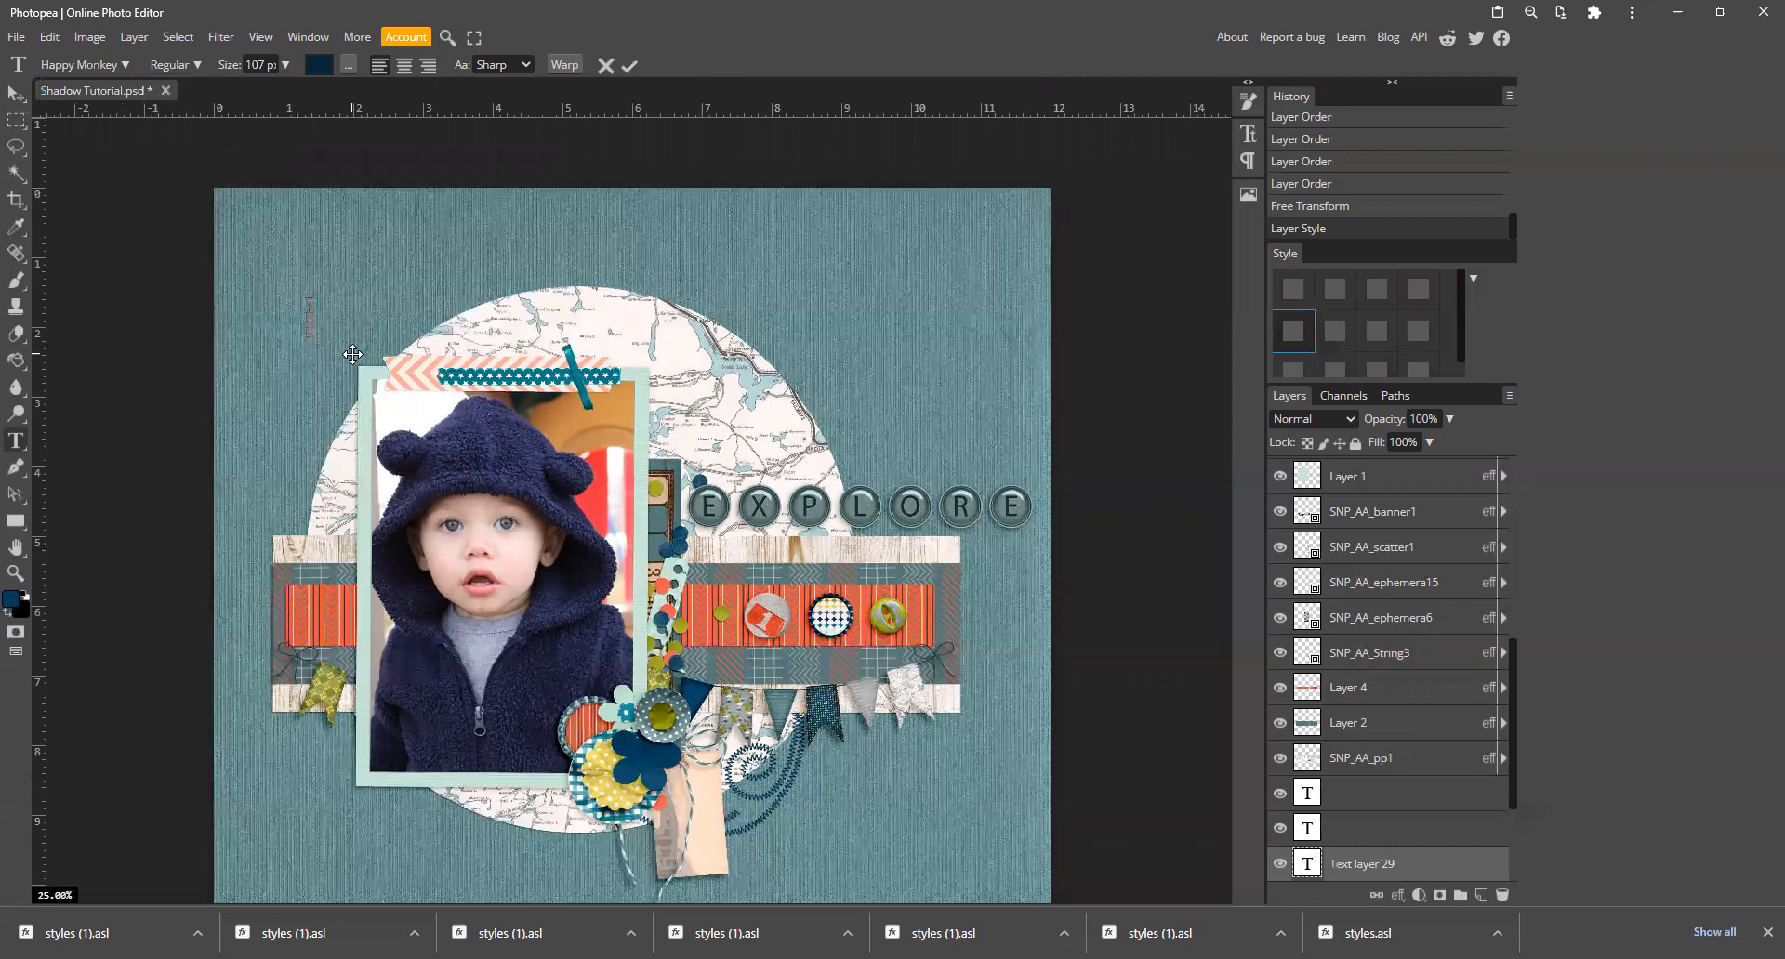
key(ctrl+plus)
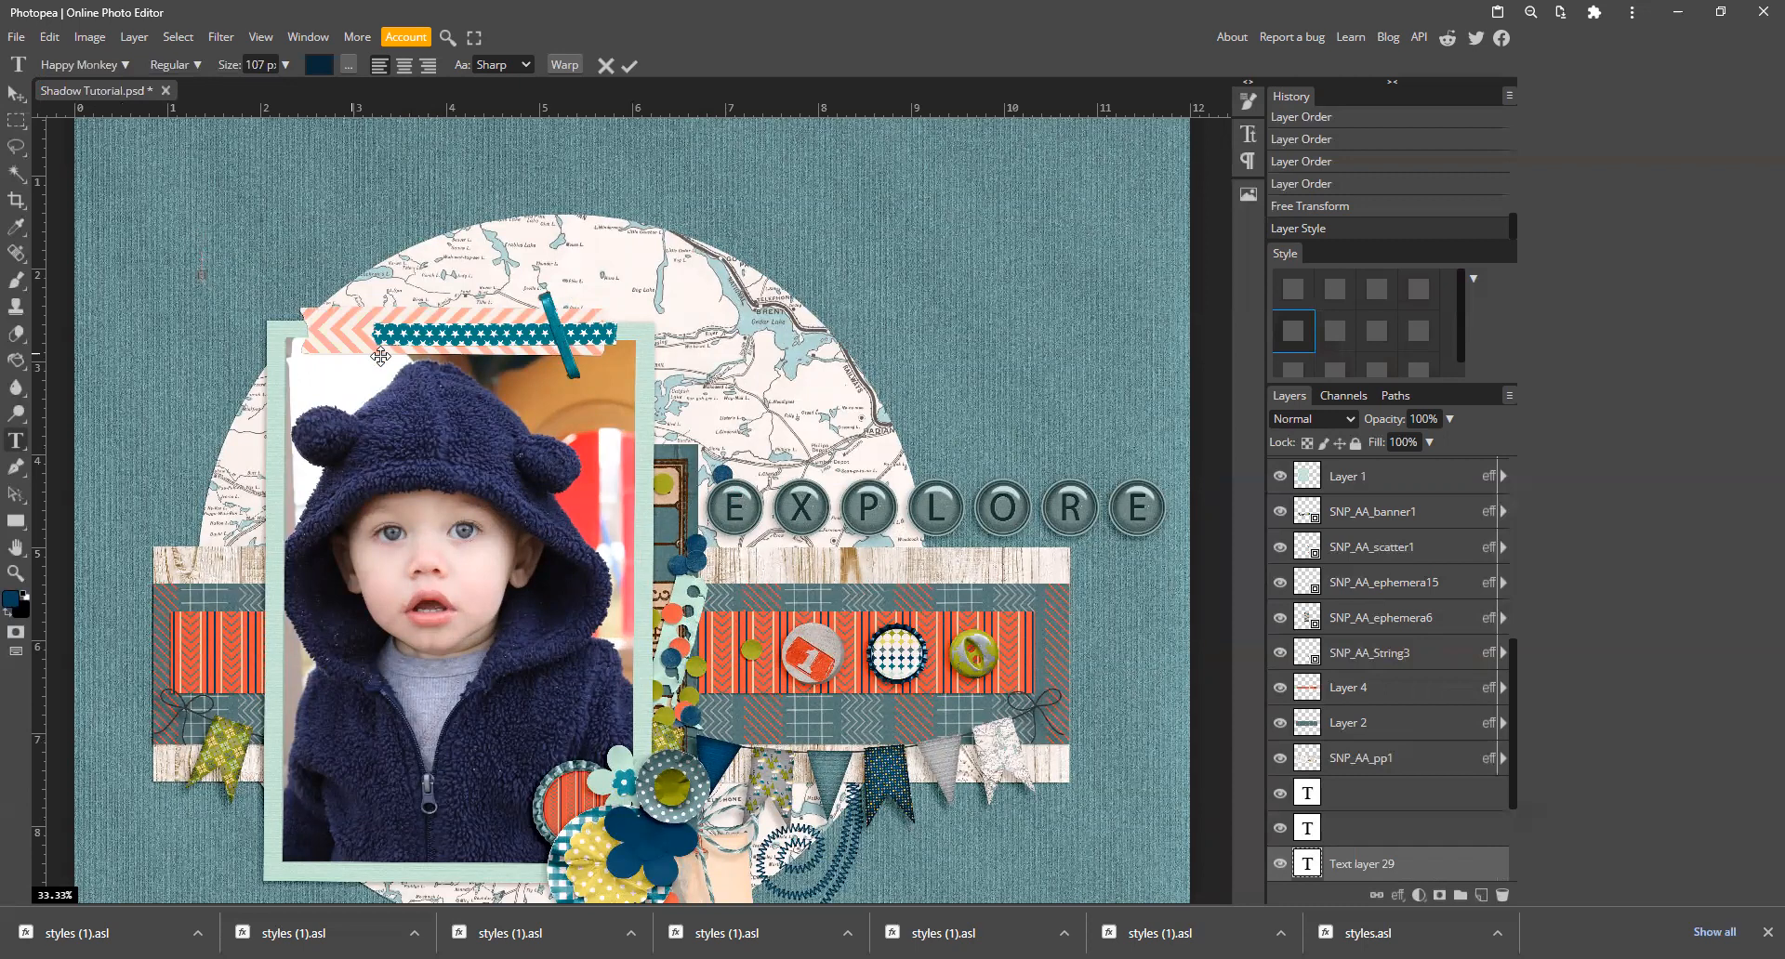
text(September)
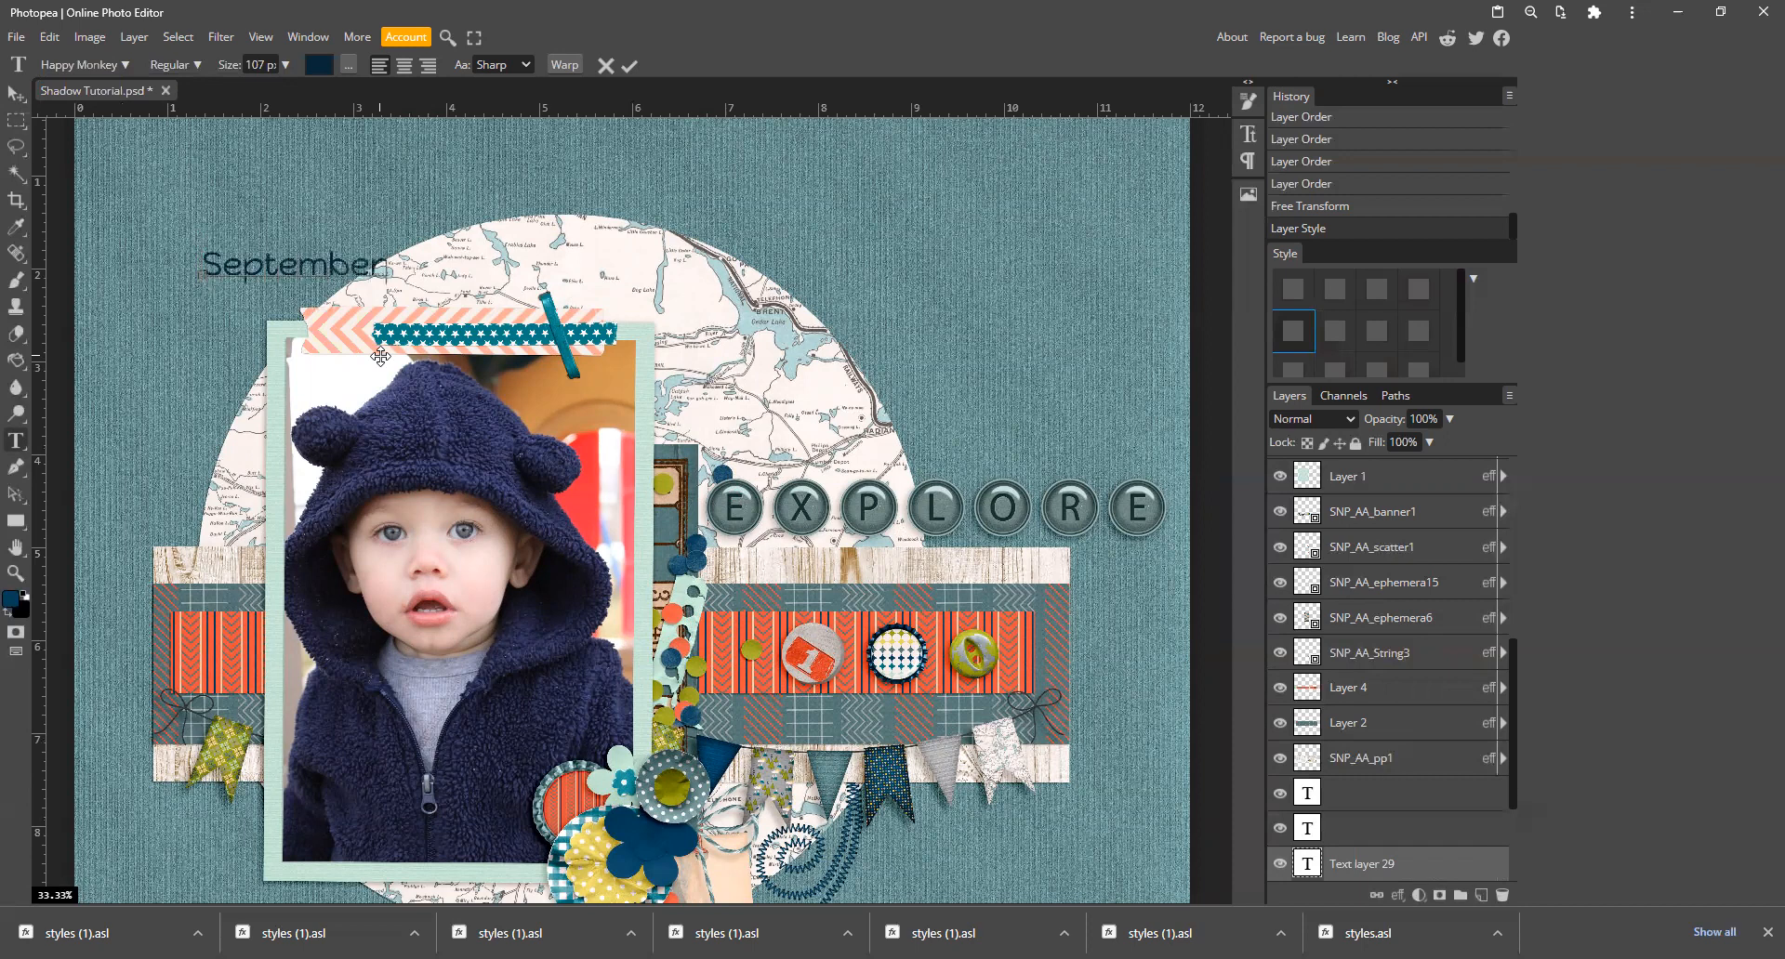
text( 2021)
click(629, 67)
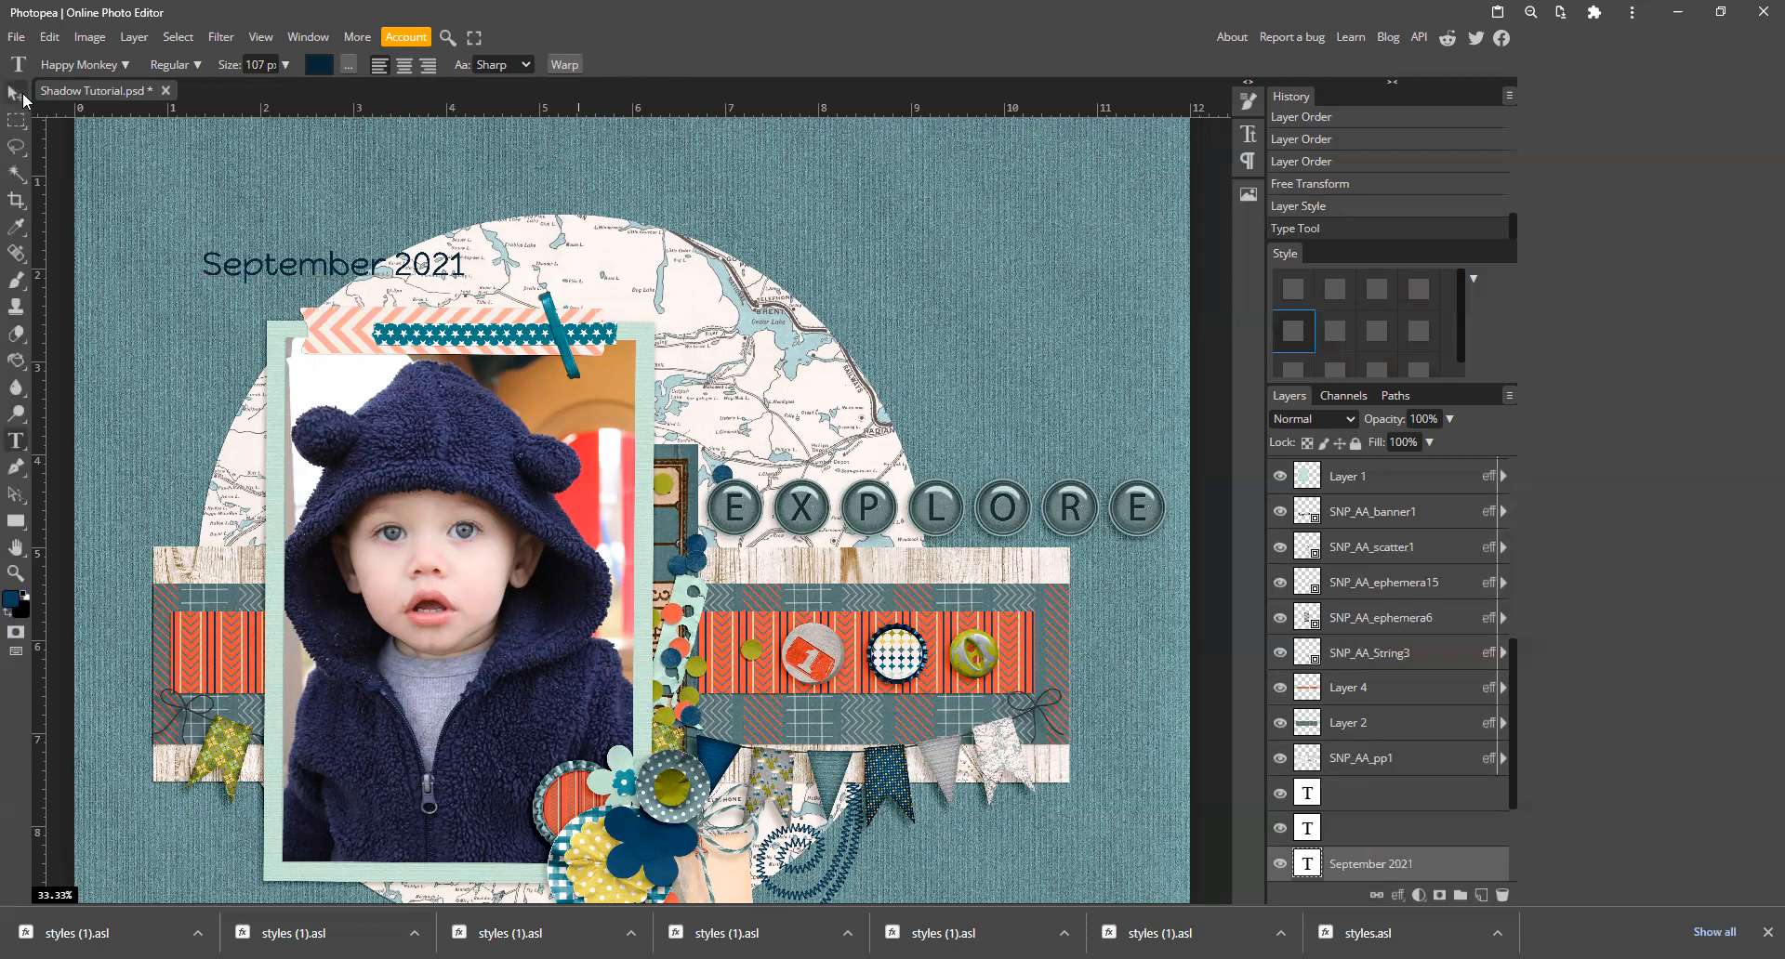
Step: Move the "September 2021" text down to just below the photo frame, over the map circle's lower edge
click(16, 93)
drag(338, 279, 683, 939)
scroll(730, 600, down, 2)
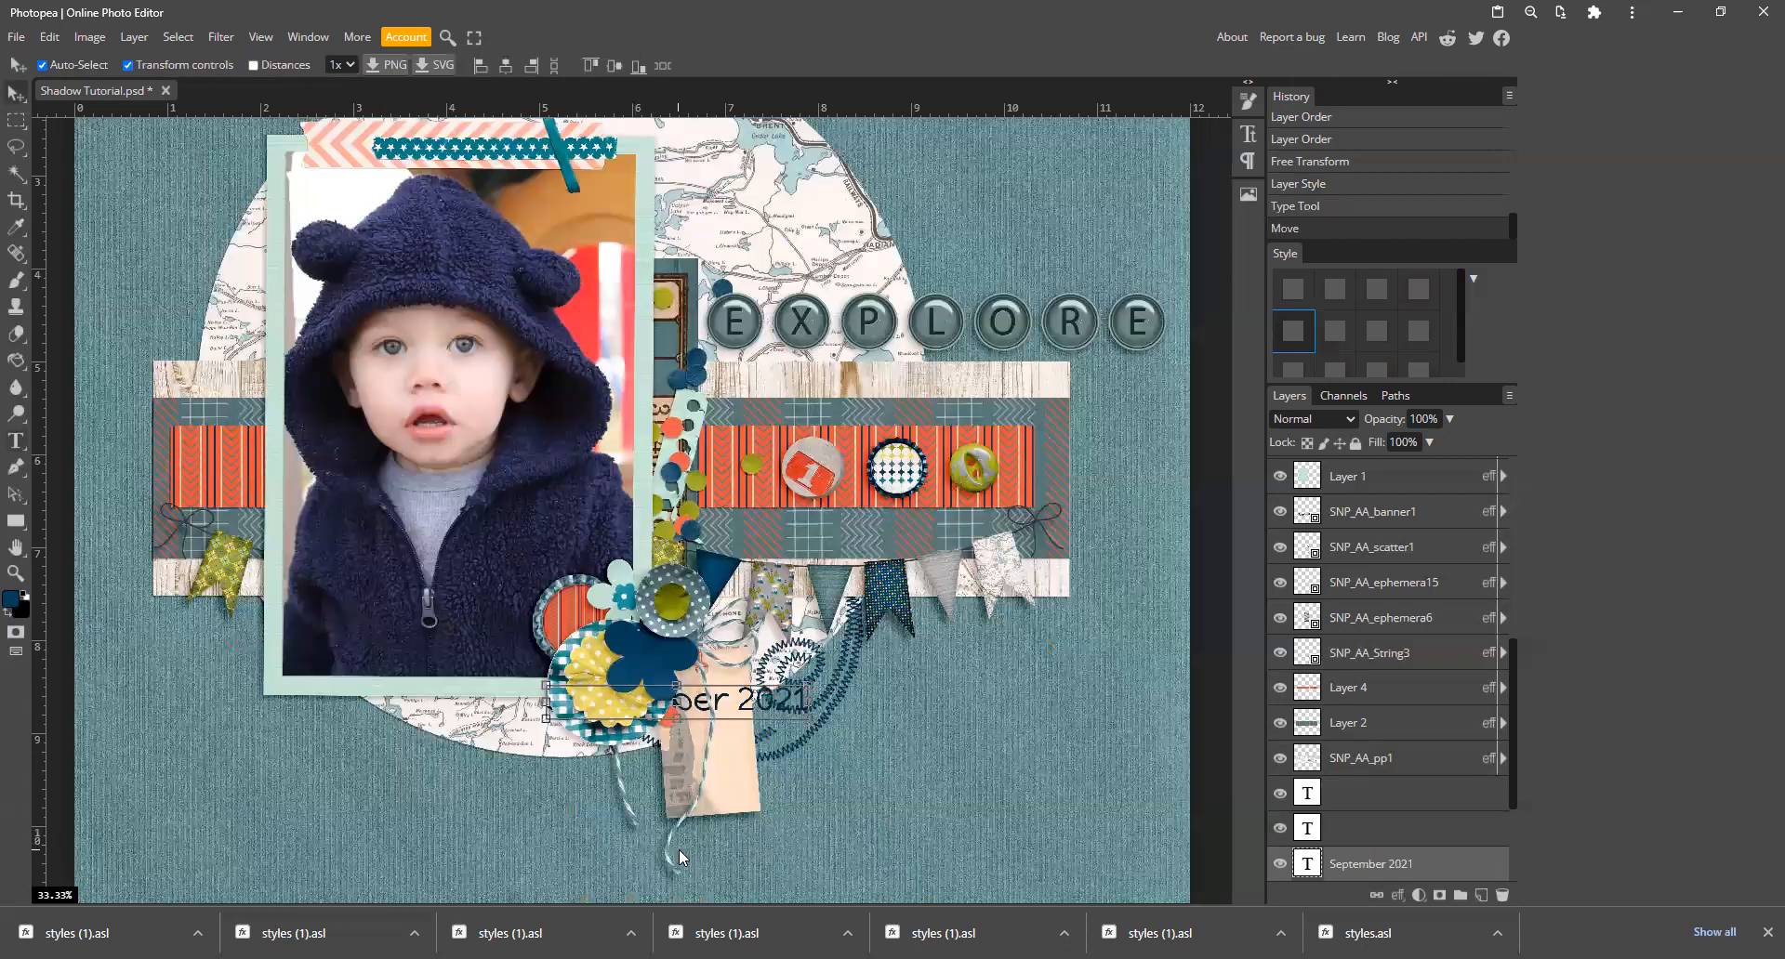
scroll(744, 518, down, 2)
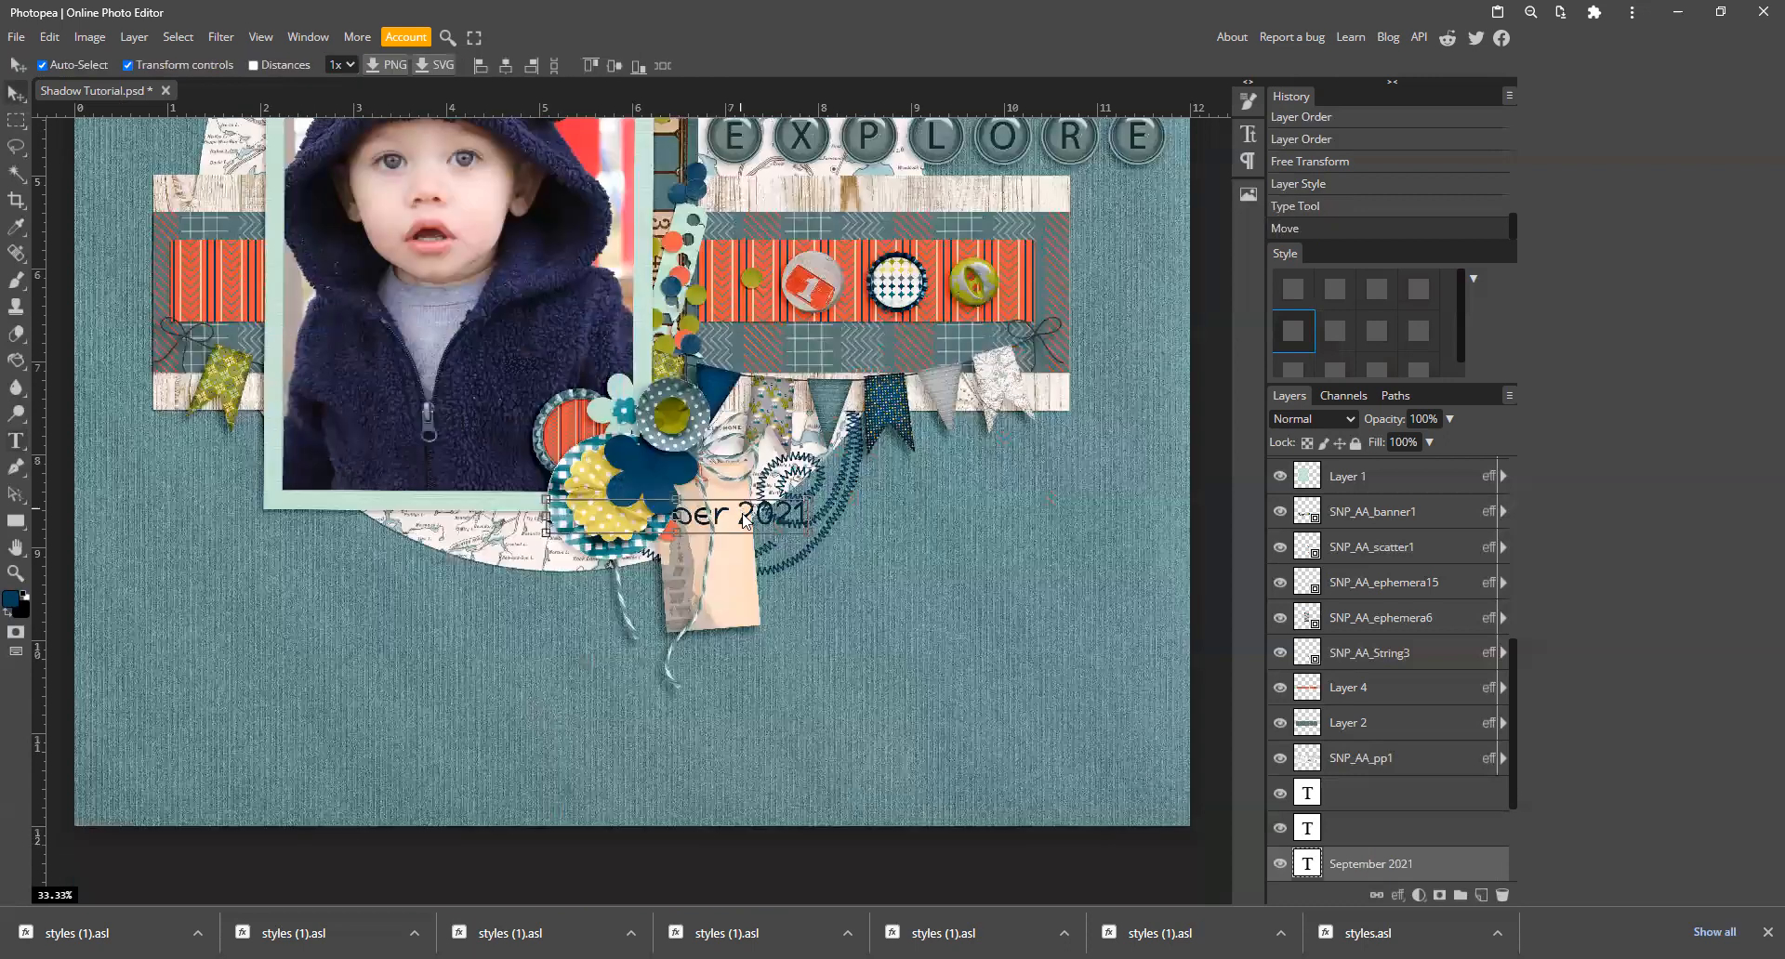
drag(744, 523, 474, 537)
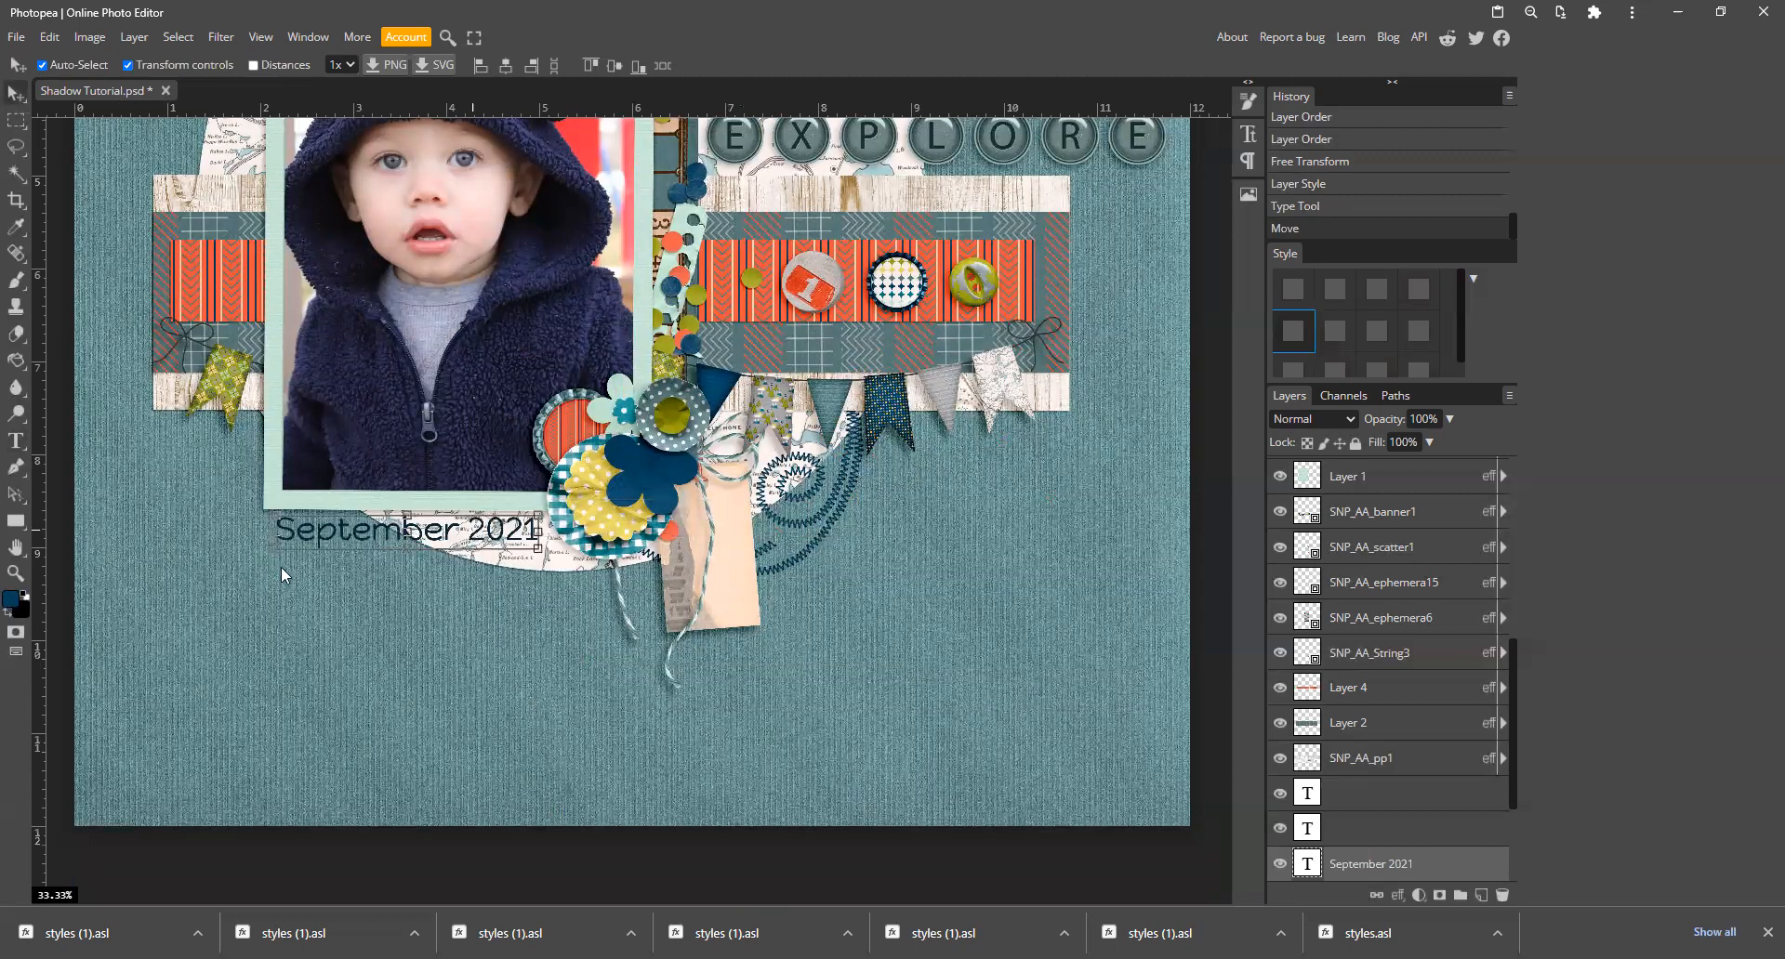
Step: Shrink the date text to 53.62% width and 63.23% height, rotate it 84.4° and fit it along the tag's right edge
drag(276, 547, 744, 566)
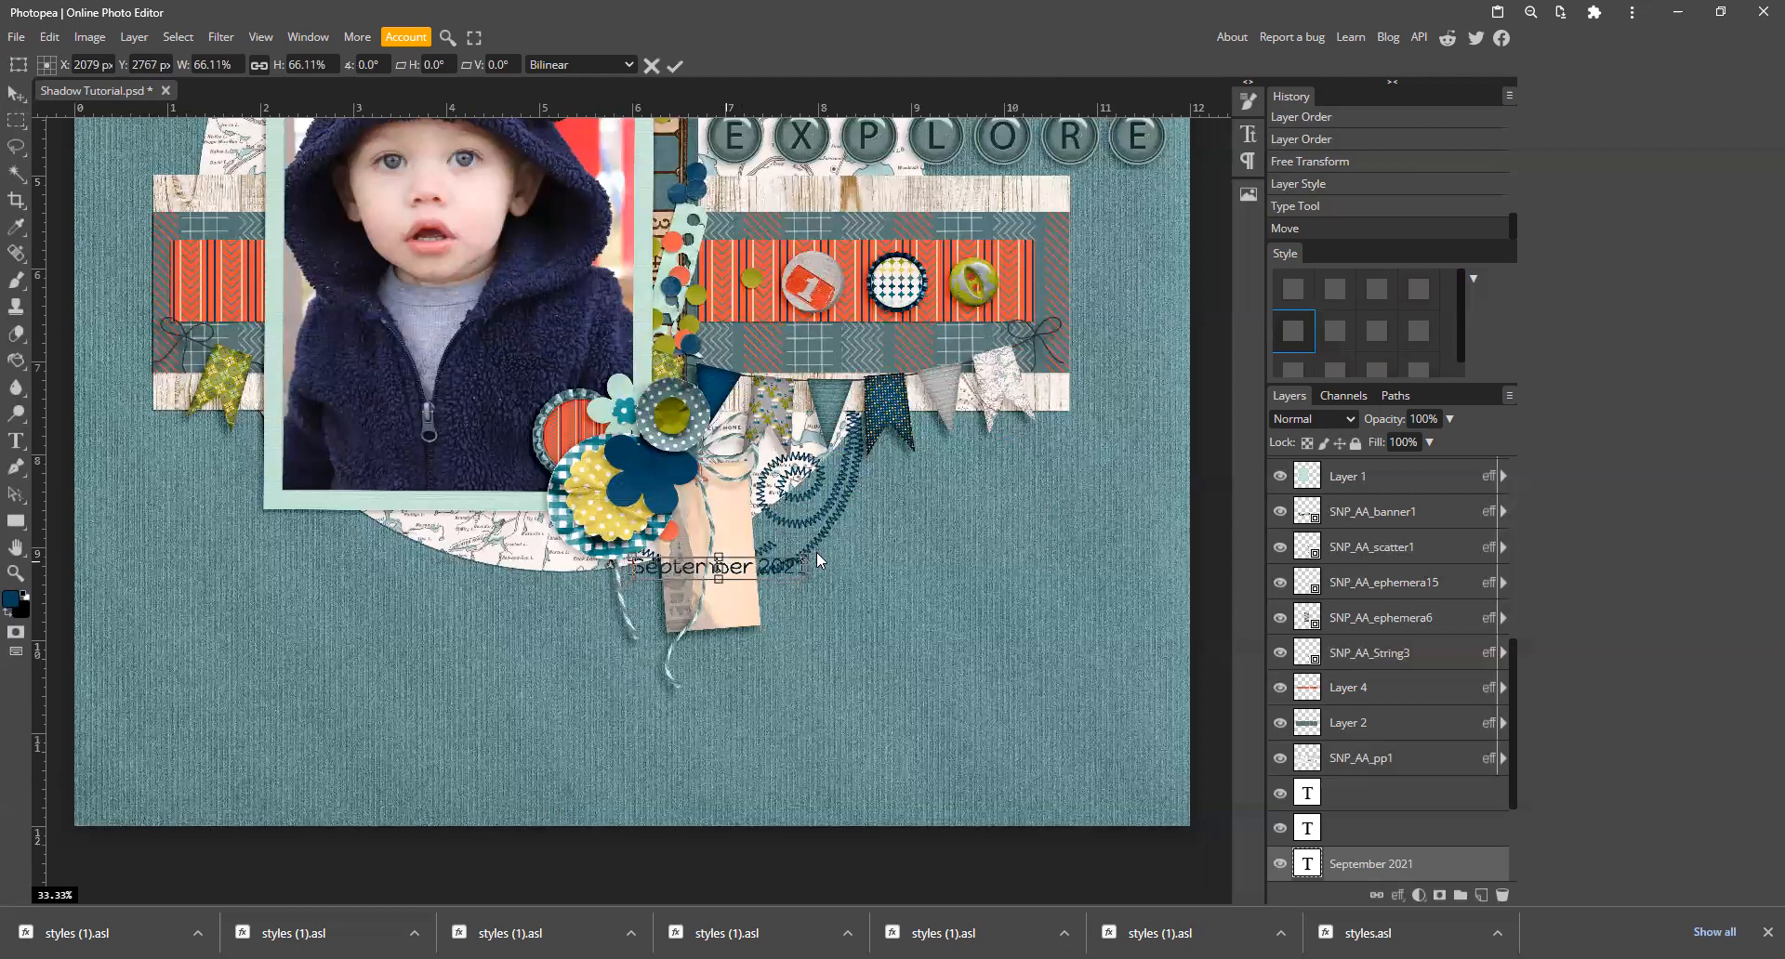
drag(809, 567, 737, 584)
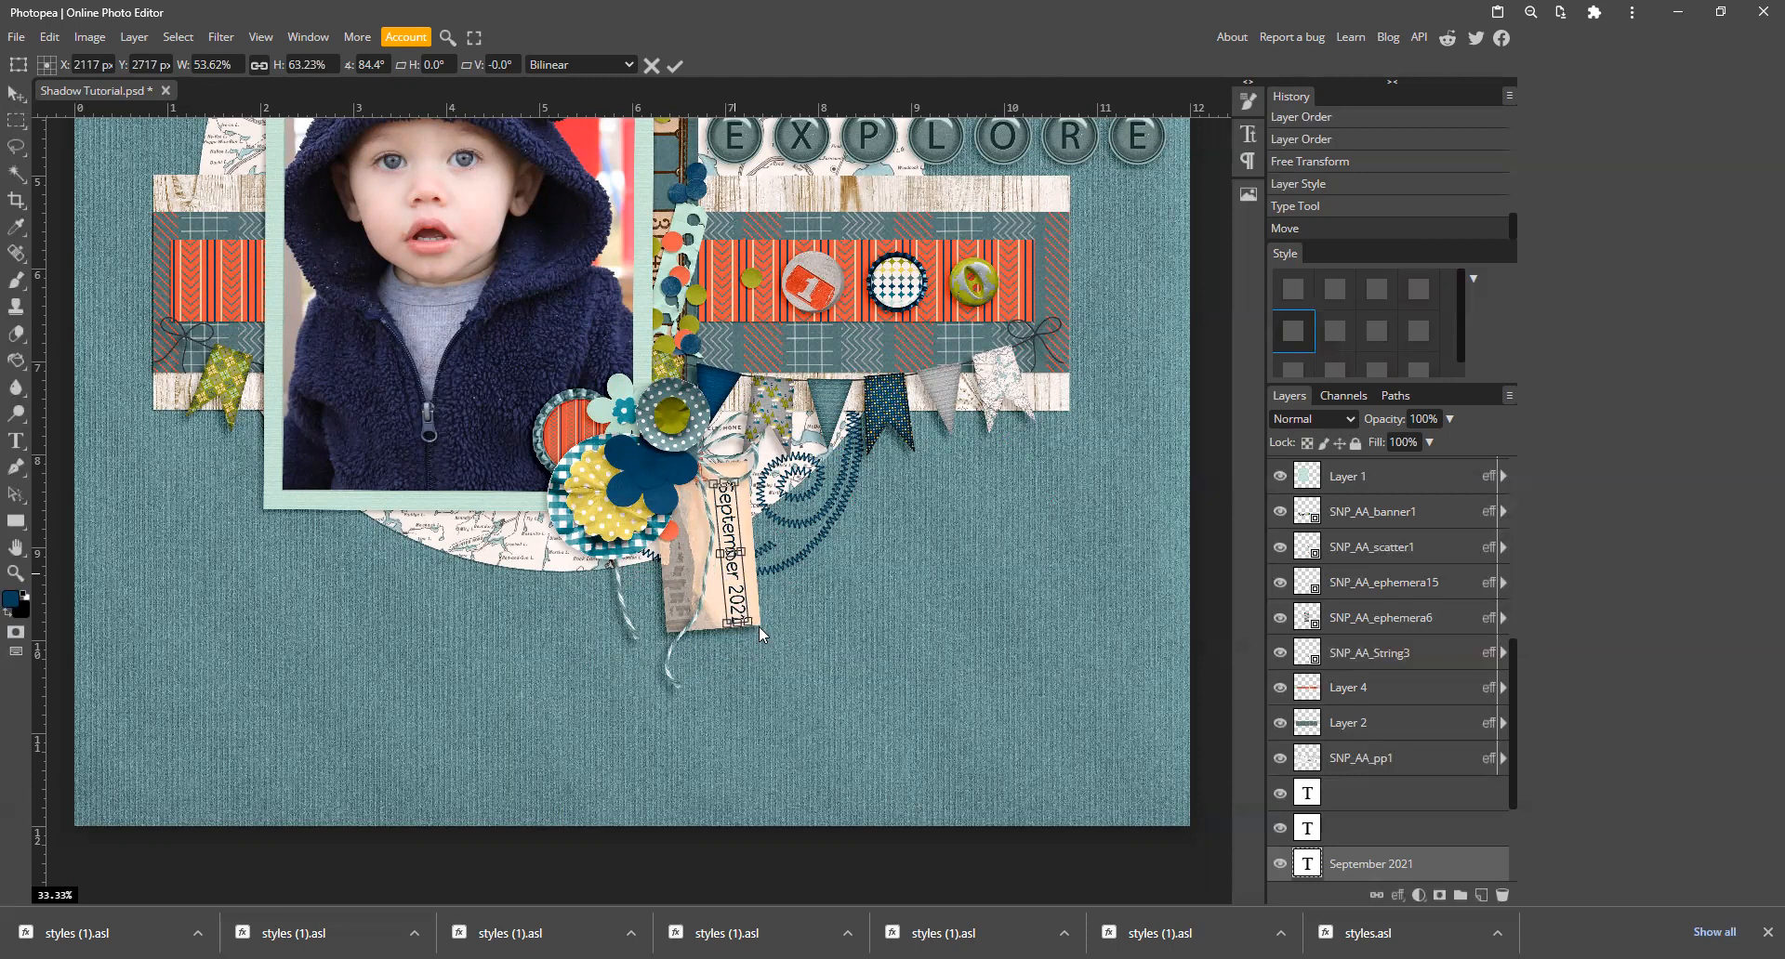
click(677, 71)
Step: Select the SNP_AA_cardstock10 background and draw a paragraph text box above the EXPLORE title, right of the map circle's top
click(870, 633)
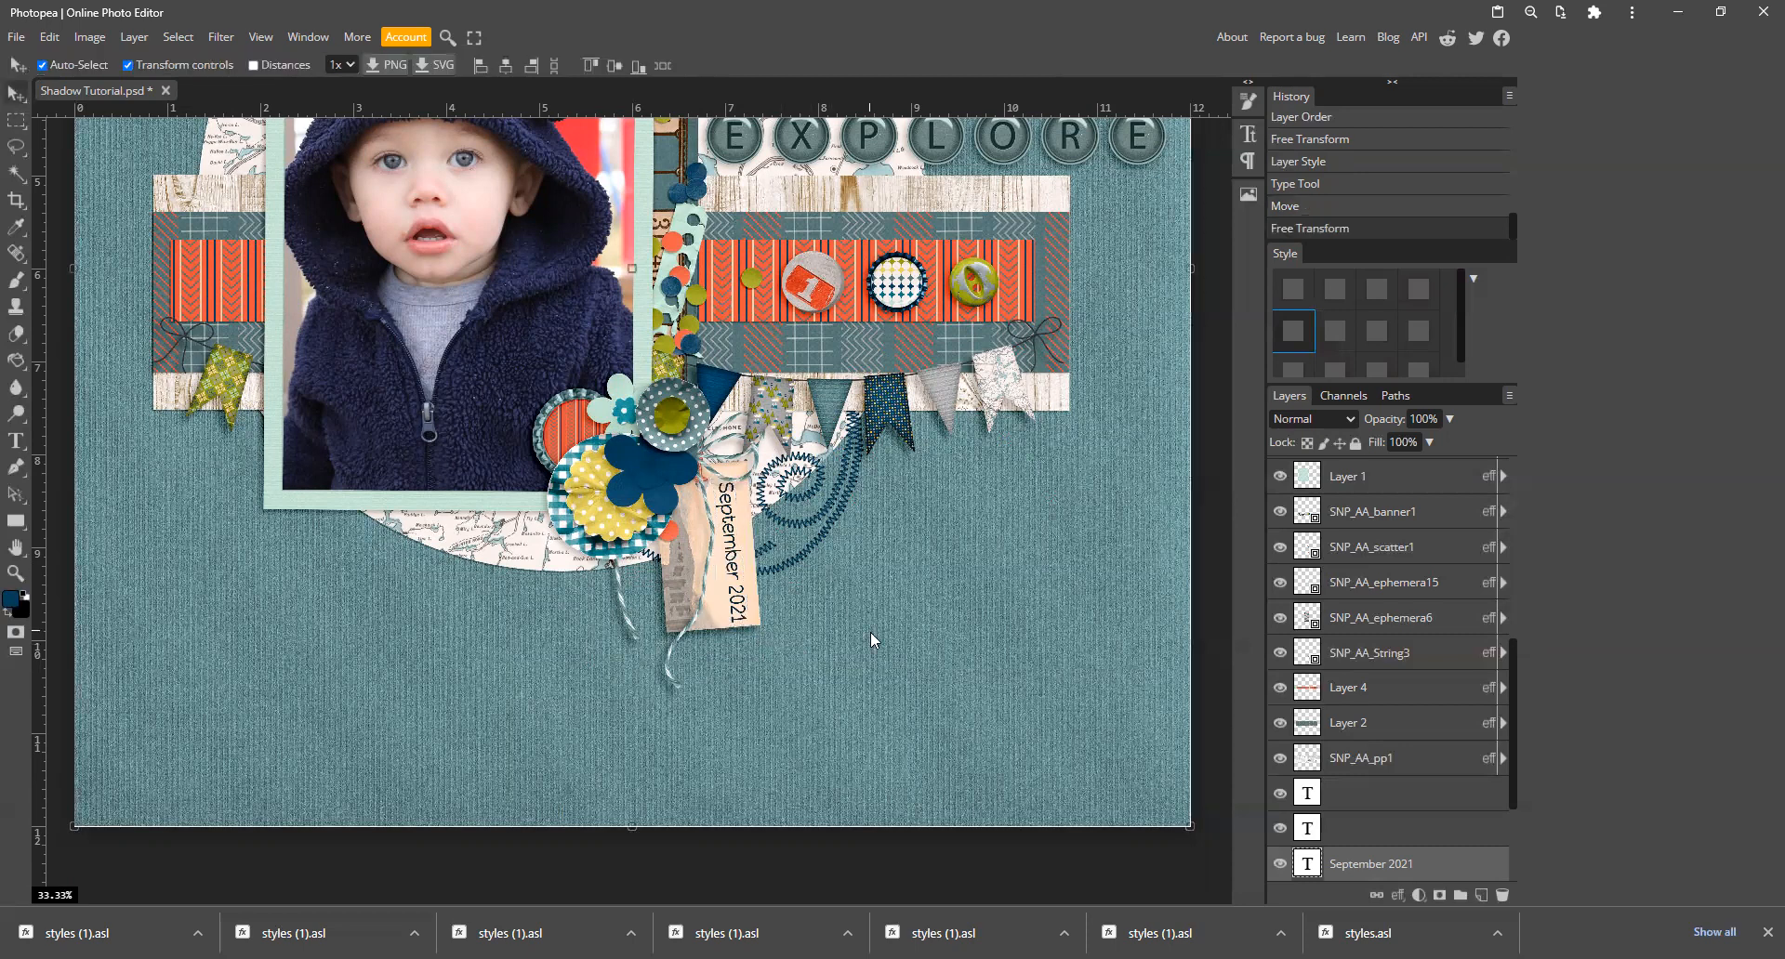
scroll(887, 757, up, 3)
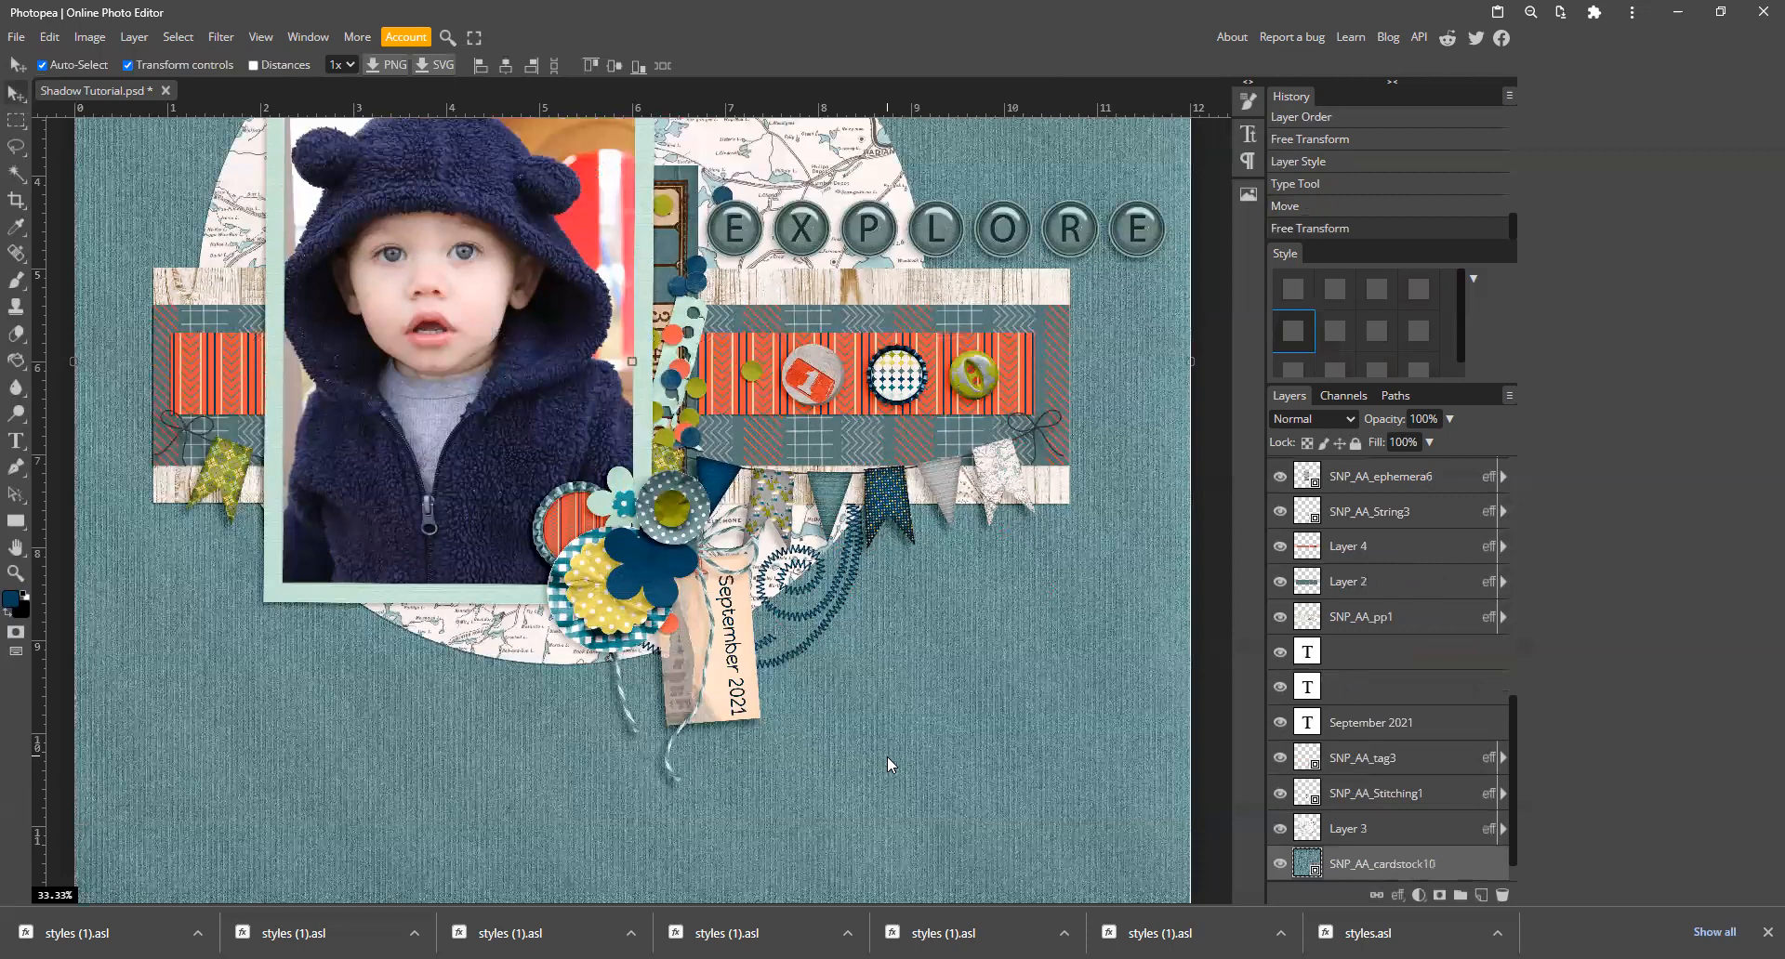
scroll(887, 757, up, 1)
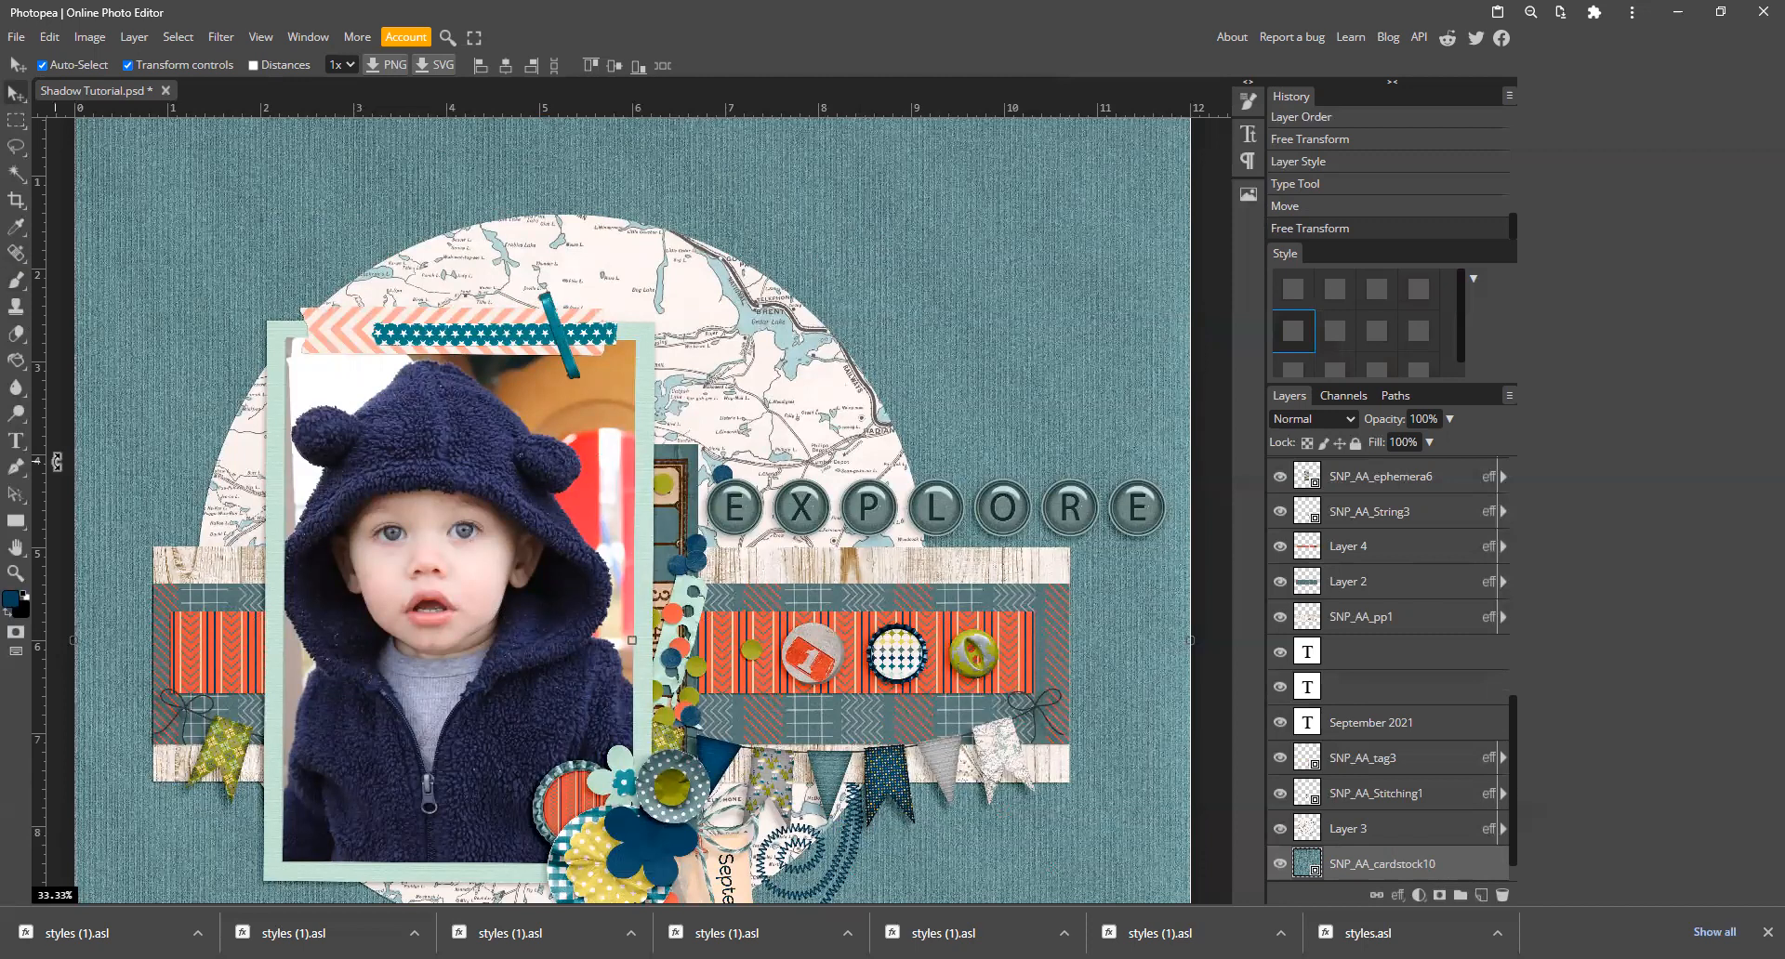
click(16, 441)
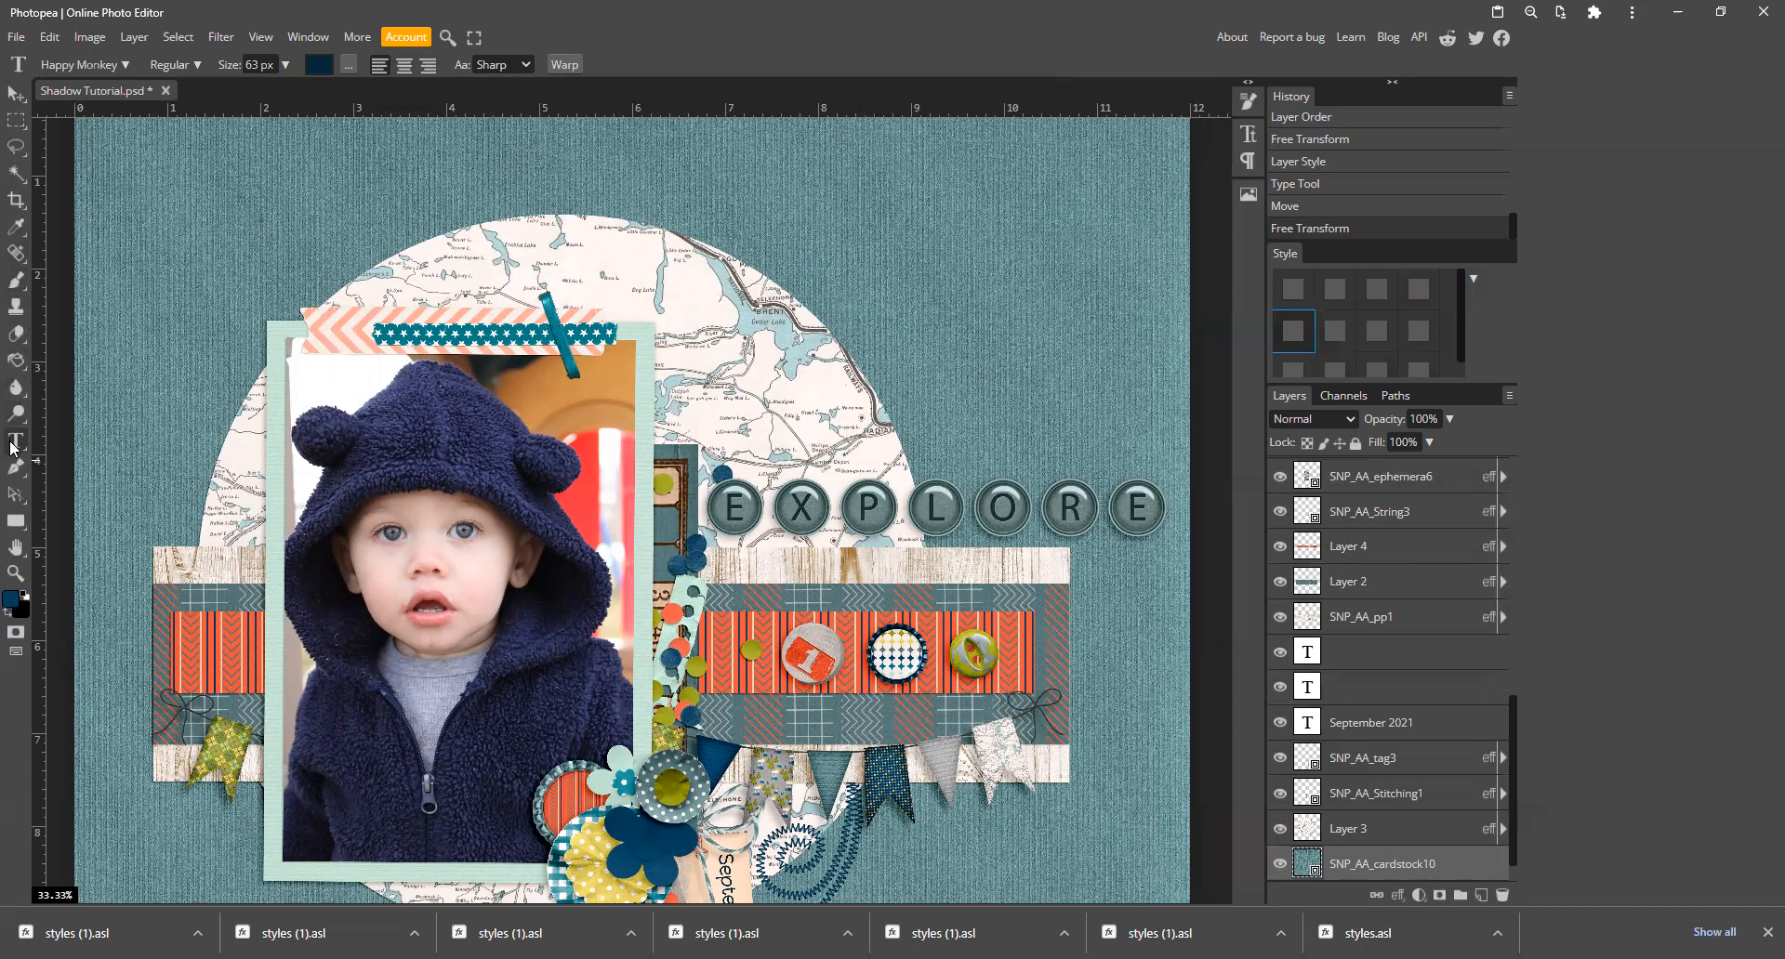
drag(775, 167, 1121, 467)
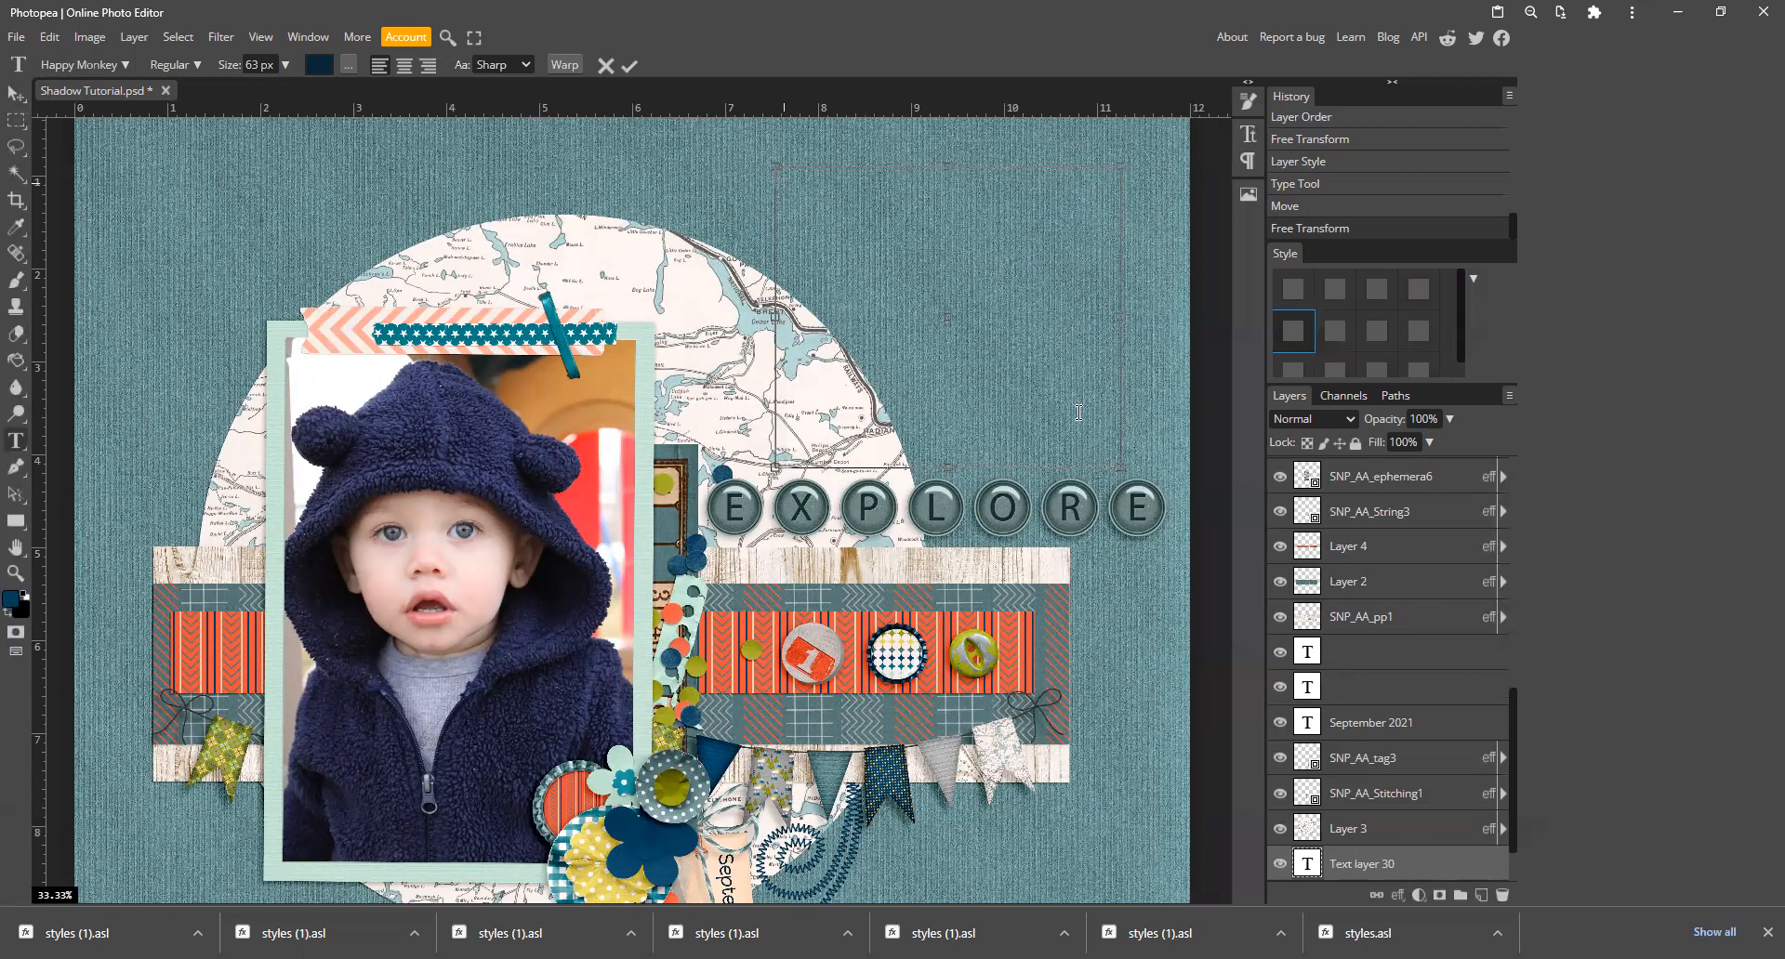
Step: Enter the journaling "Today we played in the back yard. I had so much fun playing in my car."
text(Today we played in the ba)
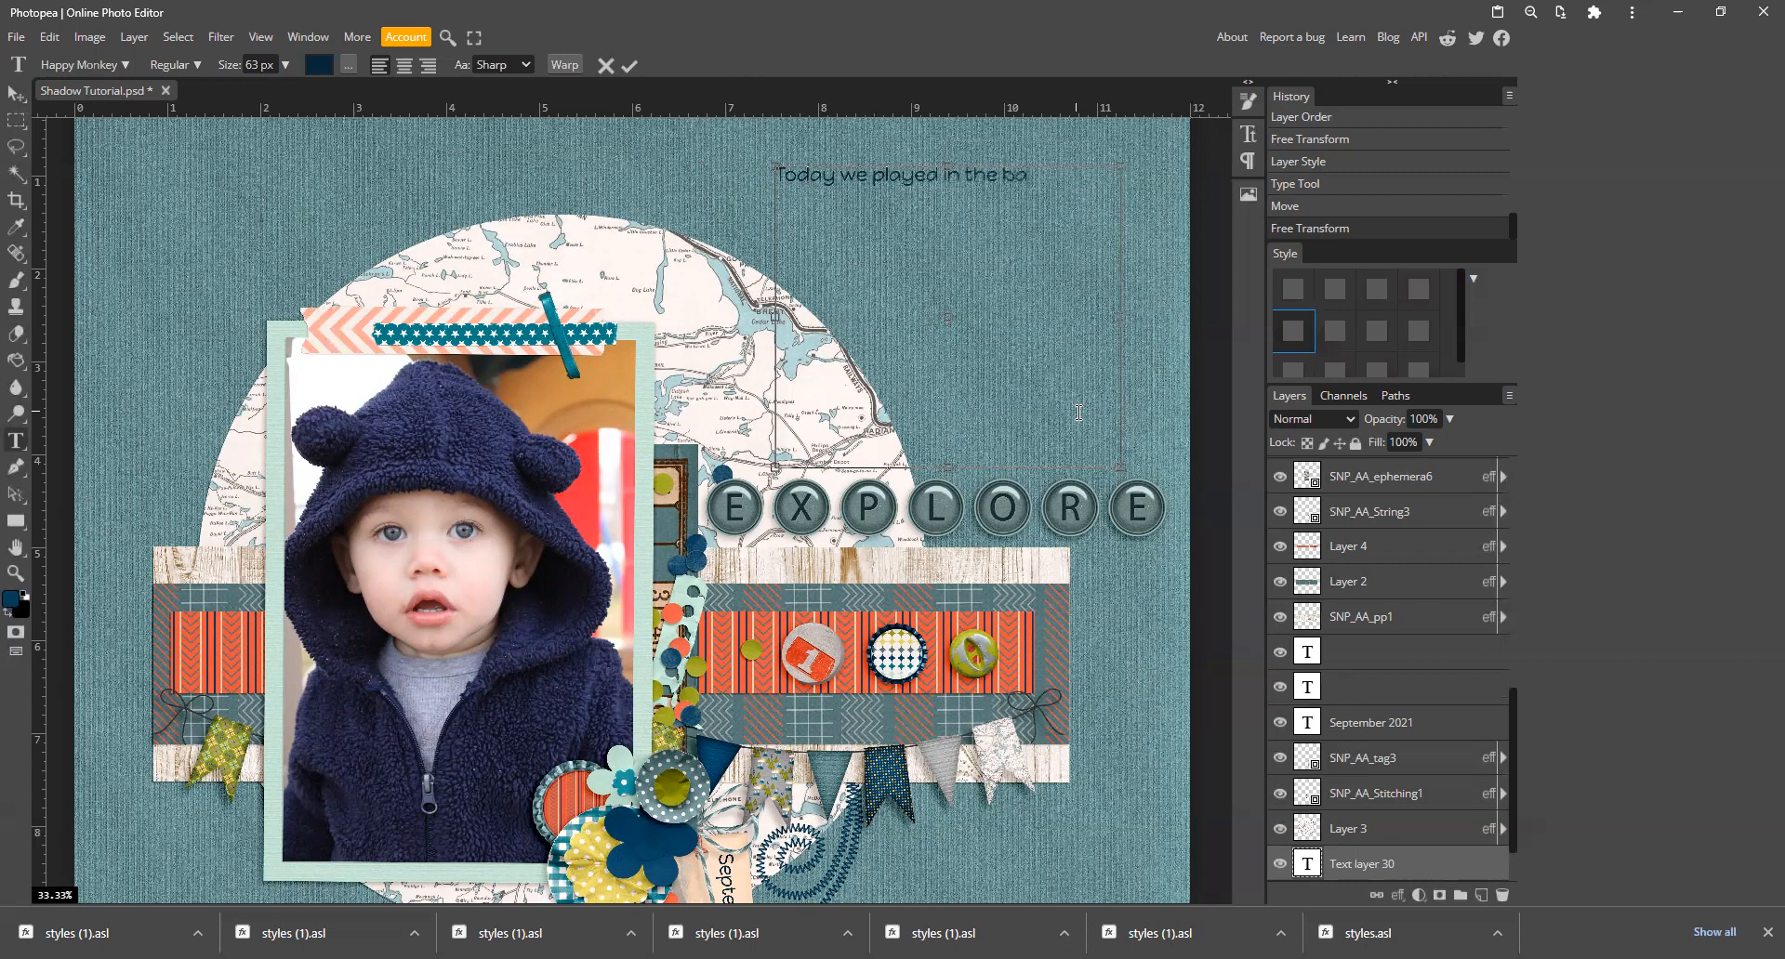
text(ck yard)
text( it)
key(BackSpace)
key(BackSpace)
text(. I had so much fun)
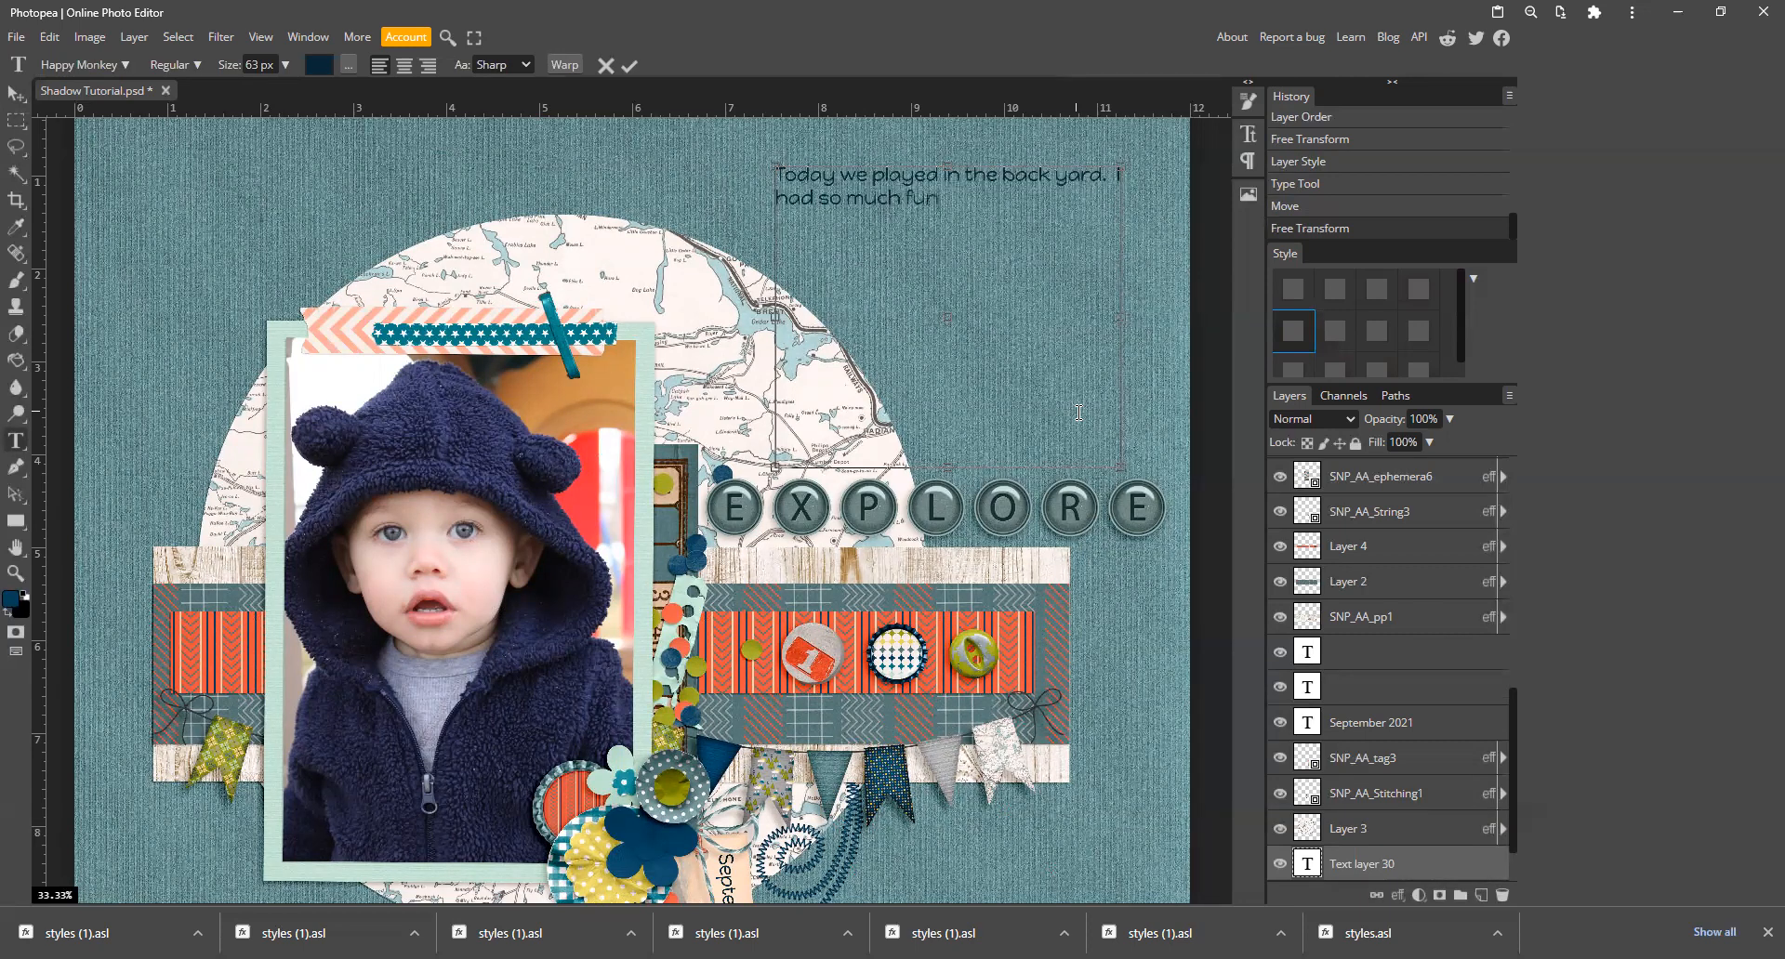
text( playing in my car)
Step: Narrow and shorten the journaling text box so the text wraps into four lines with little empty space below
drag(1122, 316, 983, 314)
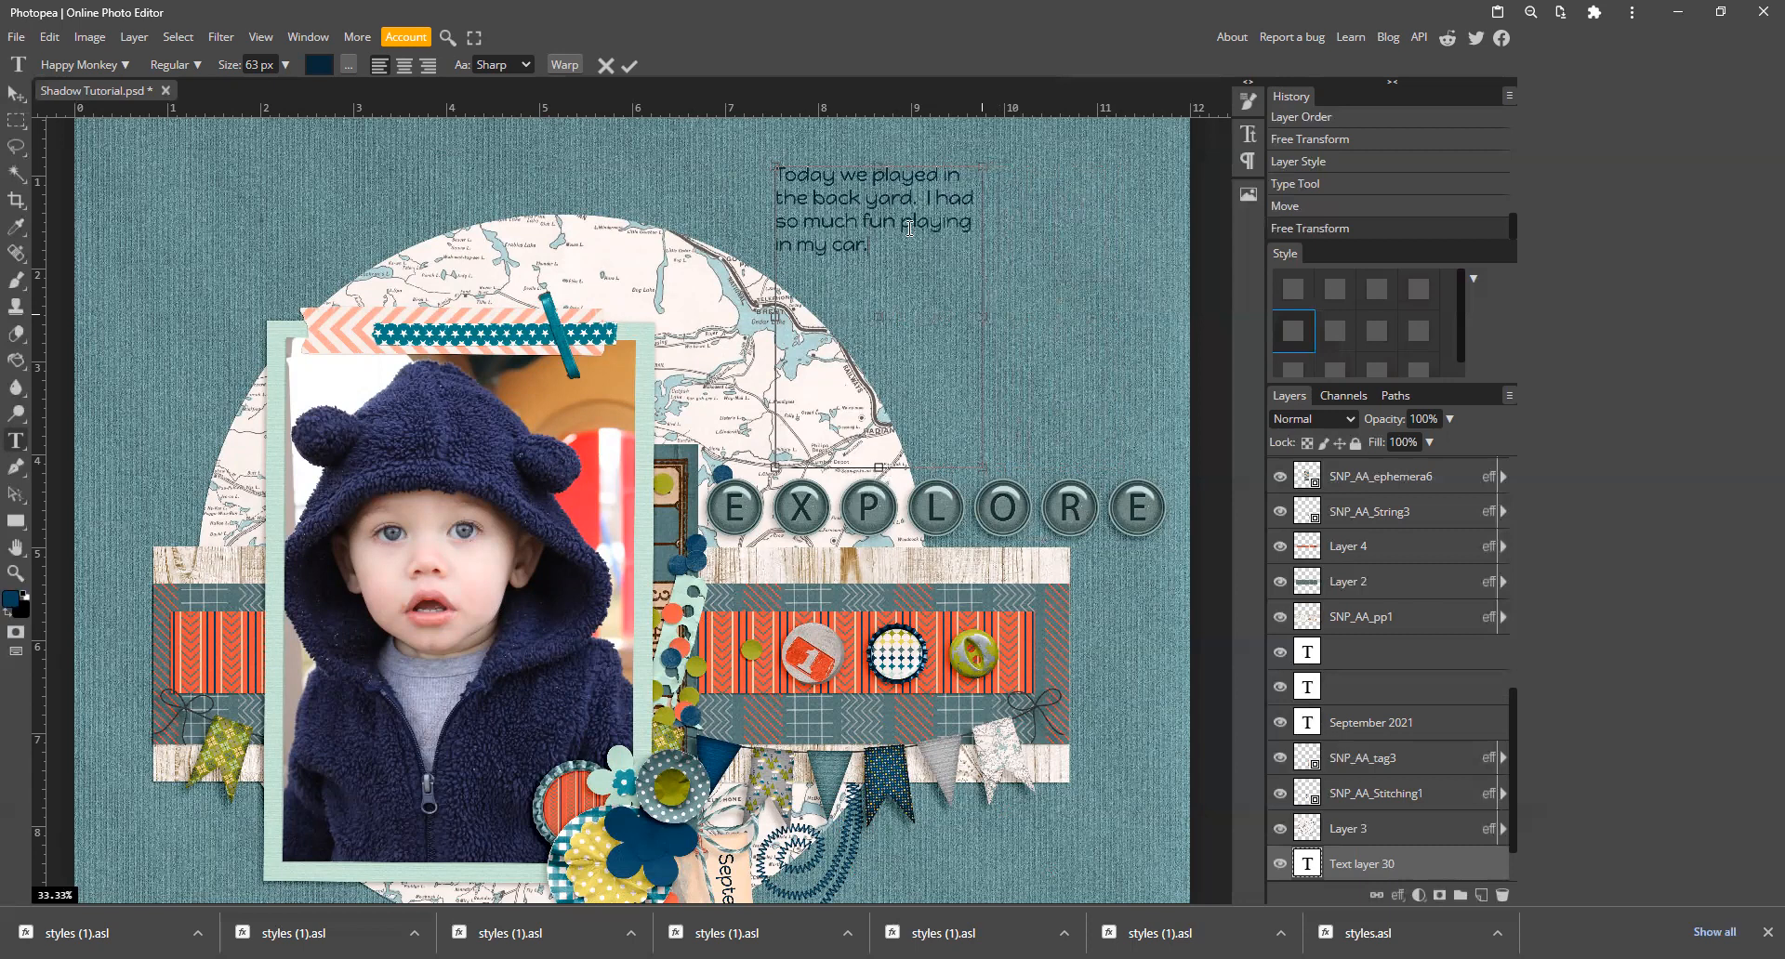
drag(878, 466, 880, 270)
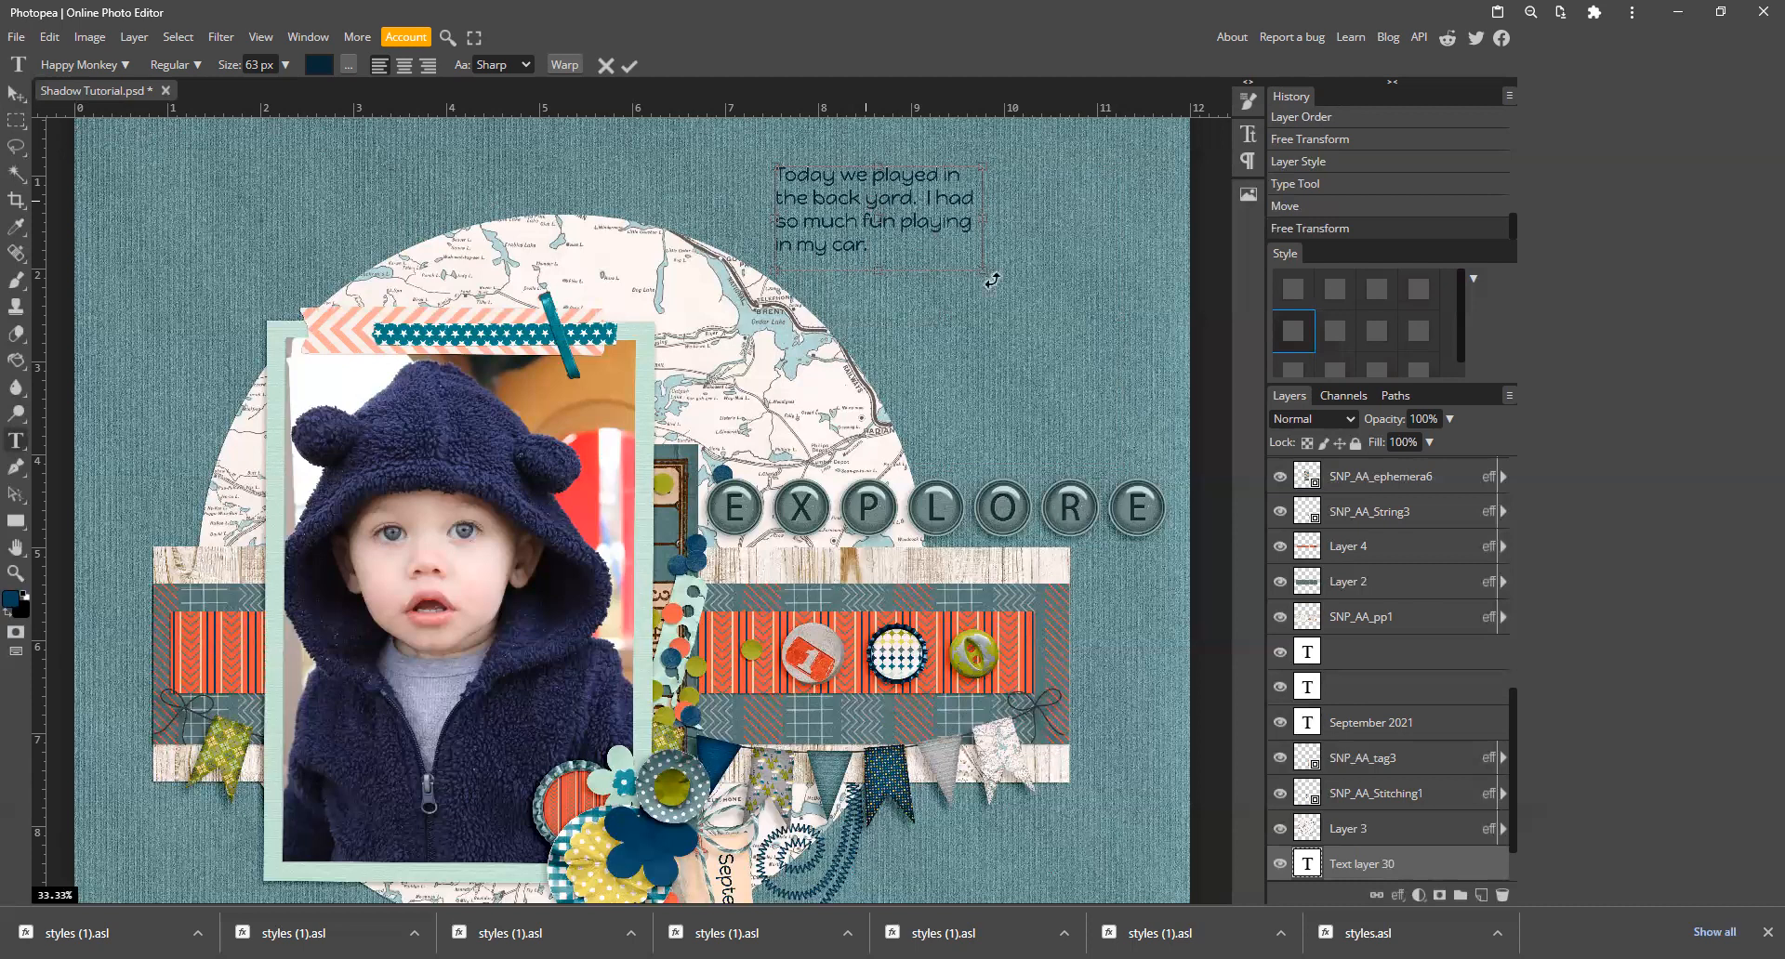
Step: Commit the journaling text, enlarge it proportionally to 107.98% and move it directly above the right half of the EXPLORE title
click(629, 65)
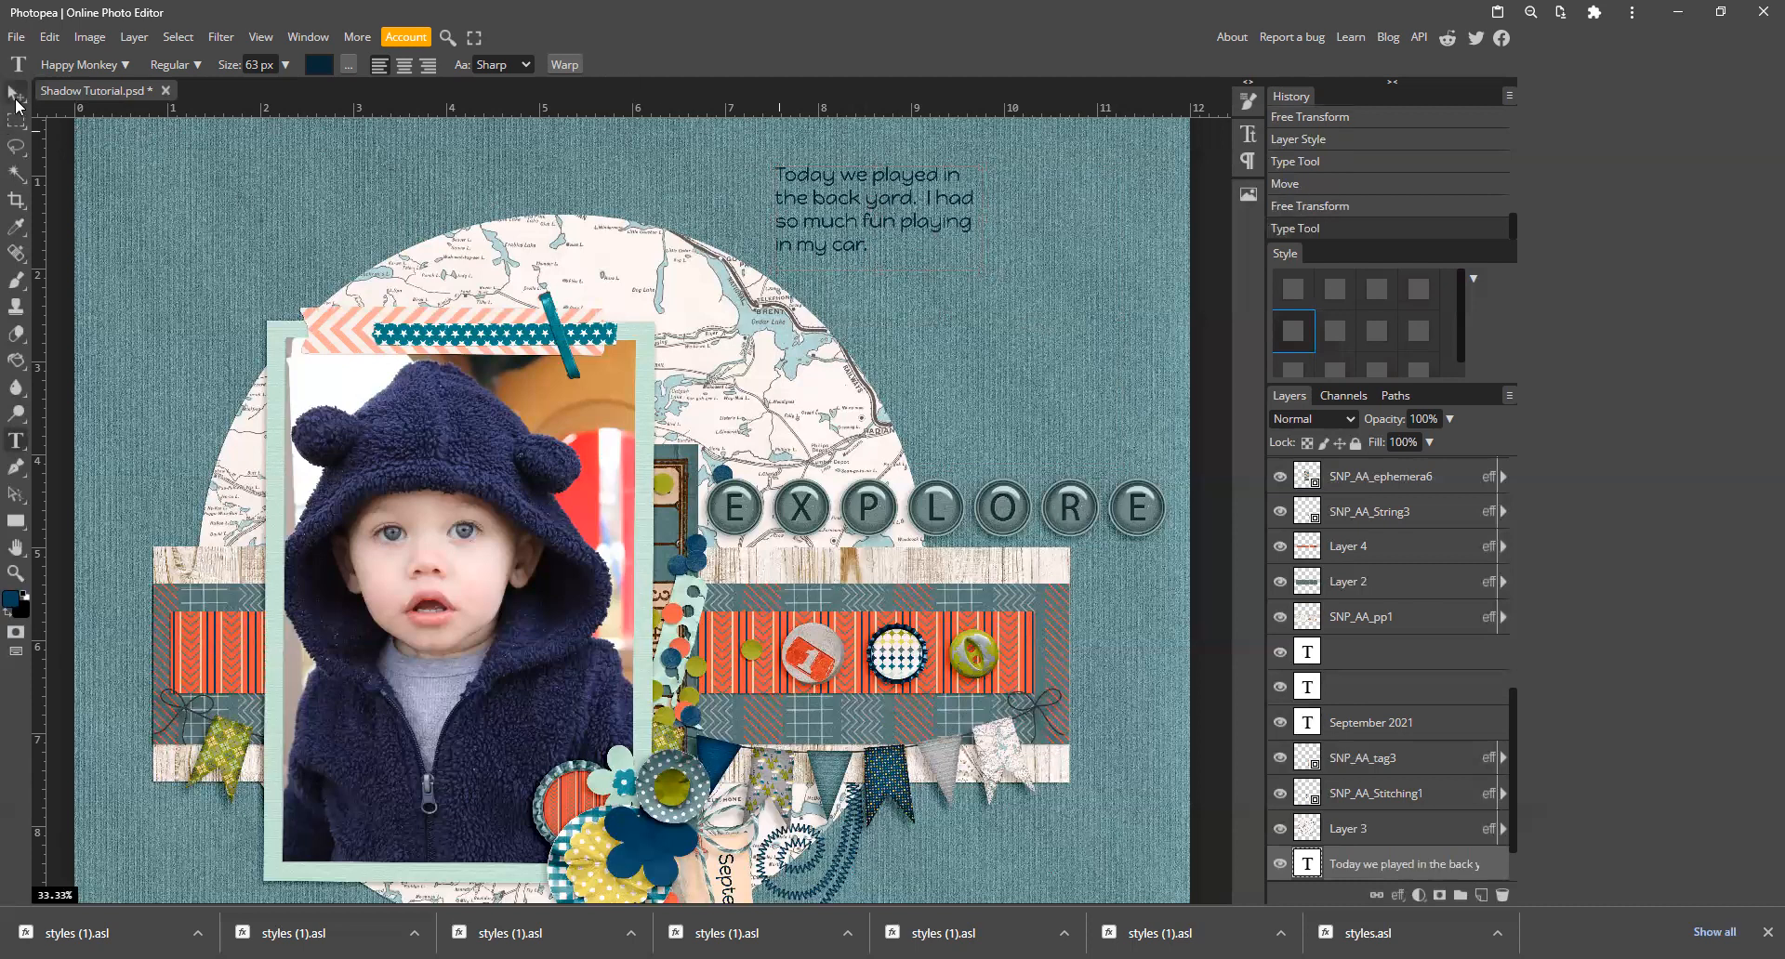
click(16, 94)
mouse_move(978, 255)
mouse_down()
mouse_move(1052, 305)
mouse_move(989, 283)
mouse_up()
drag(955, 221, 1101, 436)
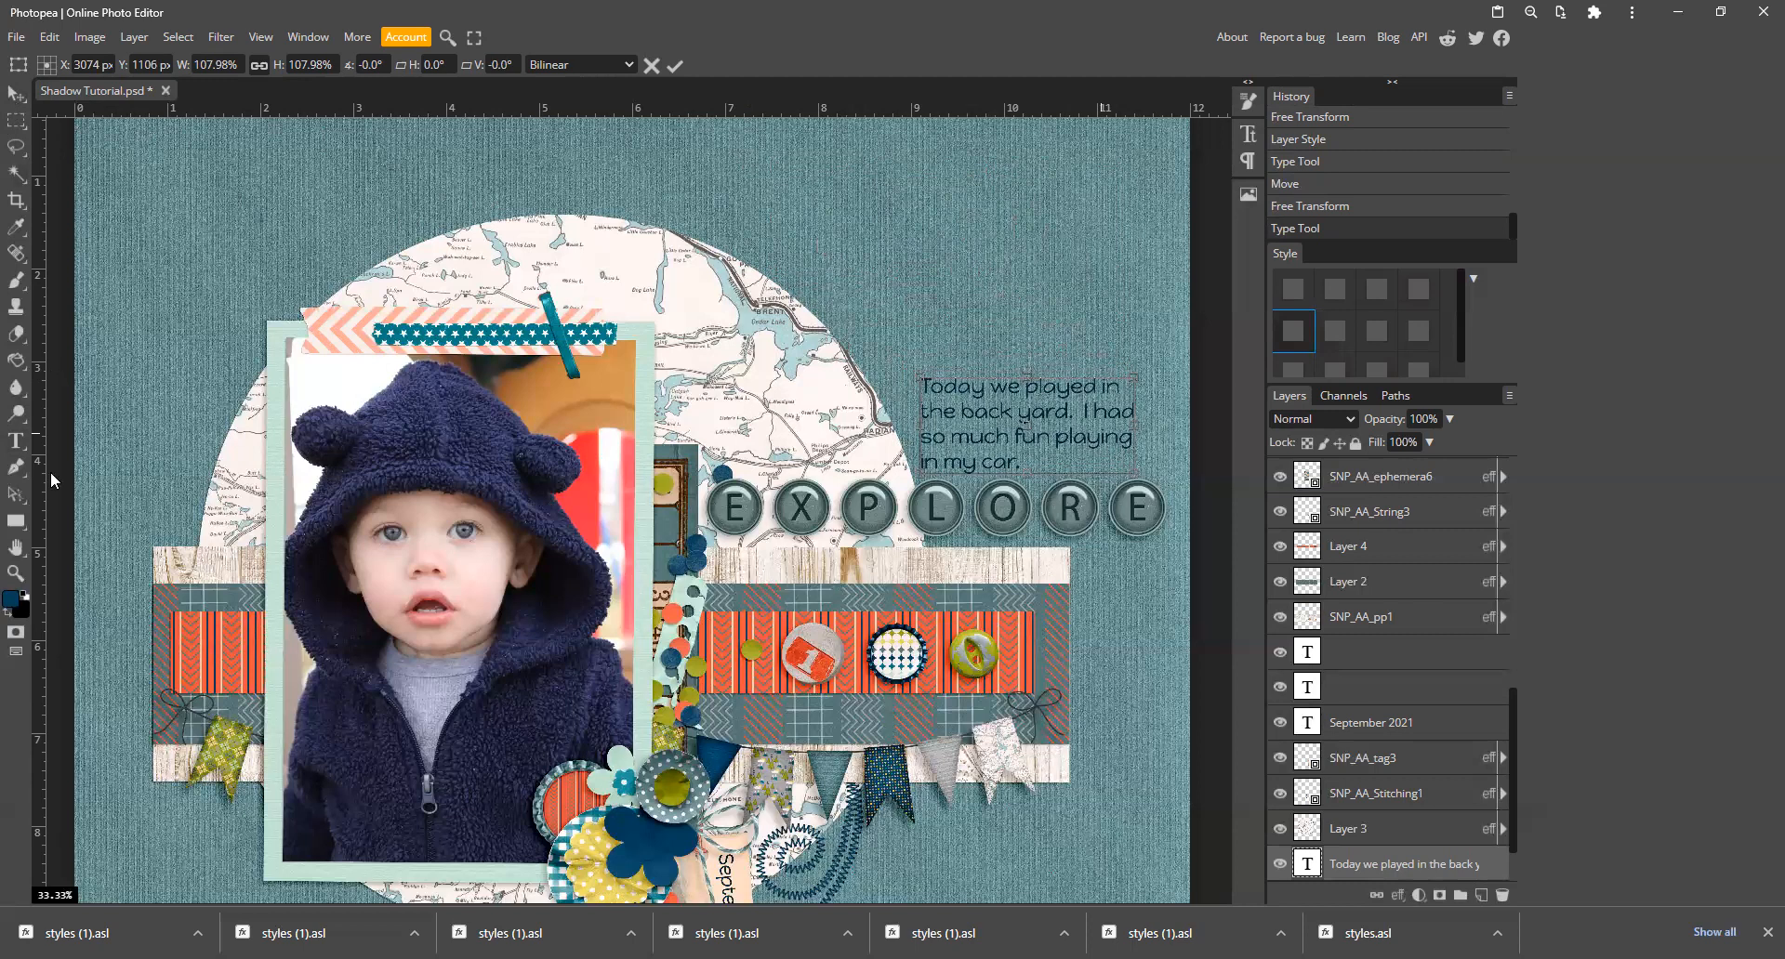
Step: Select all of the journaling text and try a font size of 12 px on it
click(16, 442)
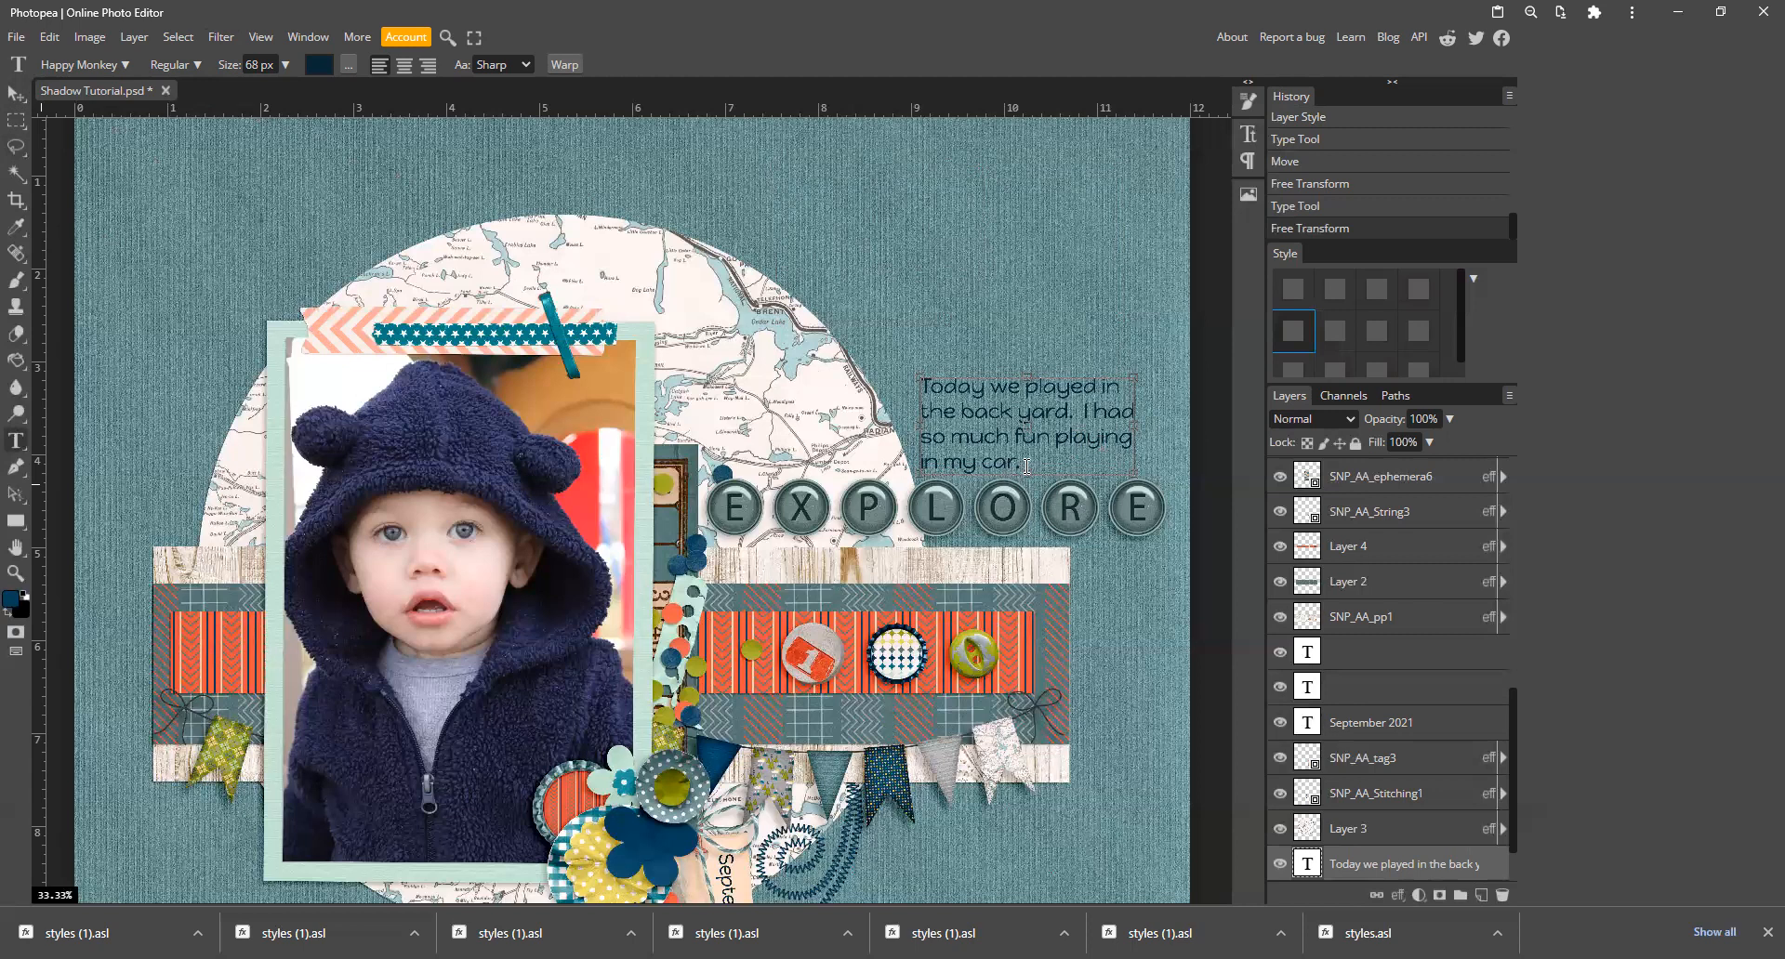
drag(1026, 461, 983, 457)
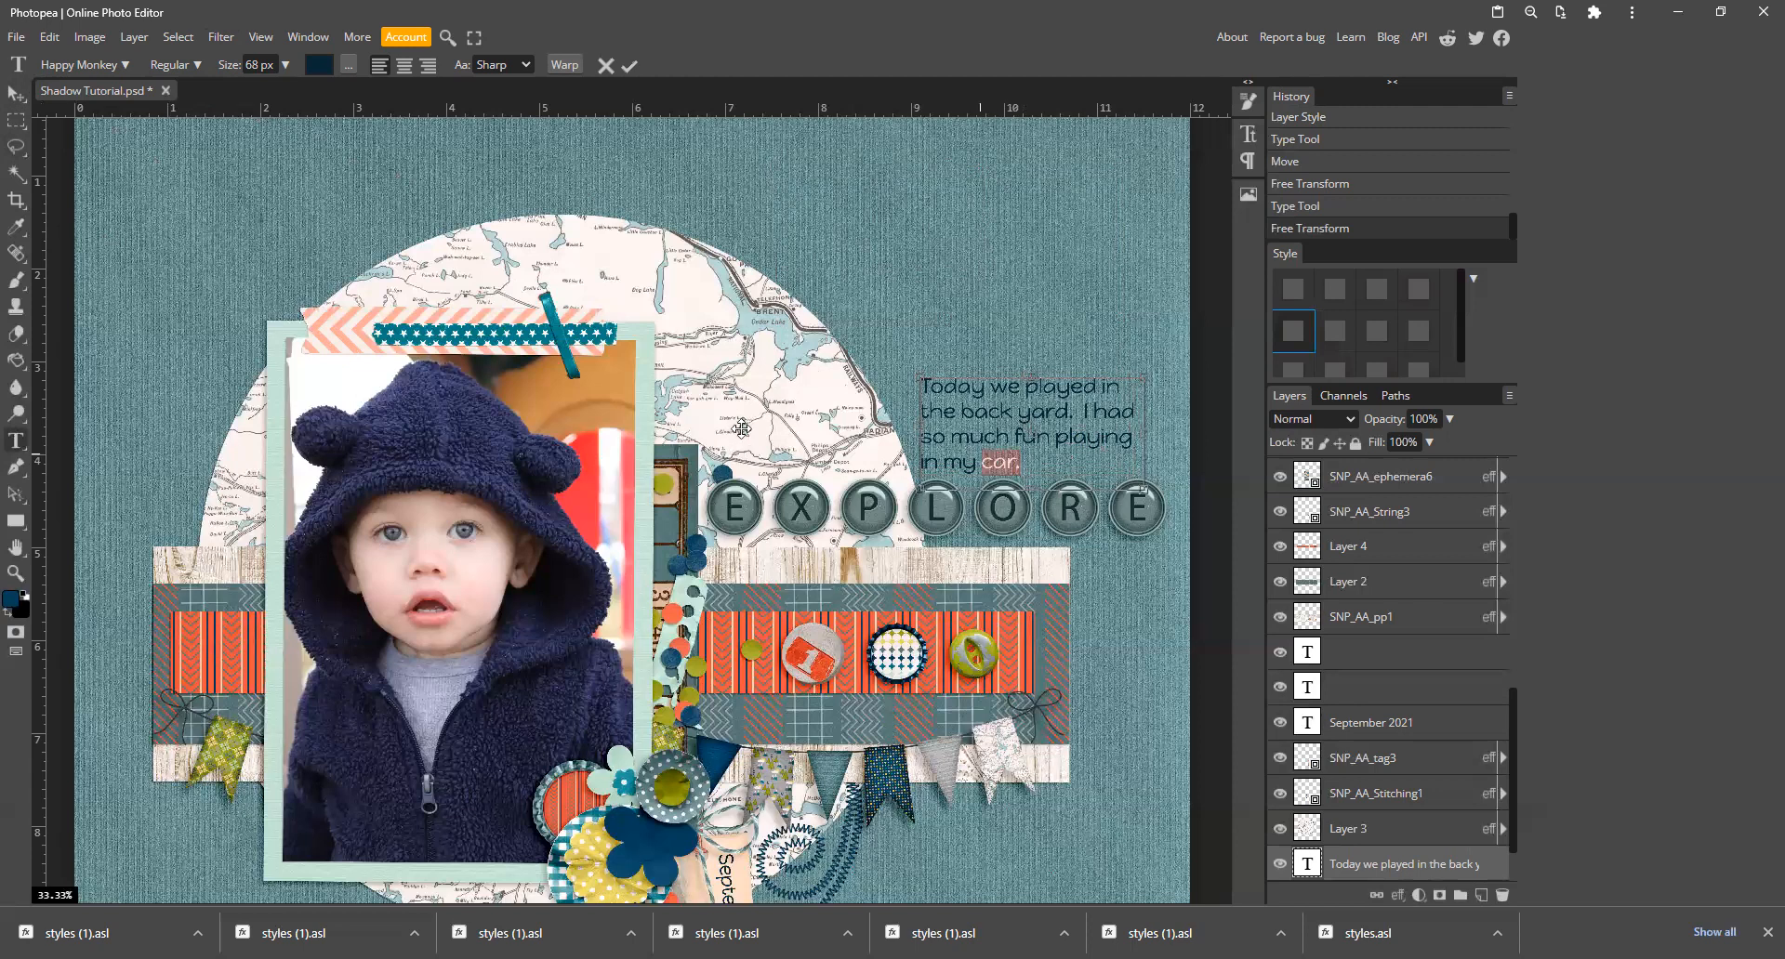
click(1365, 863)
double_click(1307, 864)
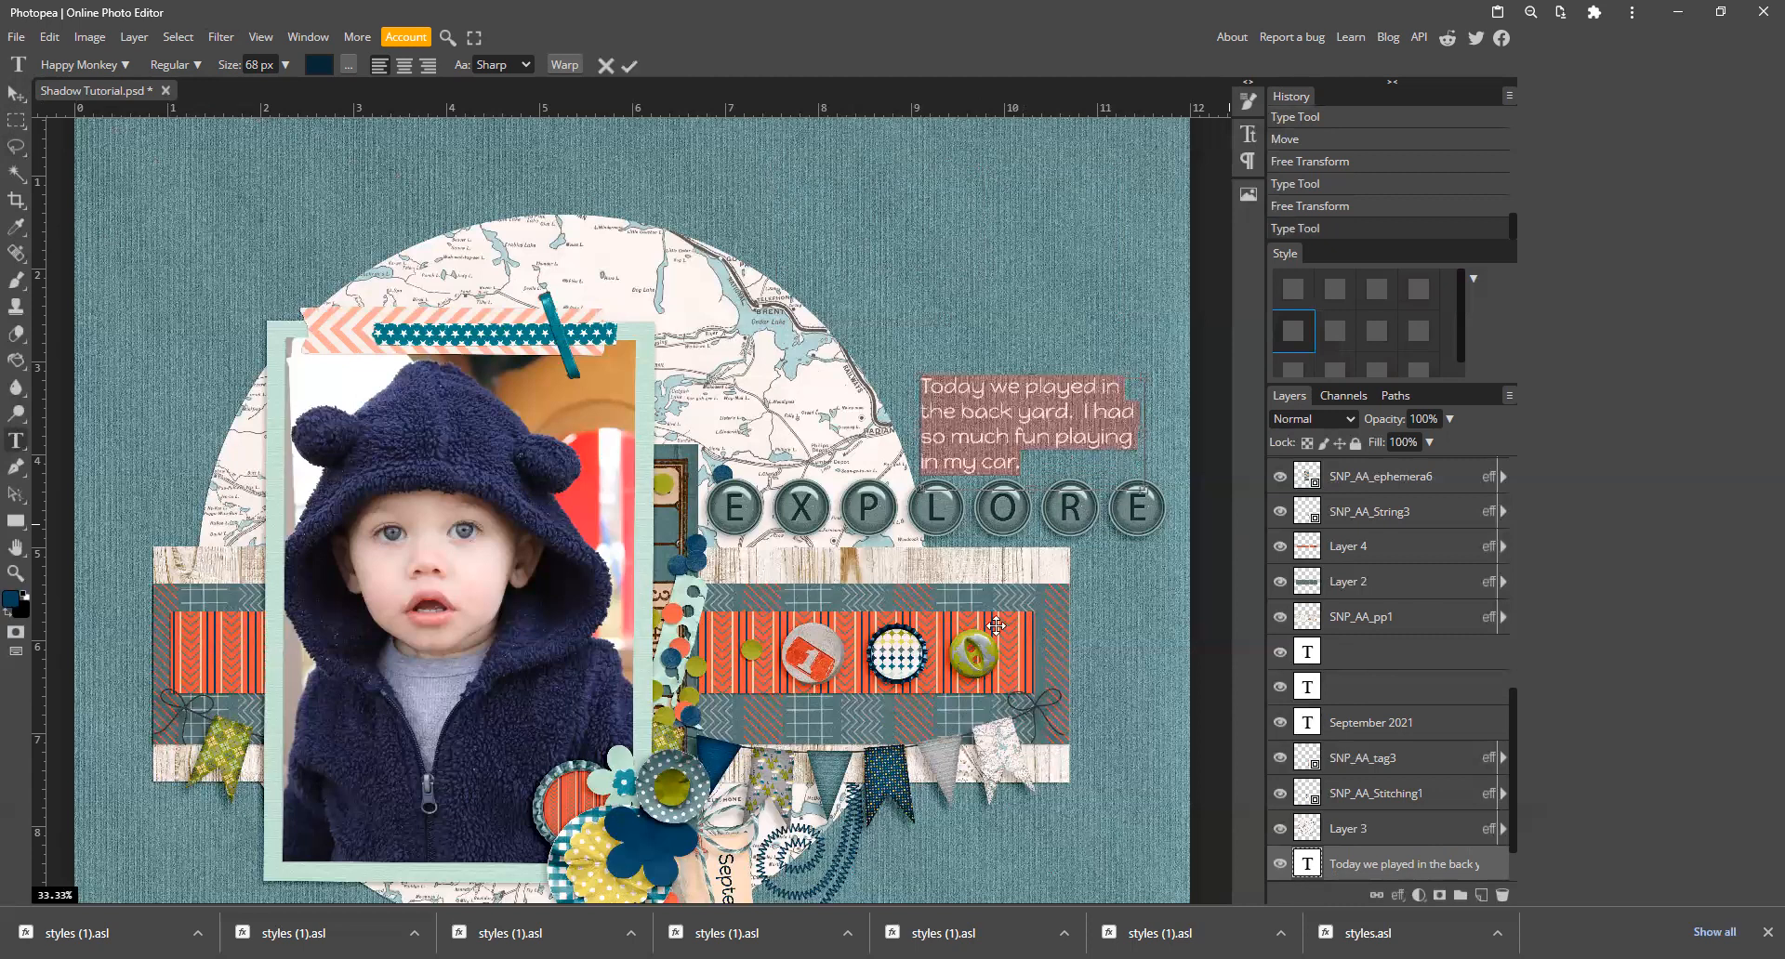
click(284, 64)
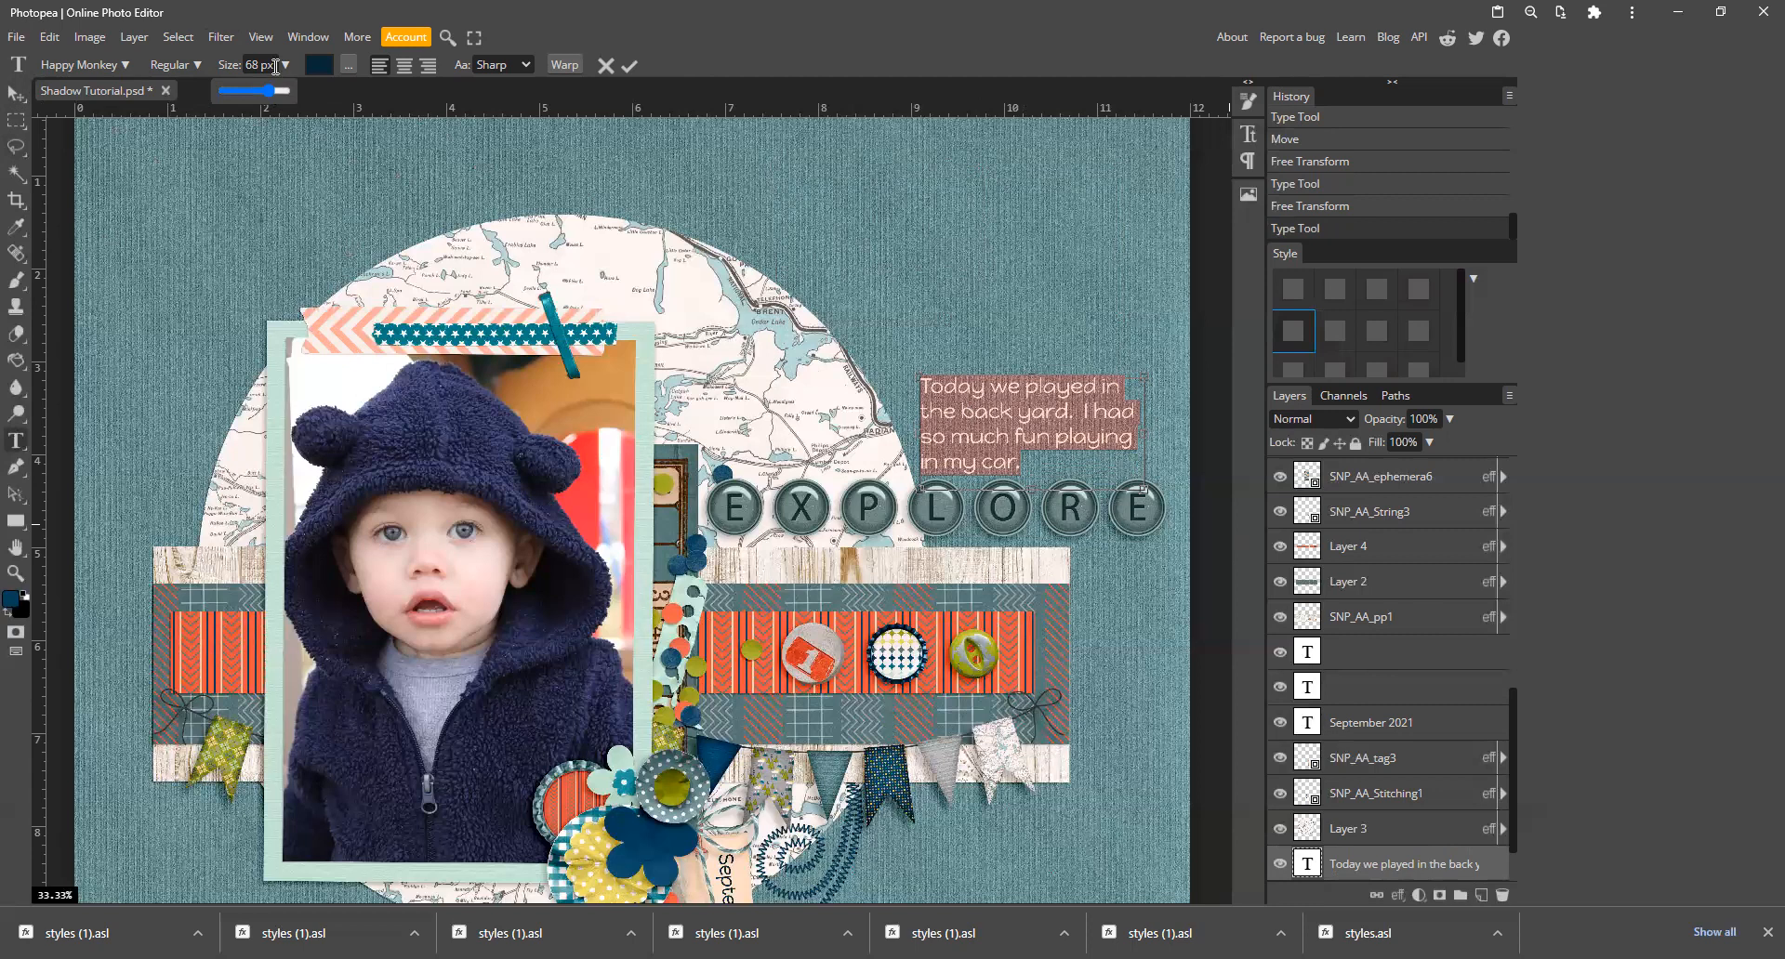
click(265, 67)
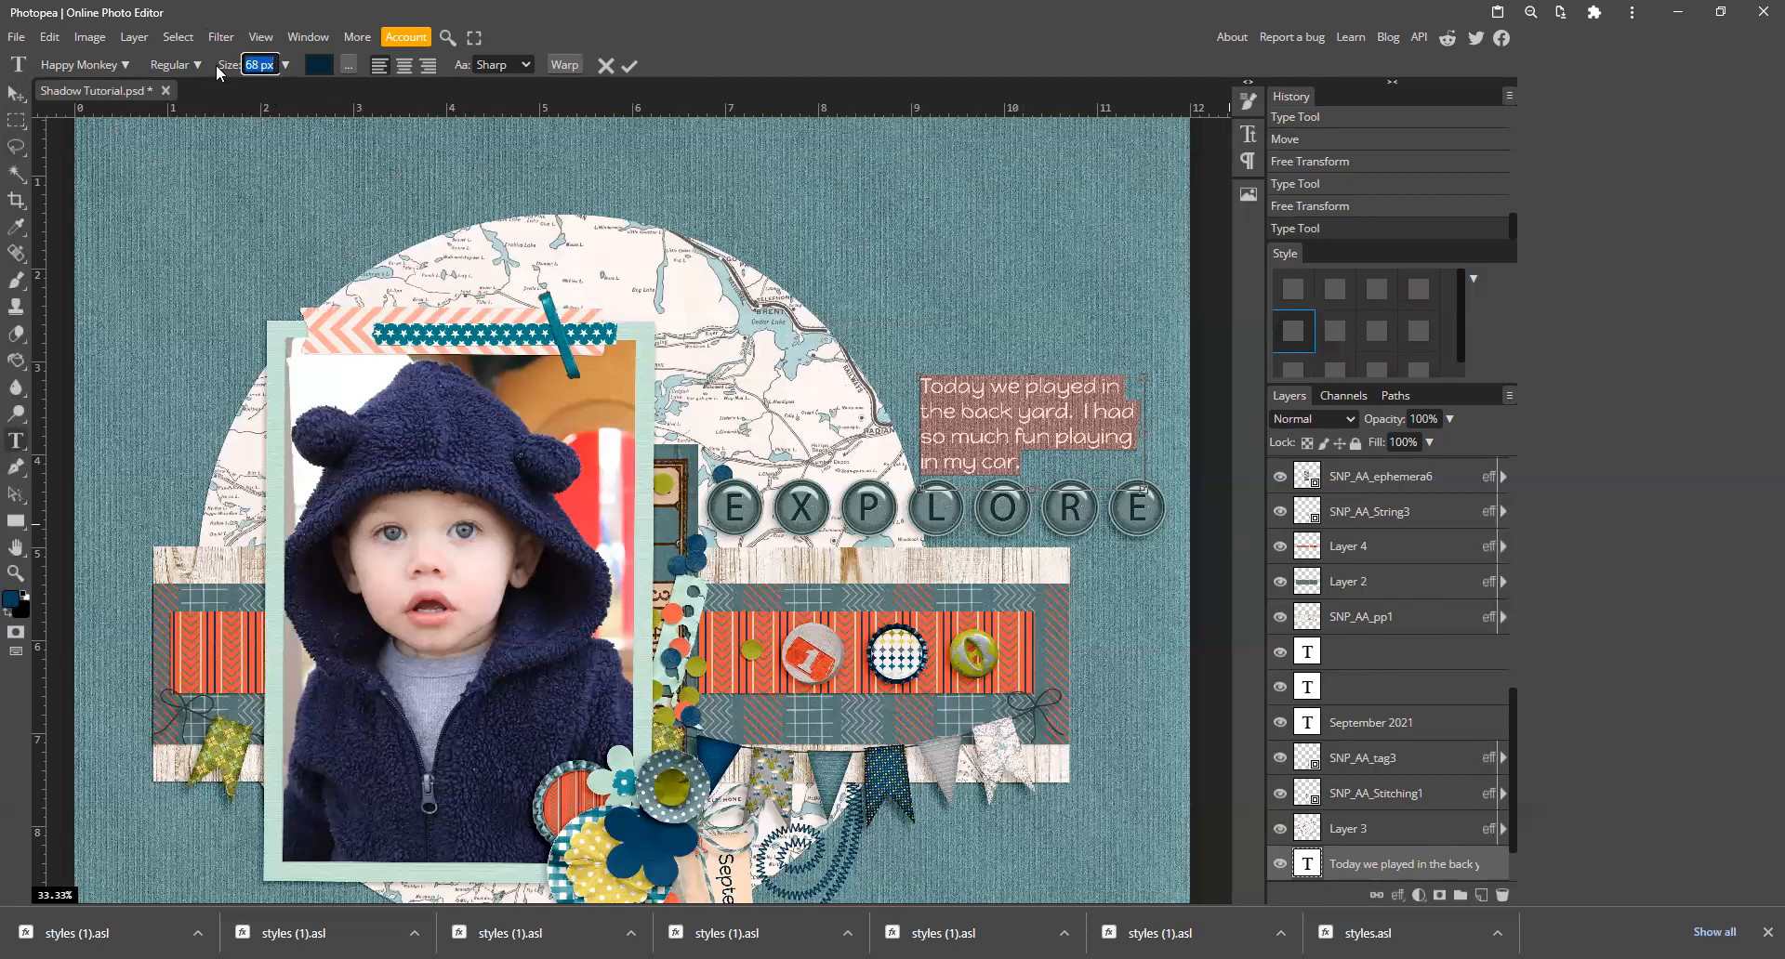
text(12)
key(Return)
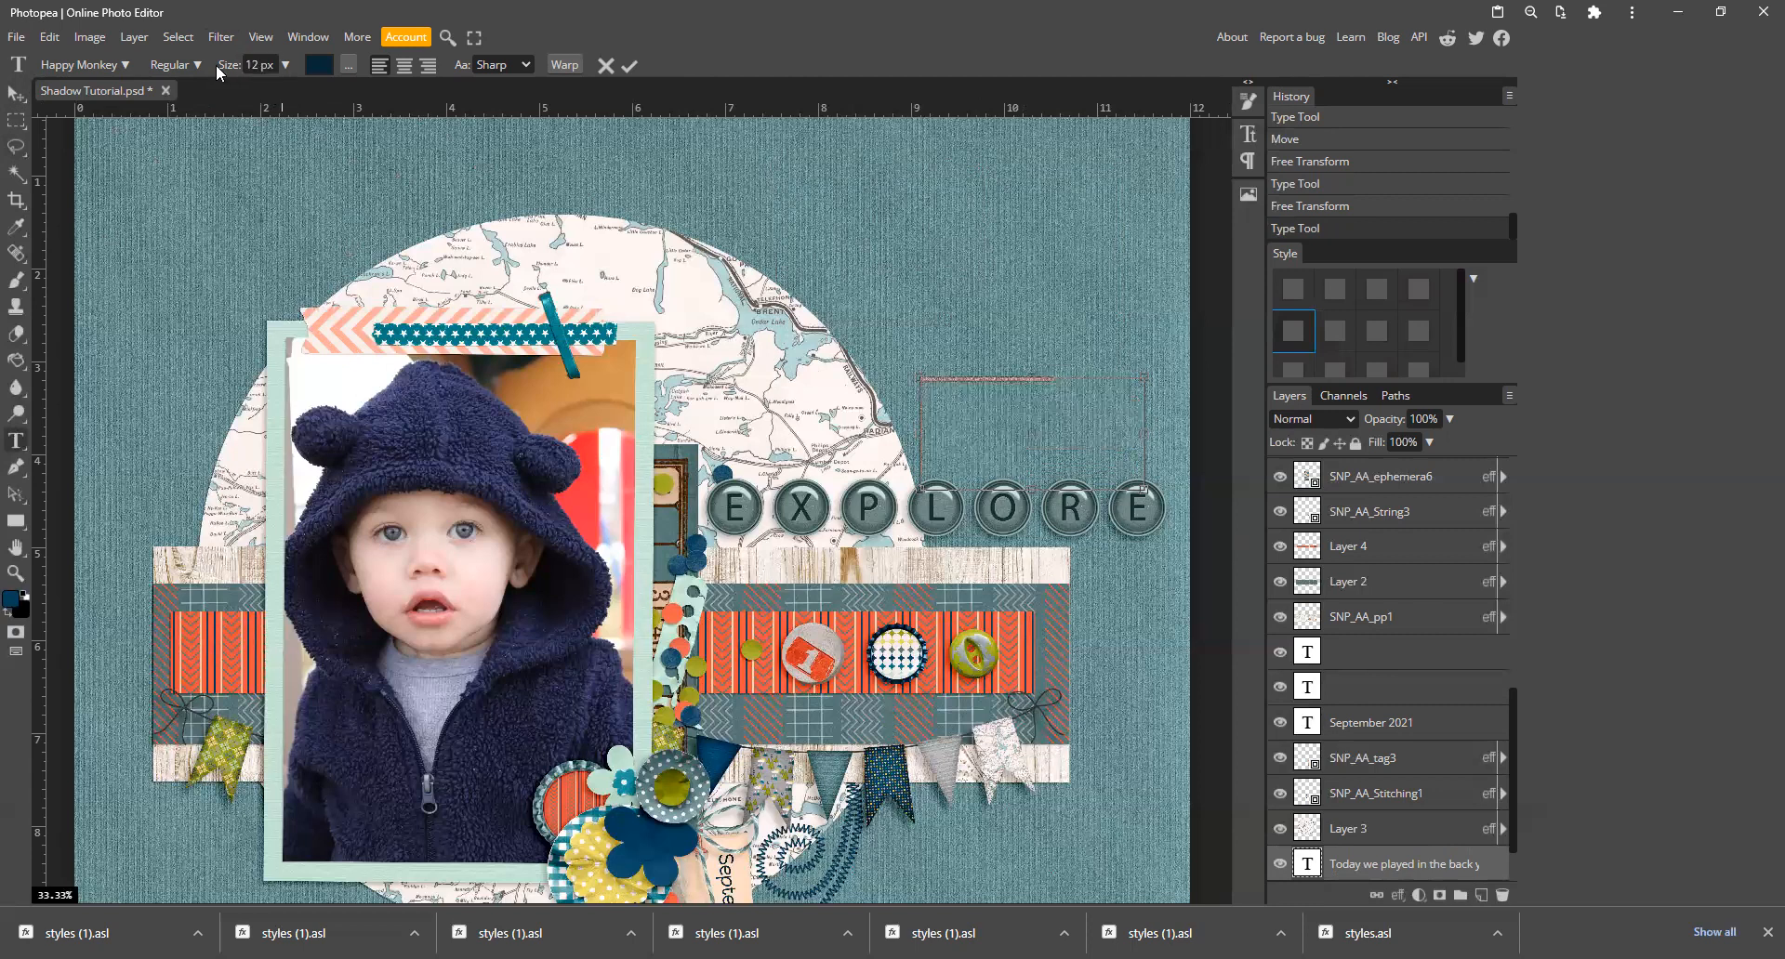
Step: Set the journaling text's font size back to 68 px and commit the text edit
click(272, 63)
text(68)
key(Return)
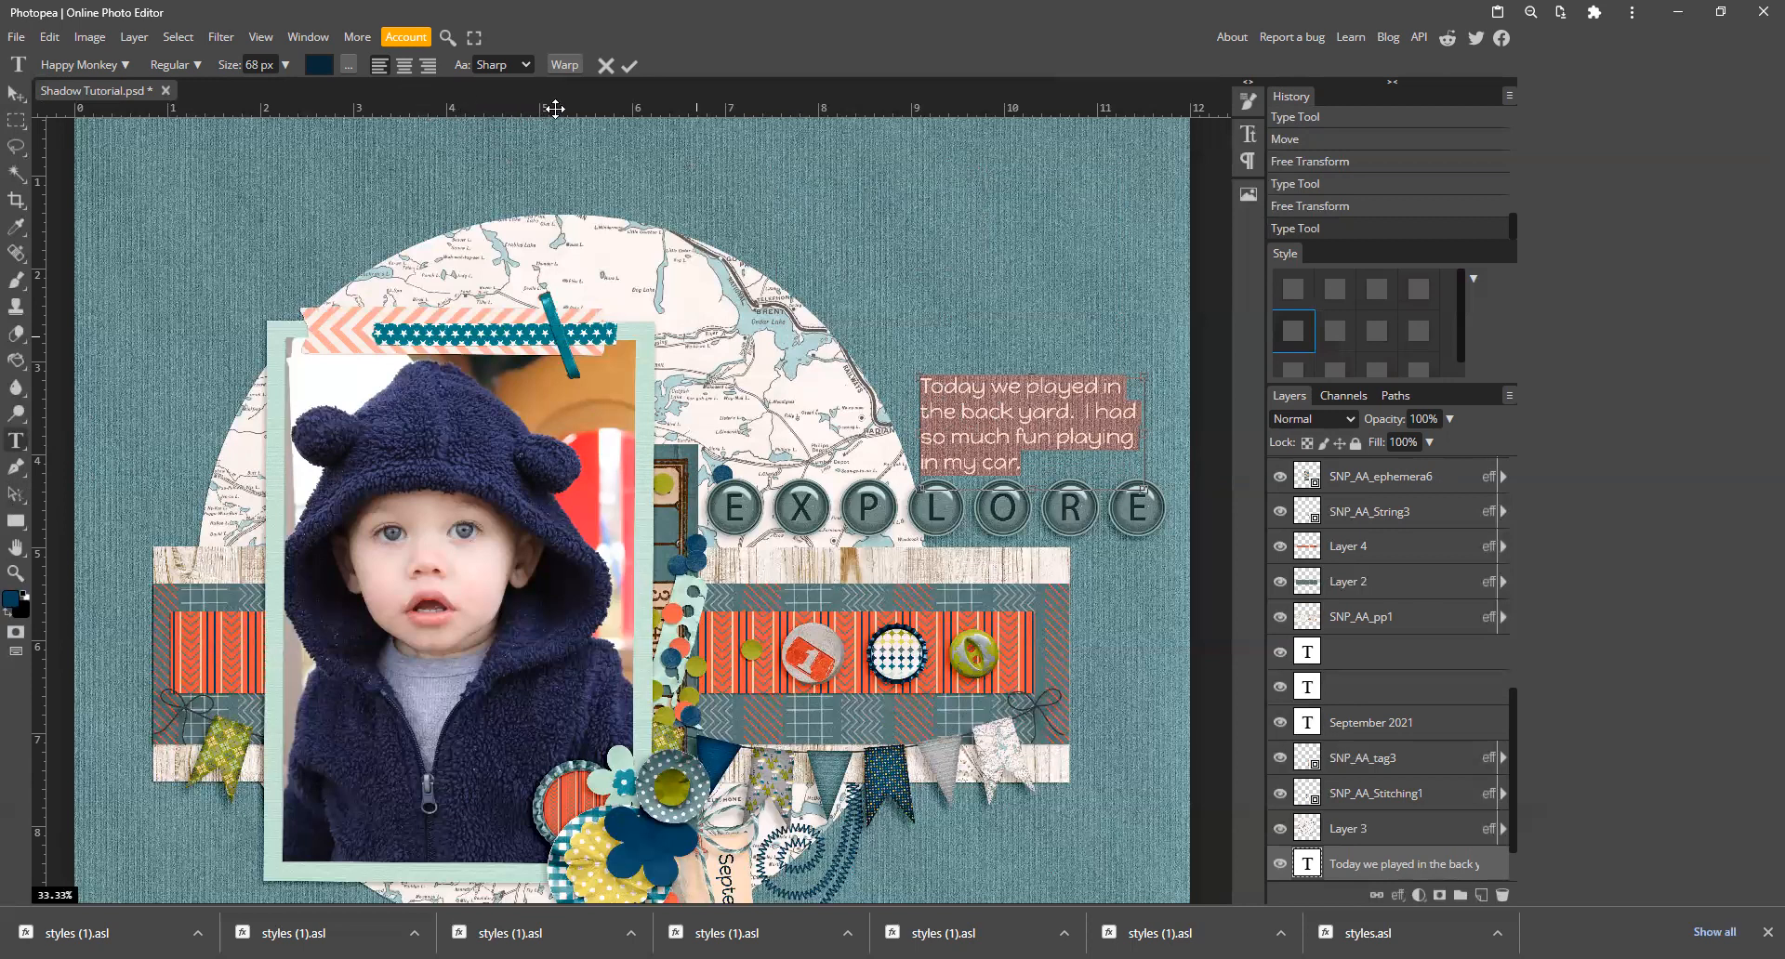
key(ctrl+plus)
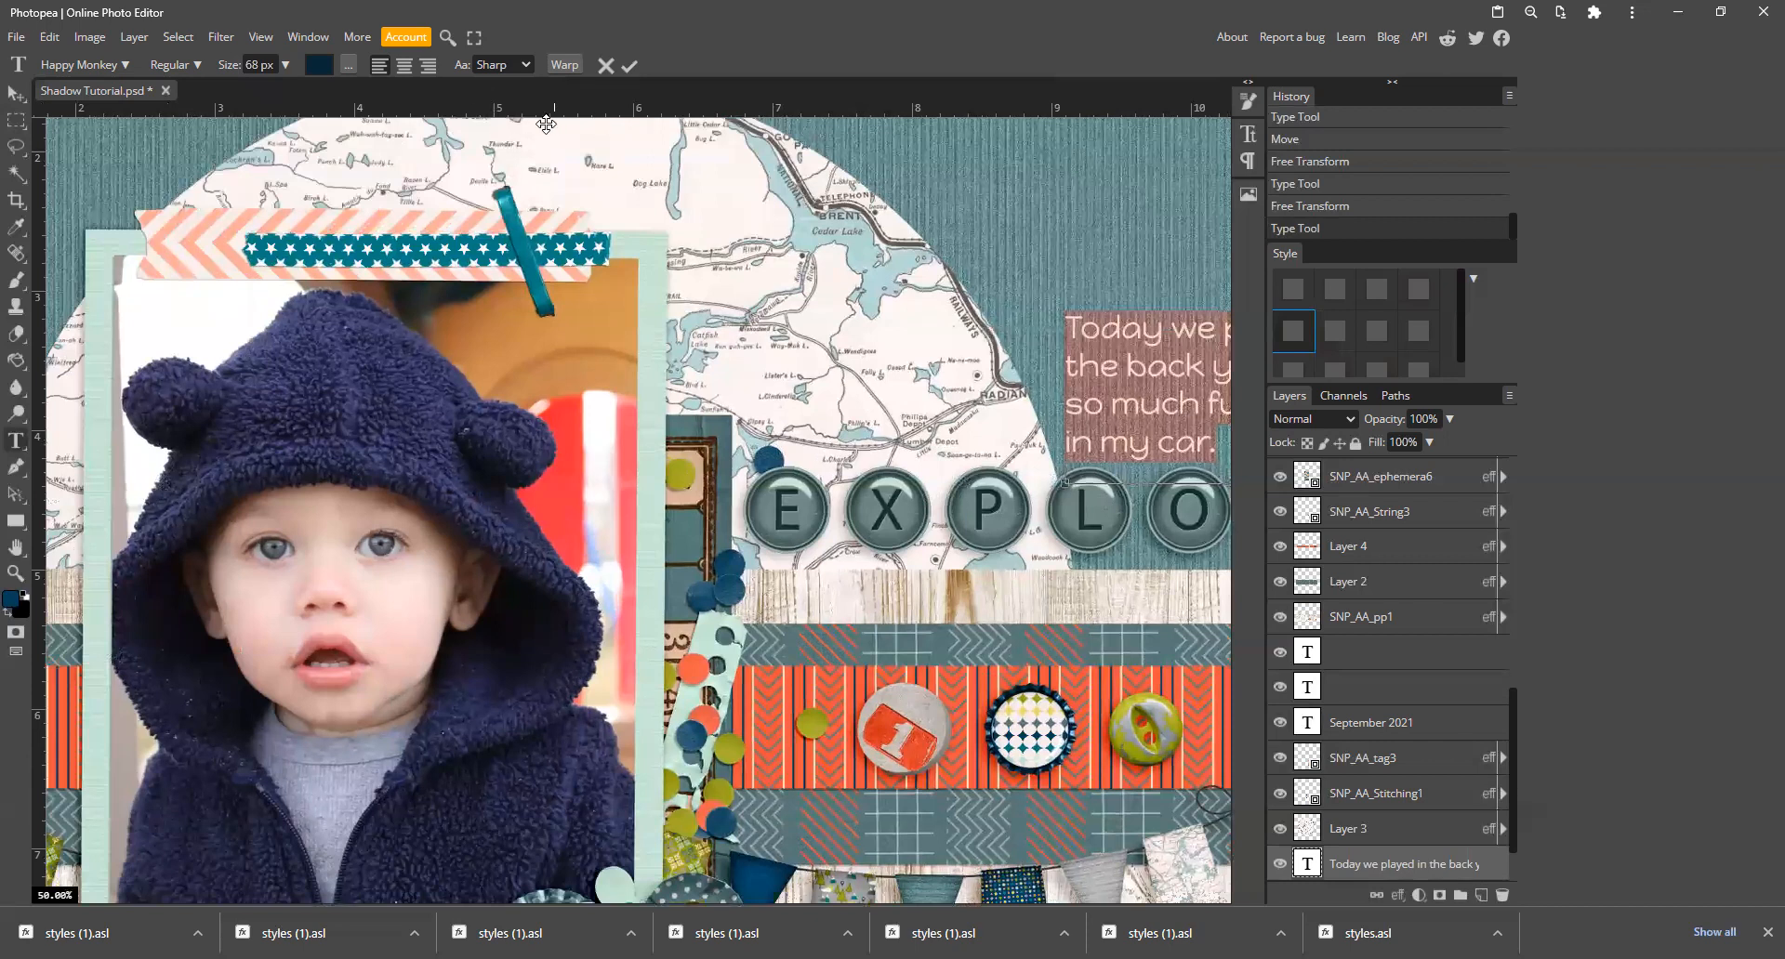
drag(898, 751, 565, 776)
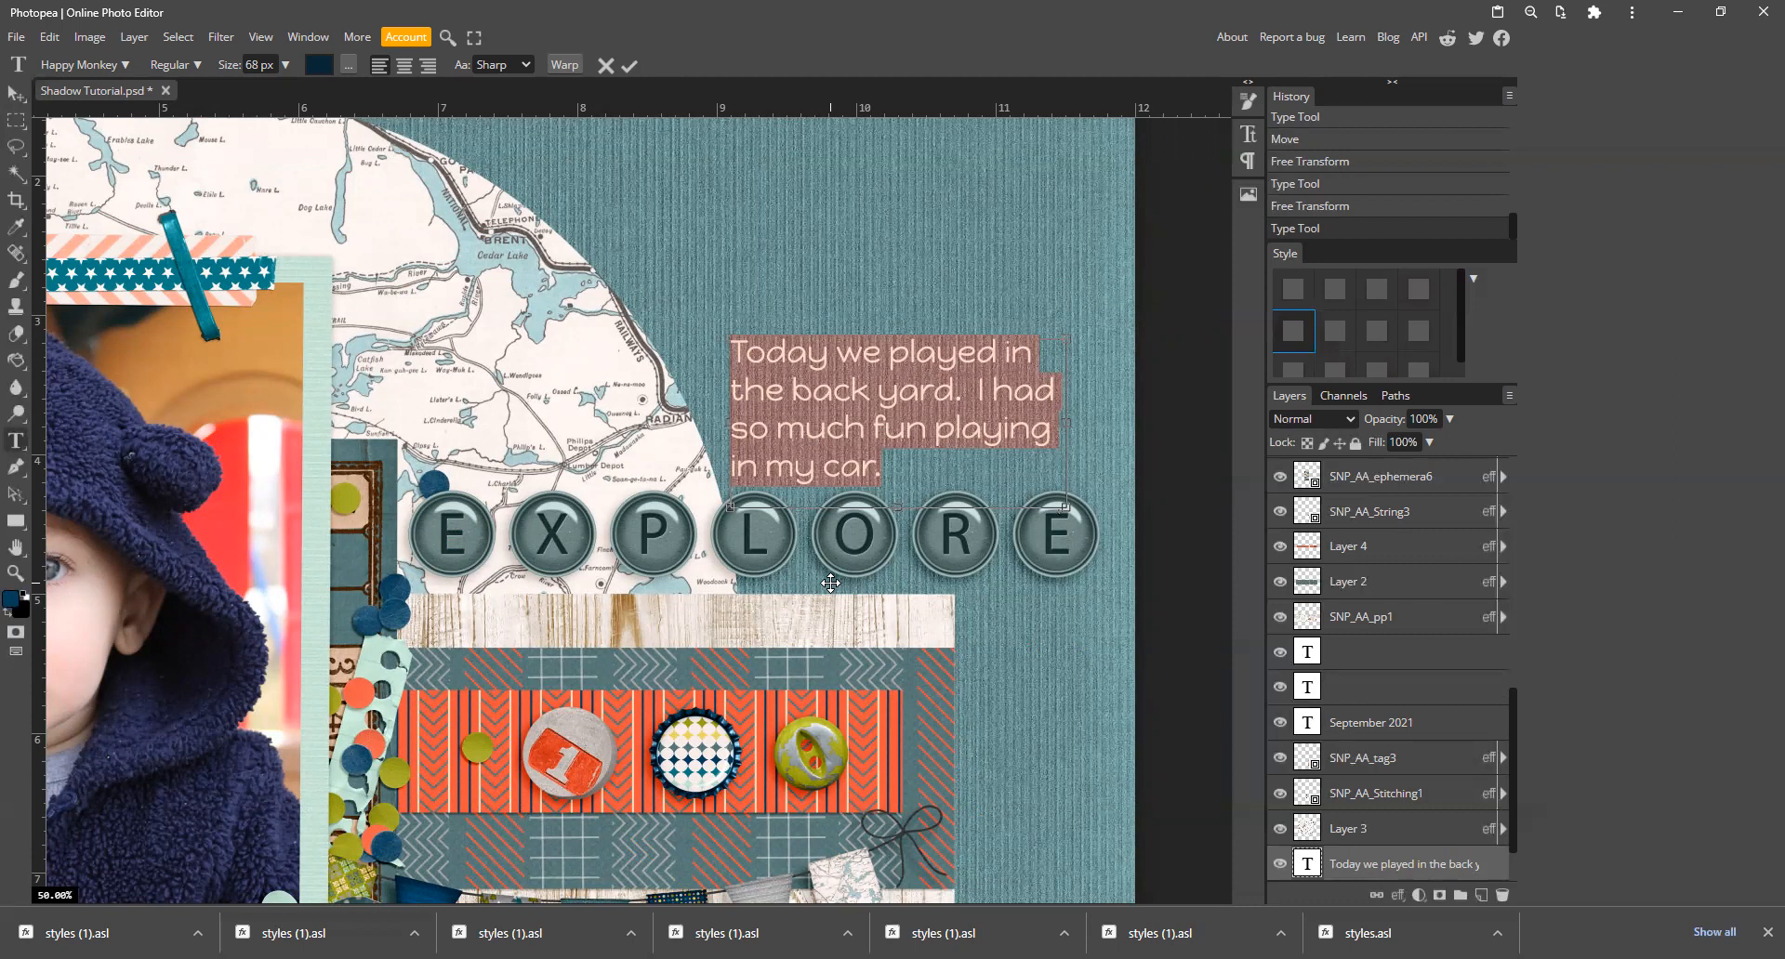
click(631, 66)
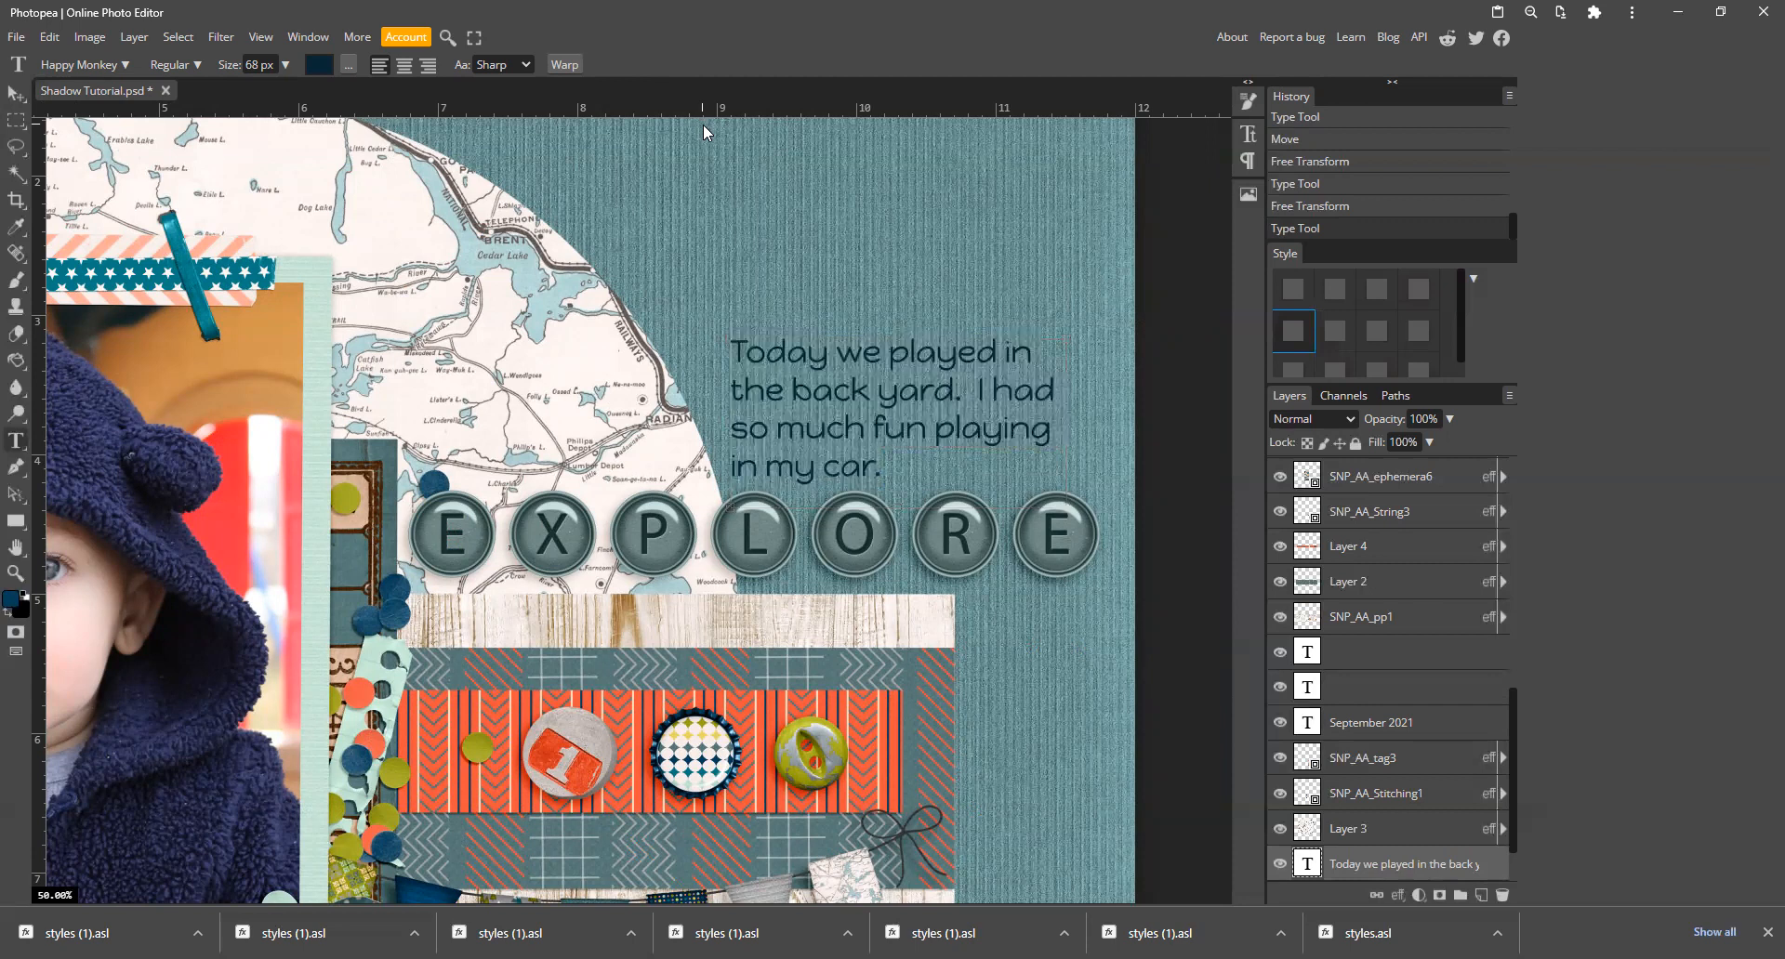
key(ctrl+0)
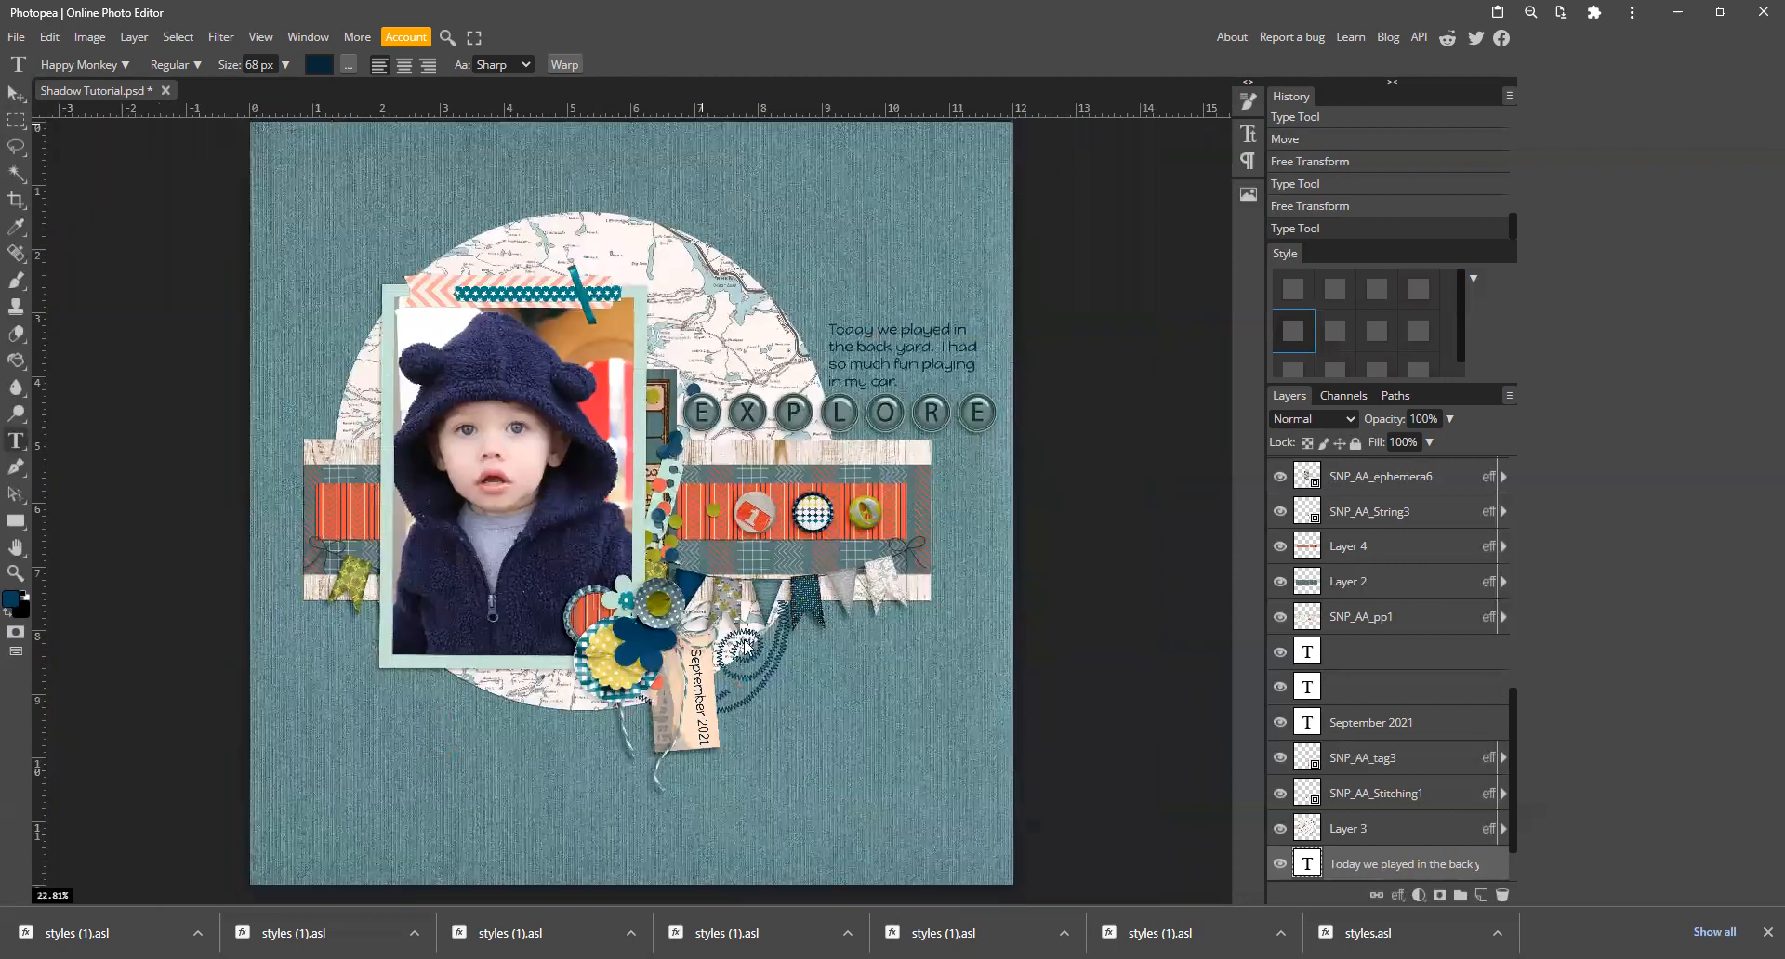